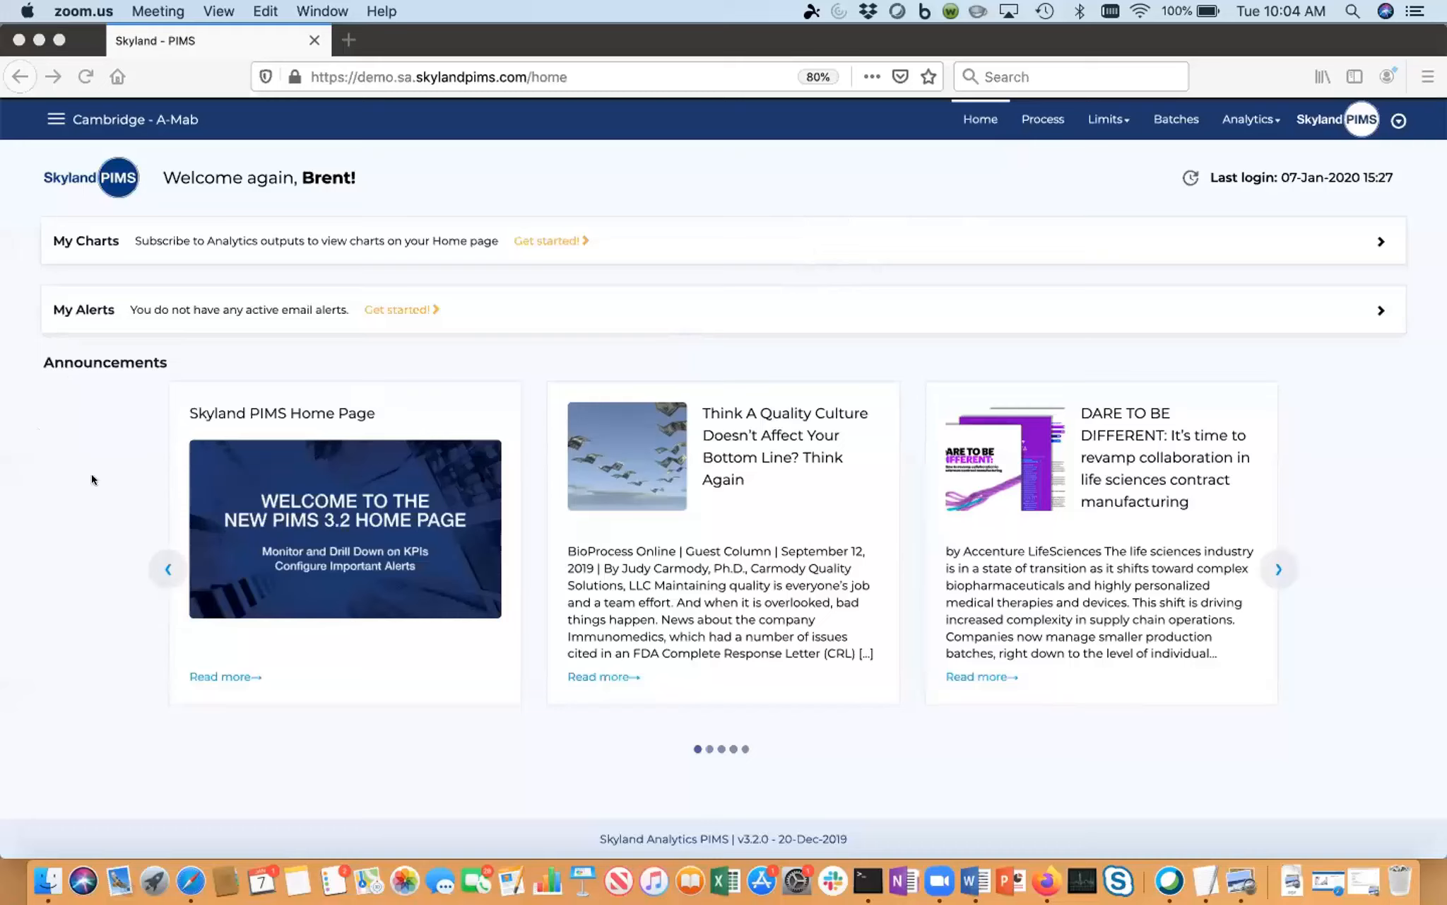
Step: Browse forward through the announcements on the home page
left_click(1272, 565)
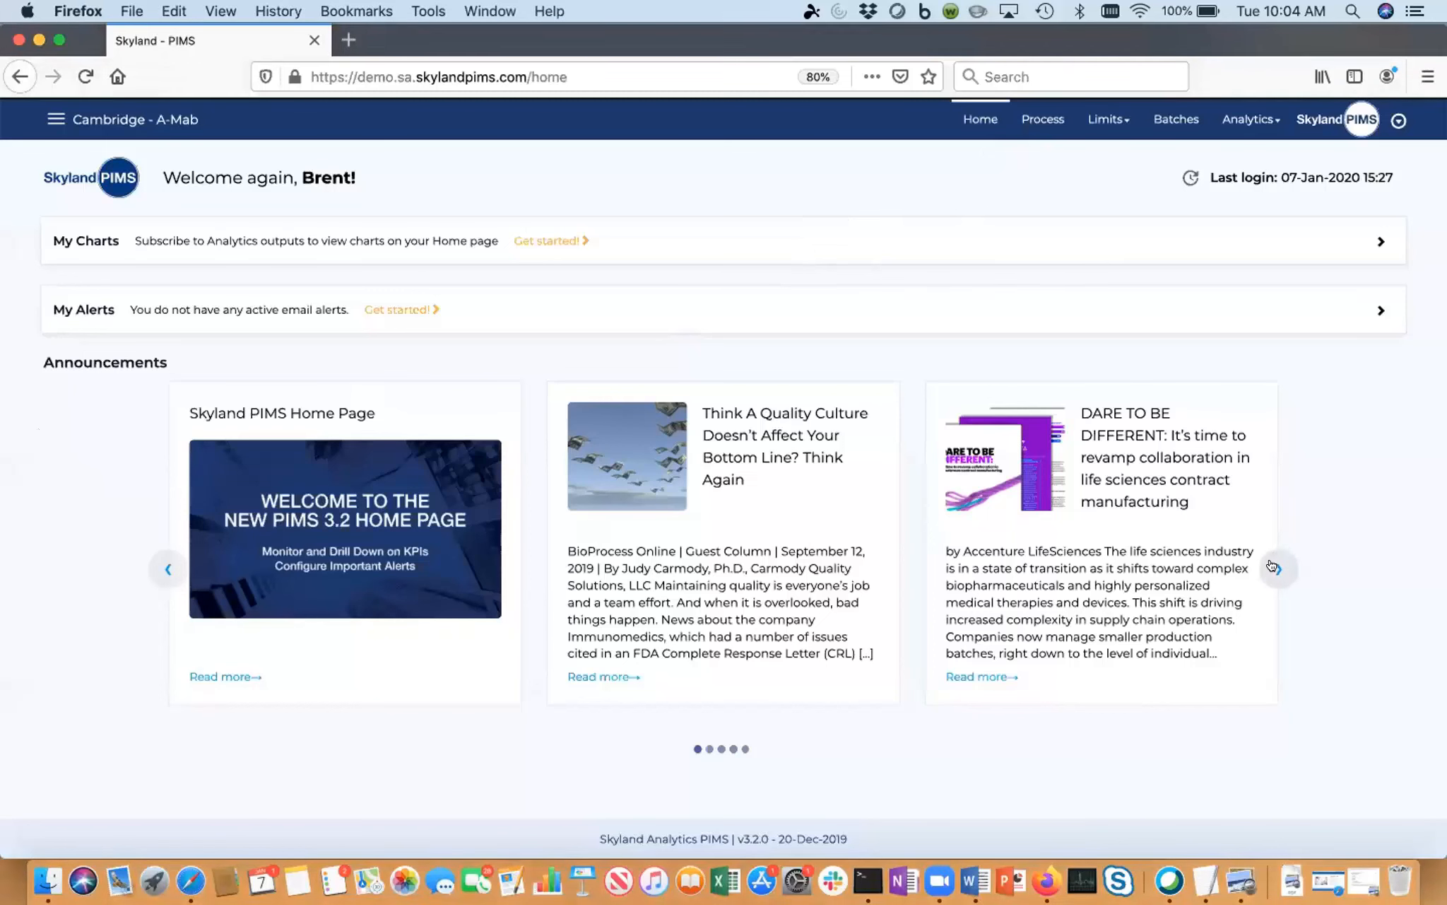
left_click(1277, 567)
left_click(1276, 567)
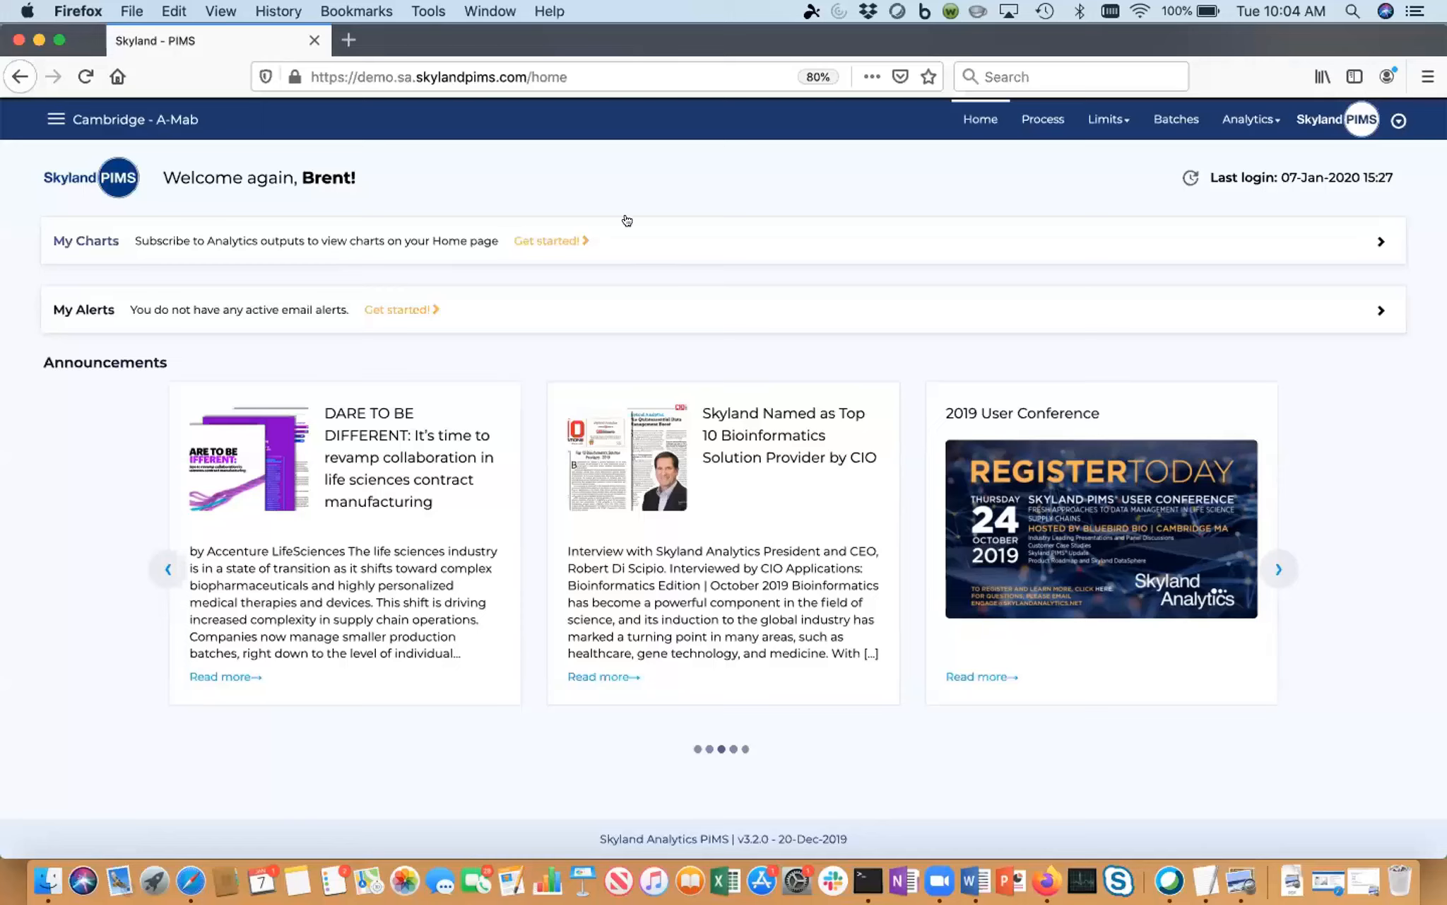
Step: From the My Charts getting-started instructions, open the Individuals chart for Prod > Inputs > Osmo and subscribe to it
left_click(544, 242)
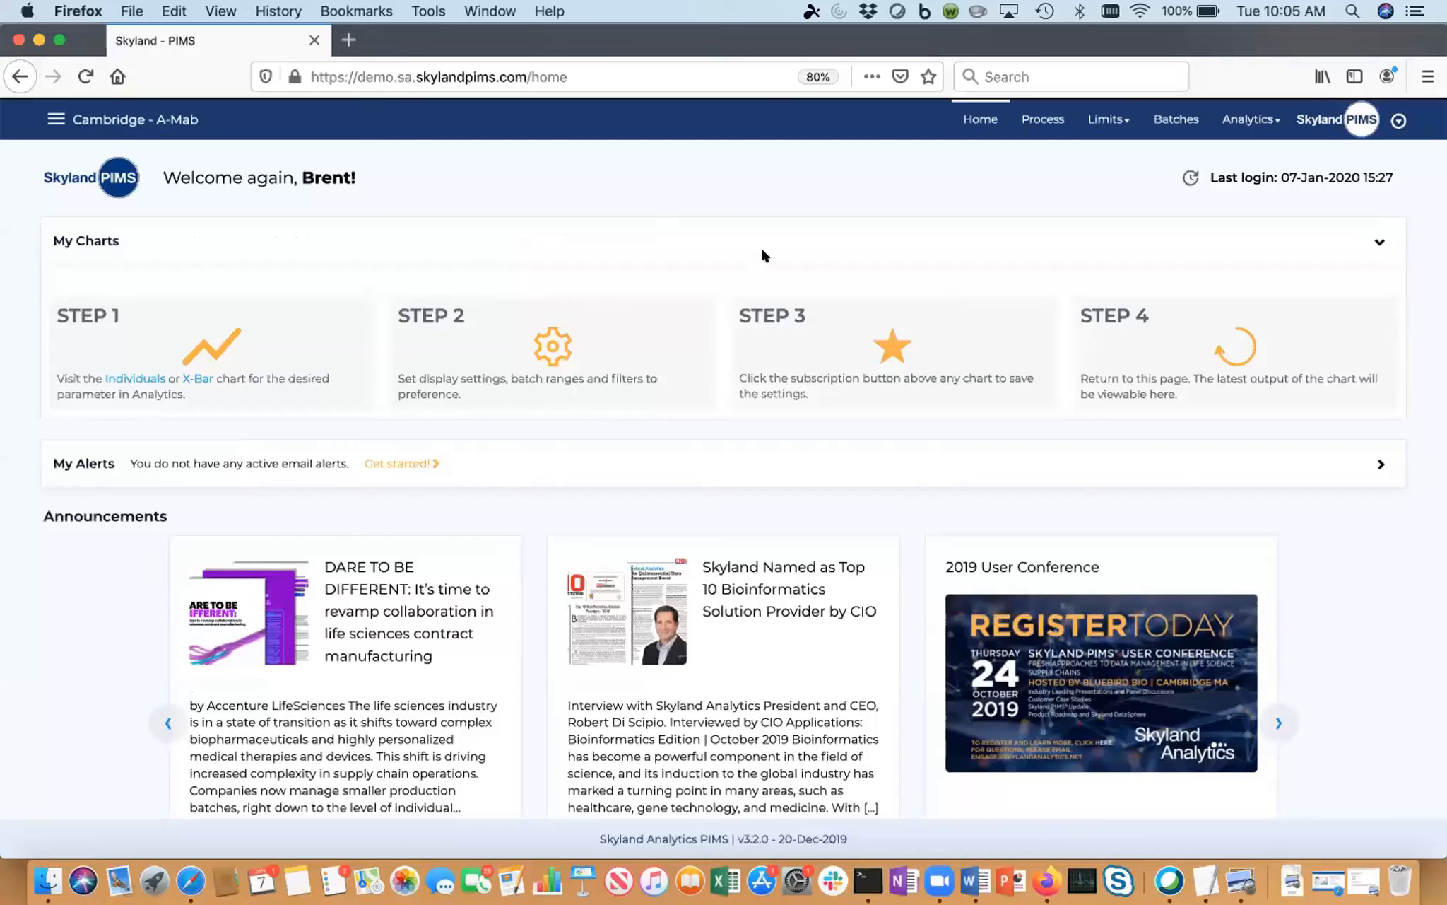
left_click(128, 379)
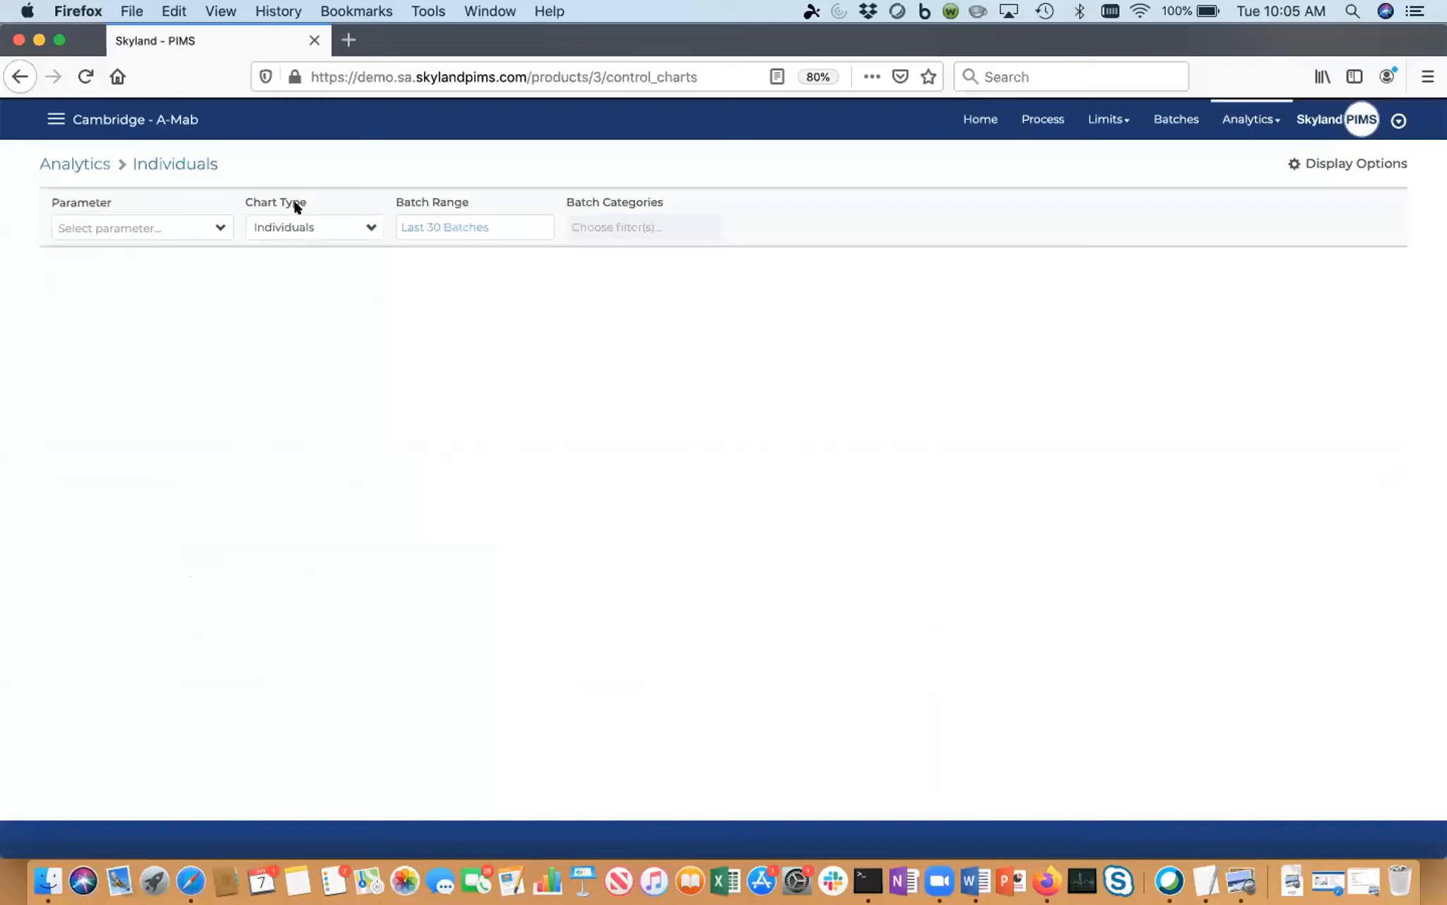
left_click(221, 226)
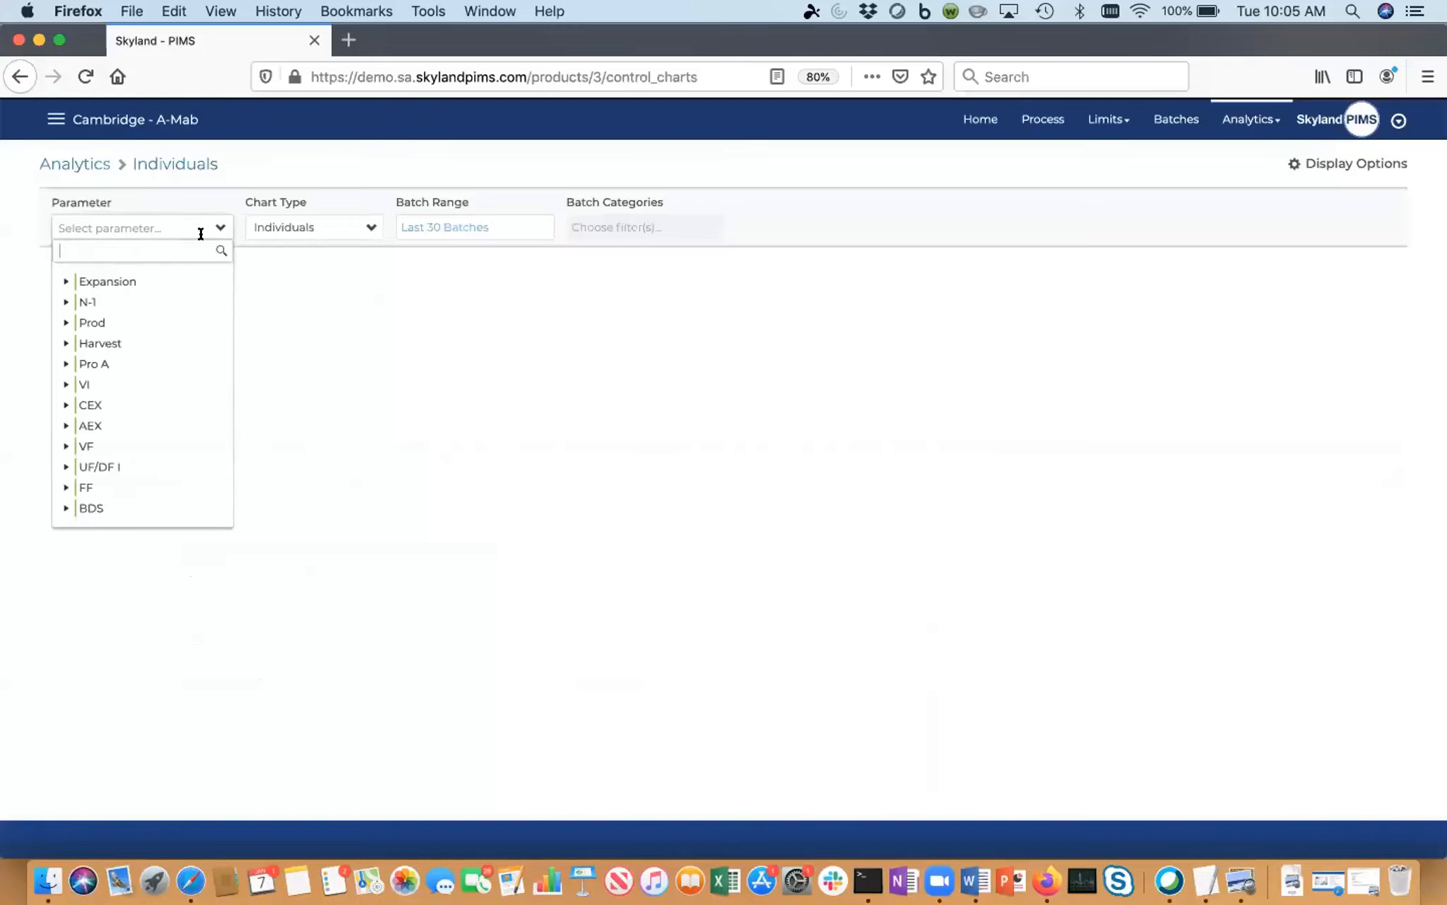
left_click(62, 321)
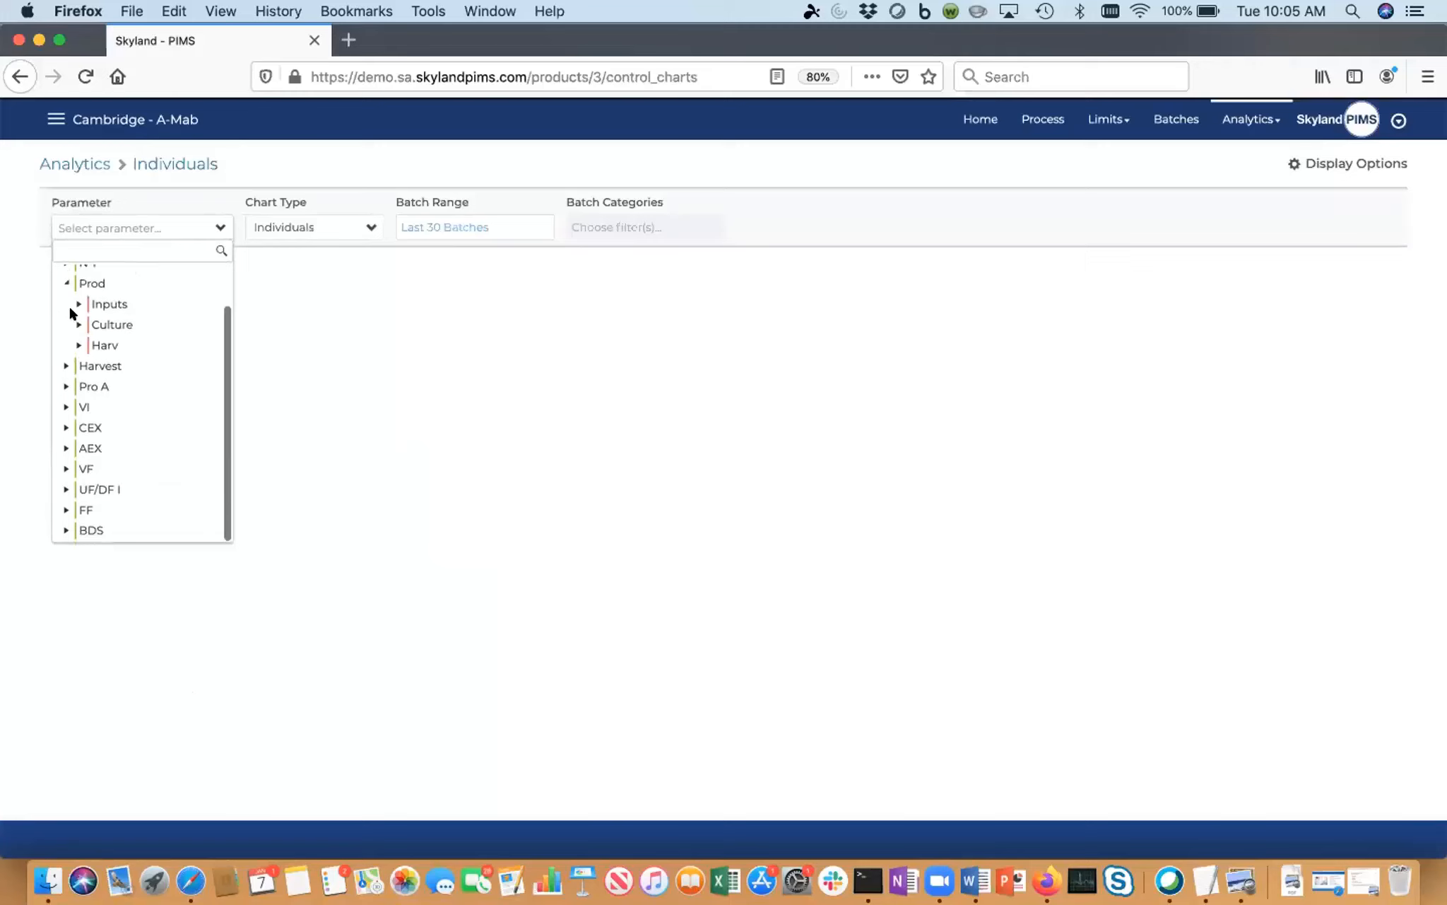
left_click(78, 303)
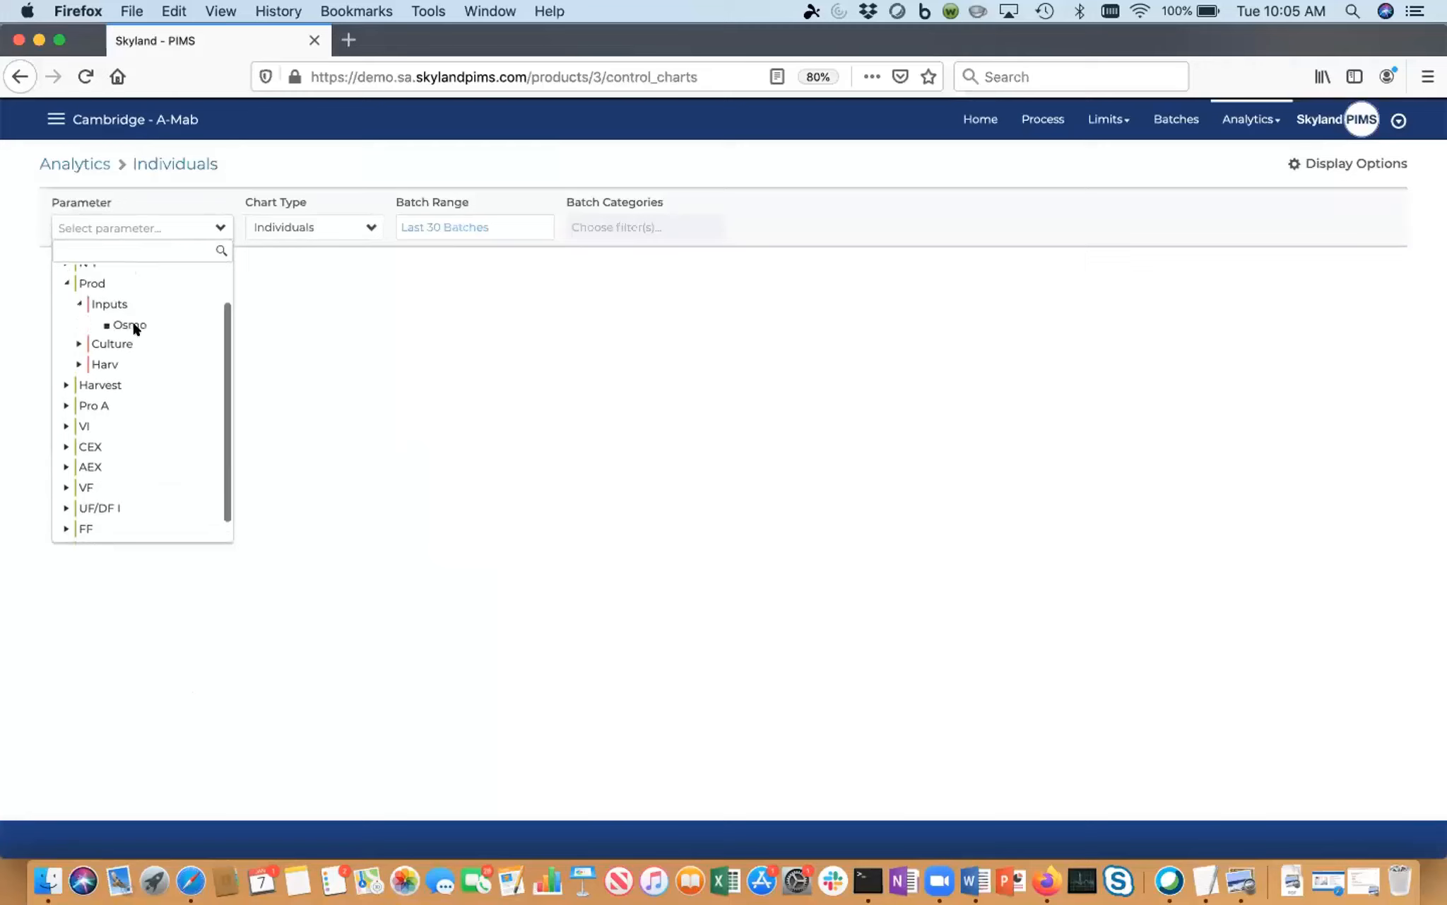
left_click(133, 325)
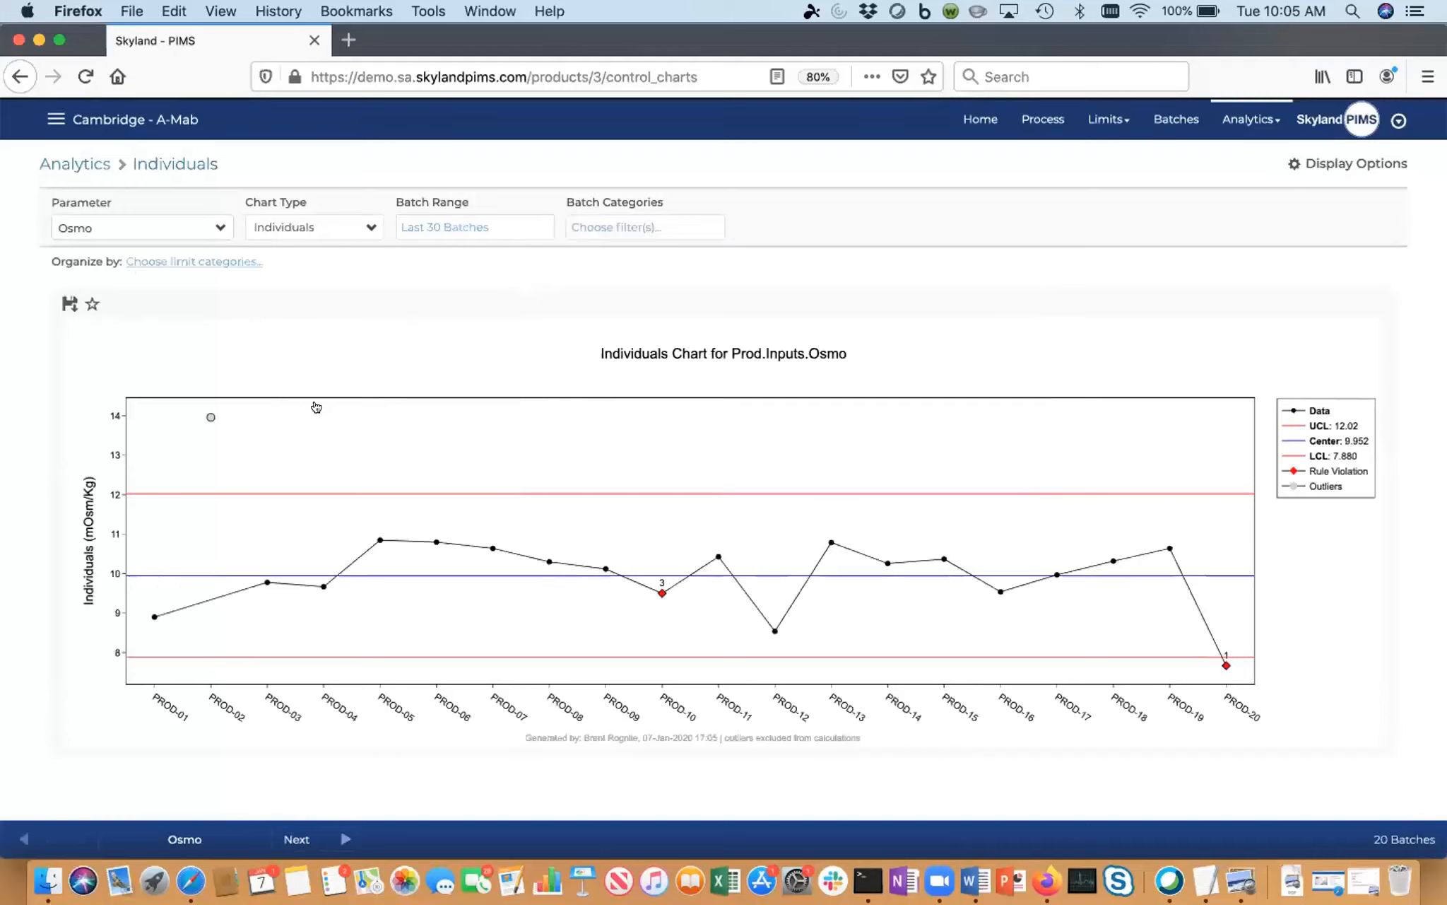
left_click(84, 304)
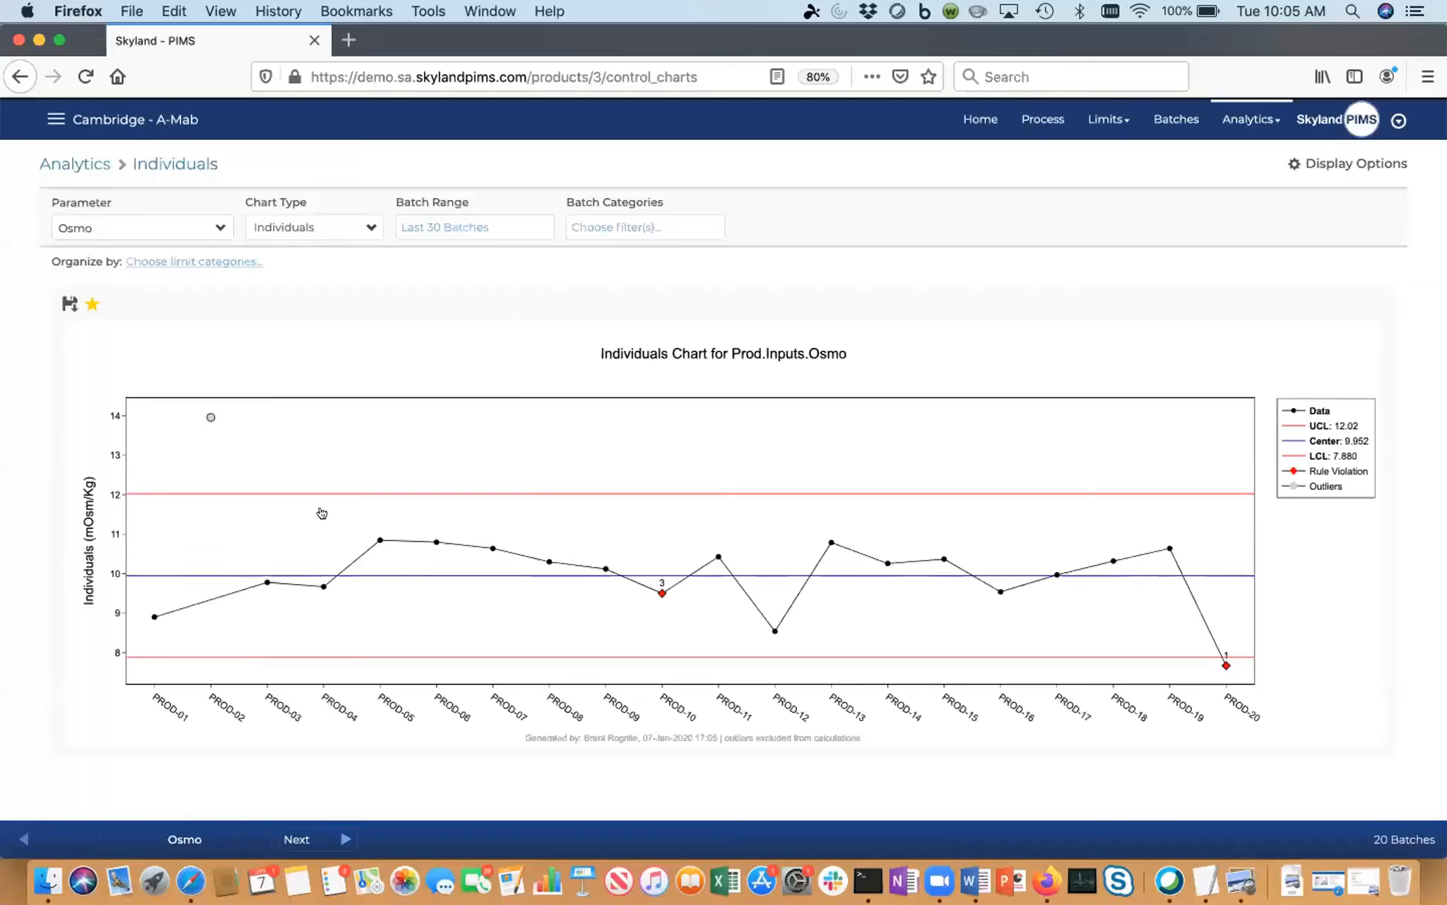
Step: Advance to the Prod.Culture.Duration chart and save its display options with Specification Limit 1 set to NOR
left_click(288, 840)
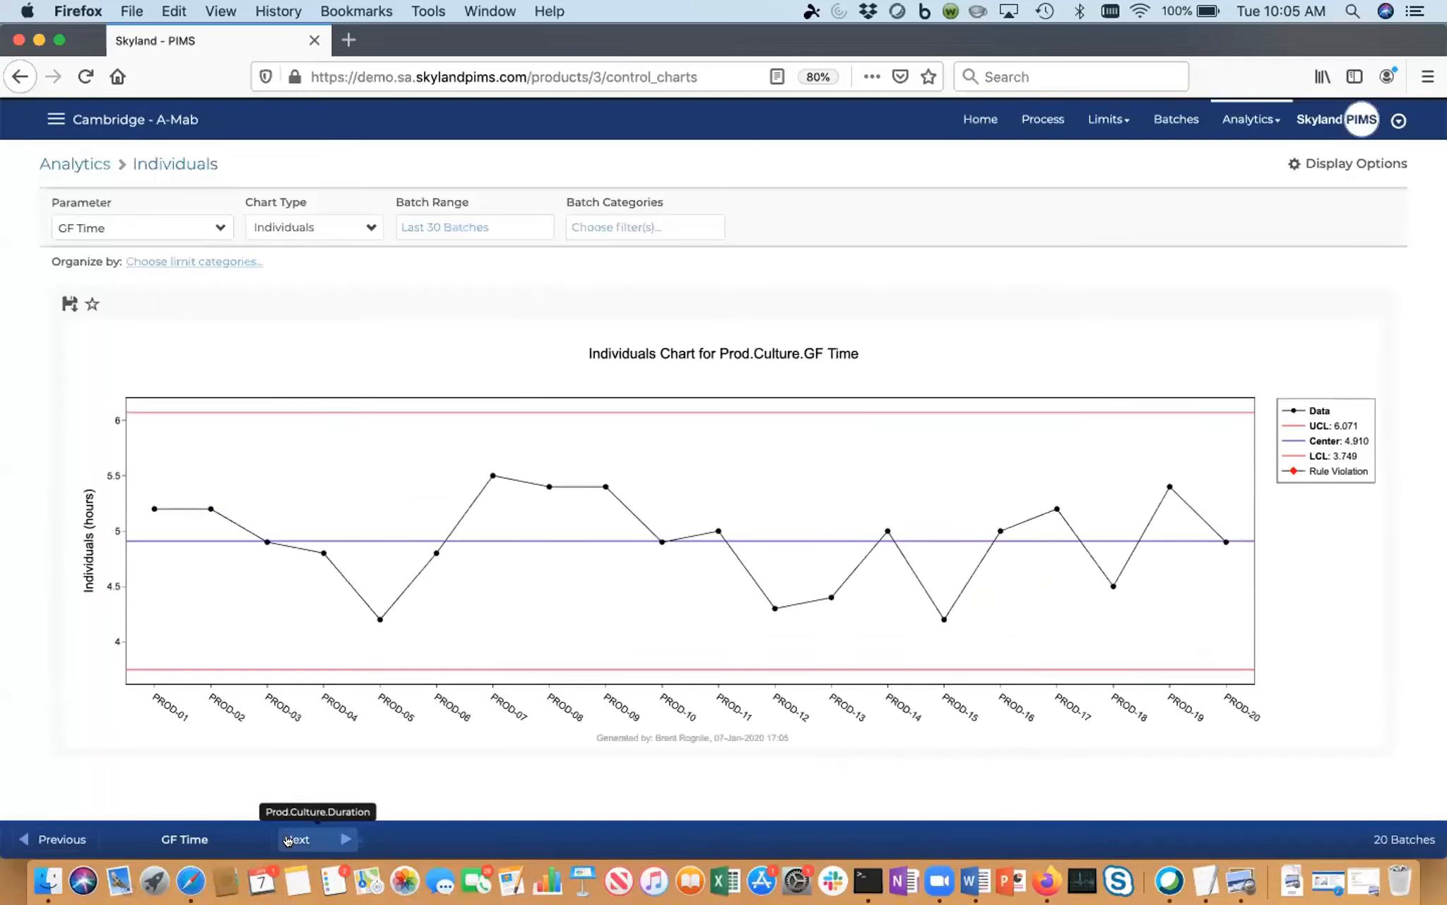
left_click(289, 838)
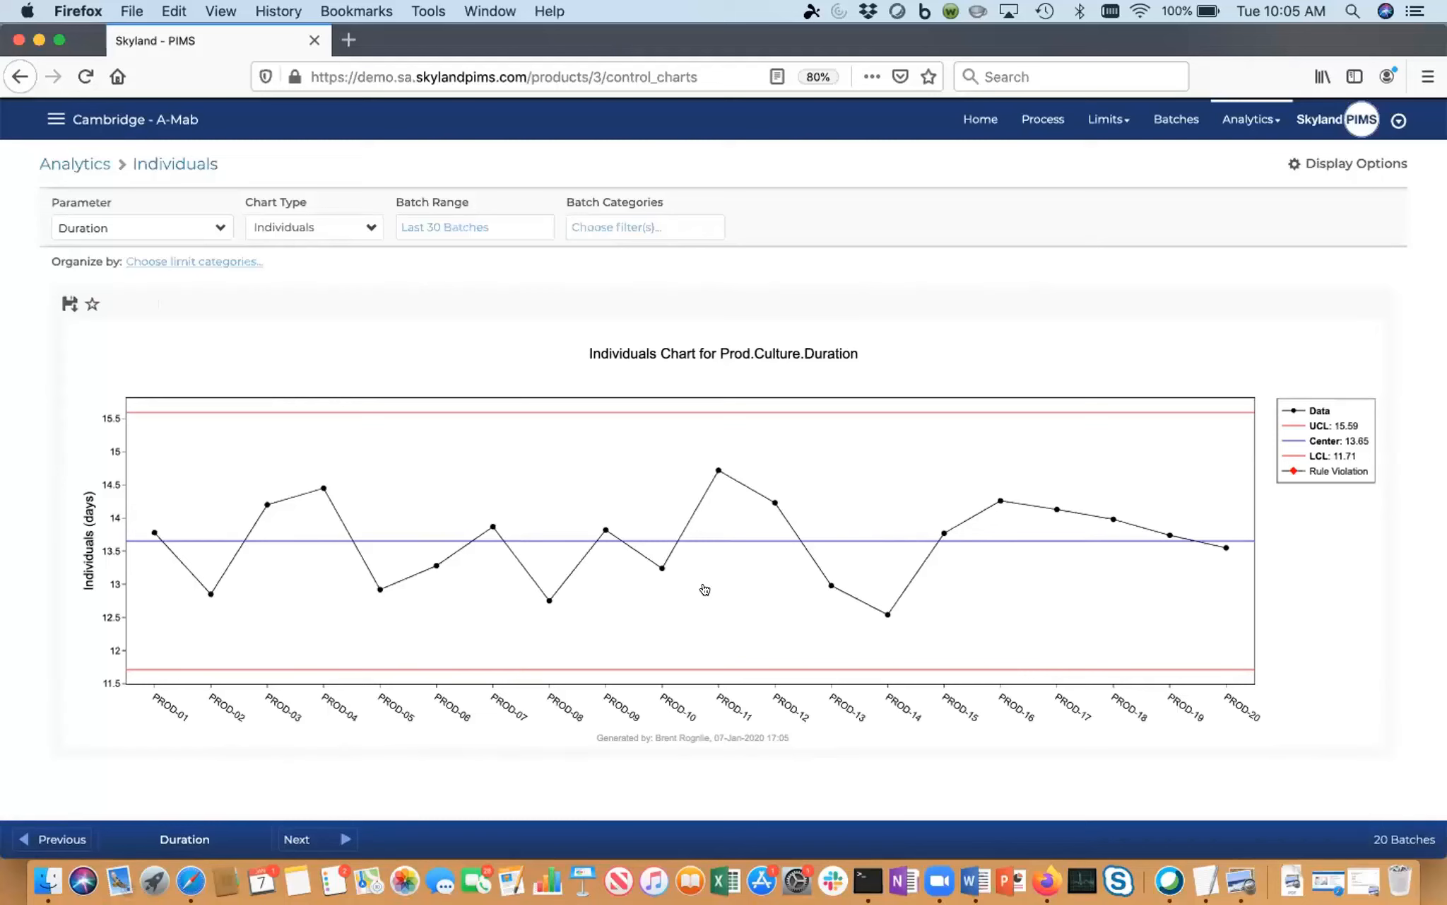
left_click(1360, 161)
scroll(1183, 746, "down", 5)
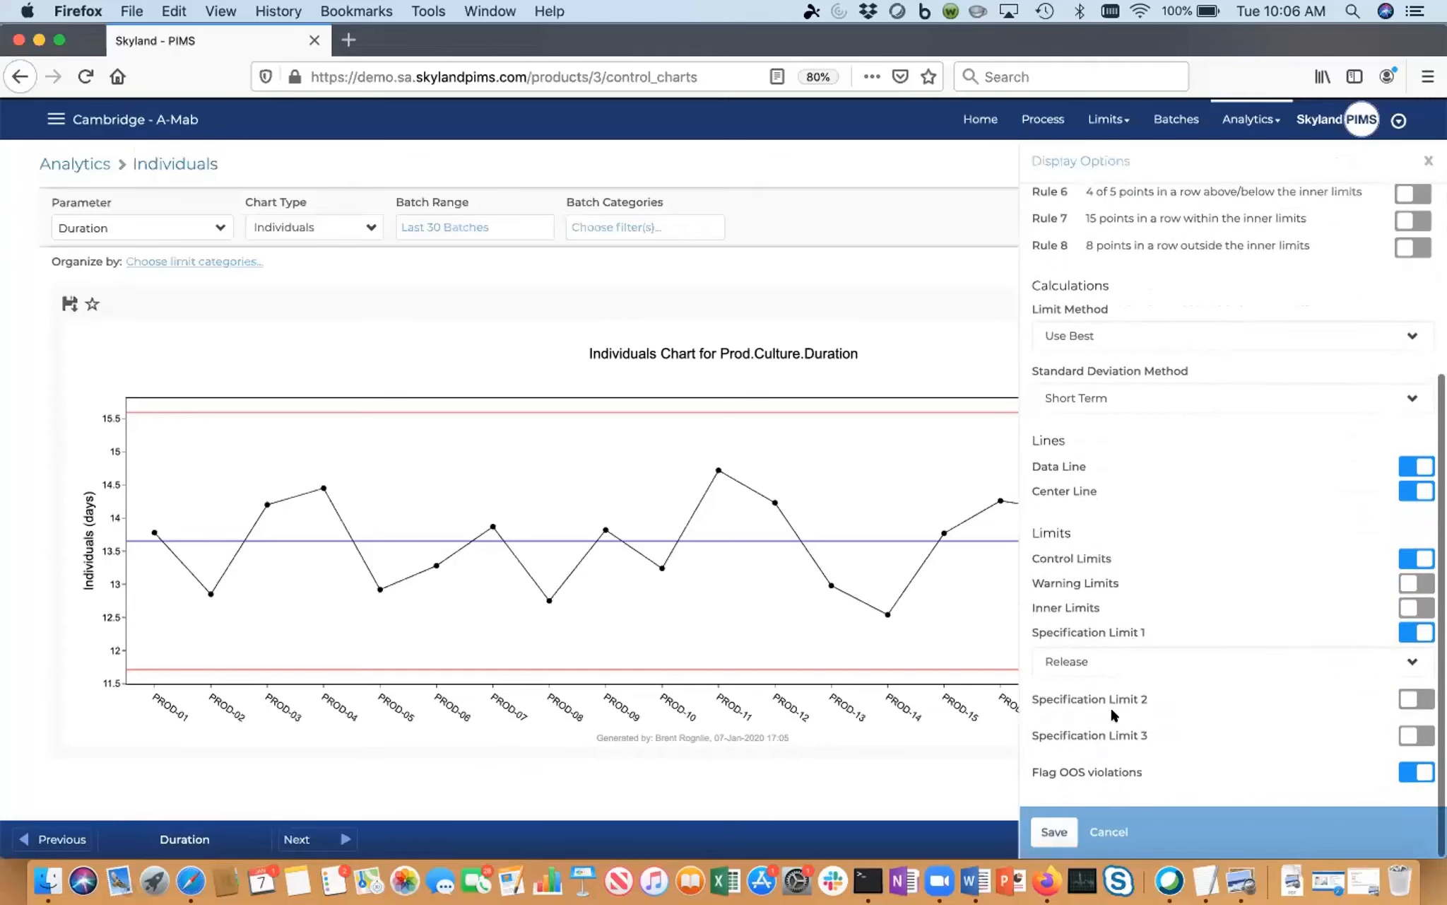
left_click(1114, 658)
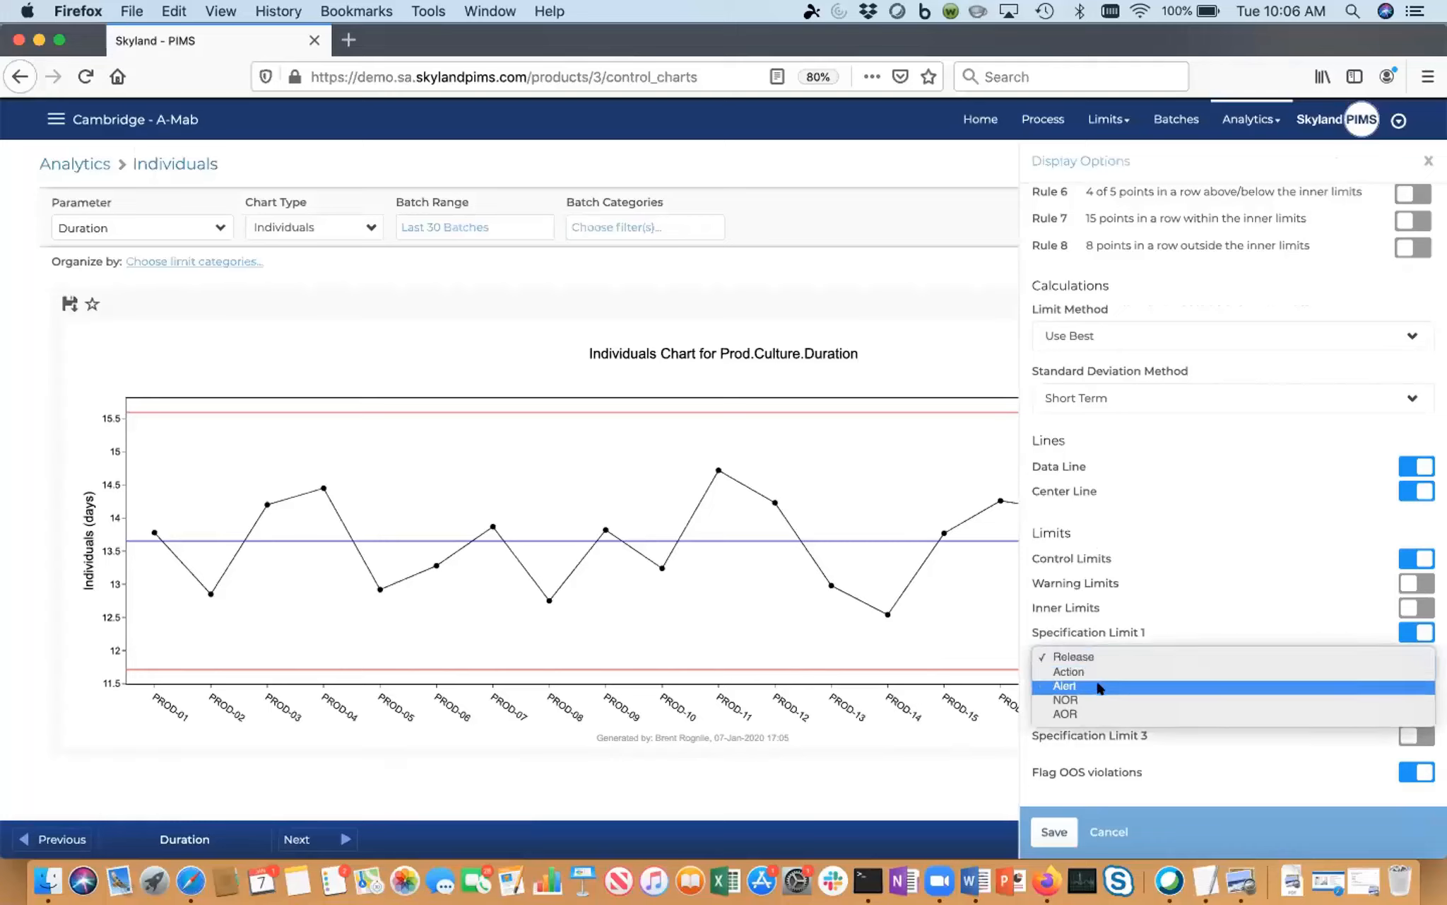
left_click(1097, 702)
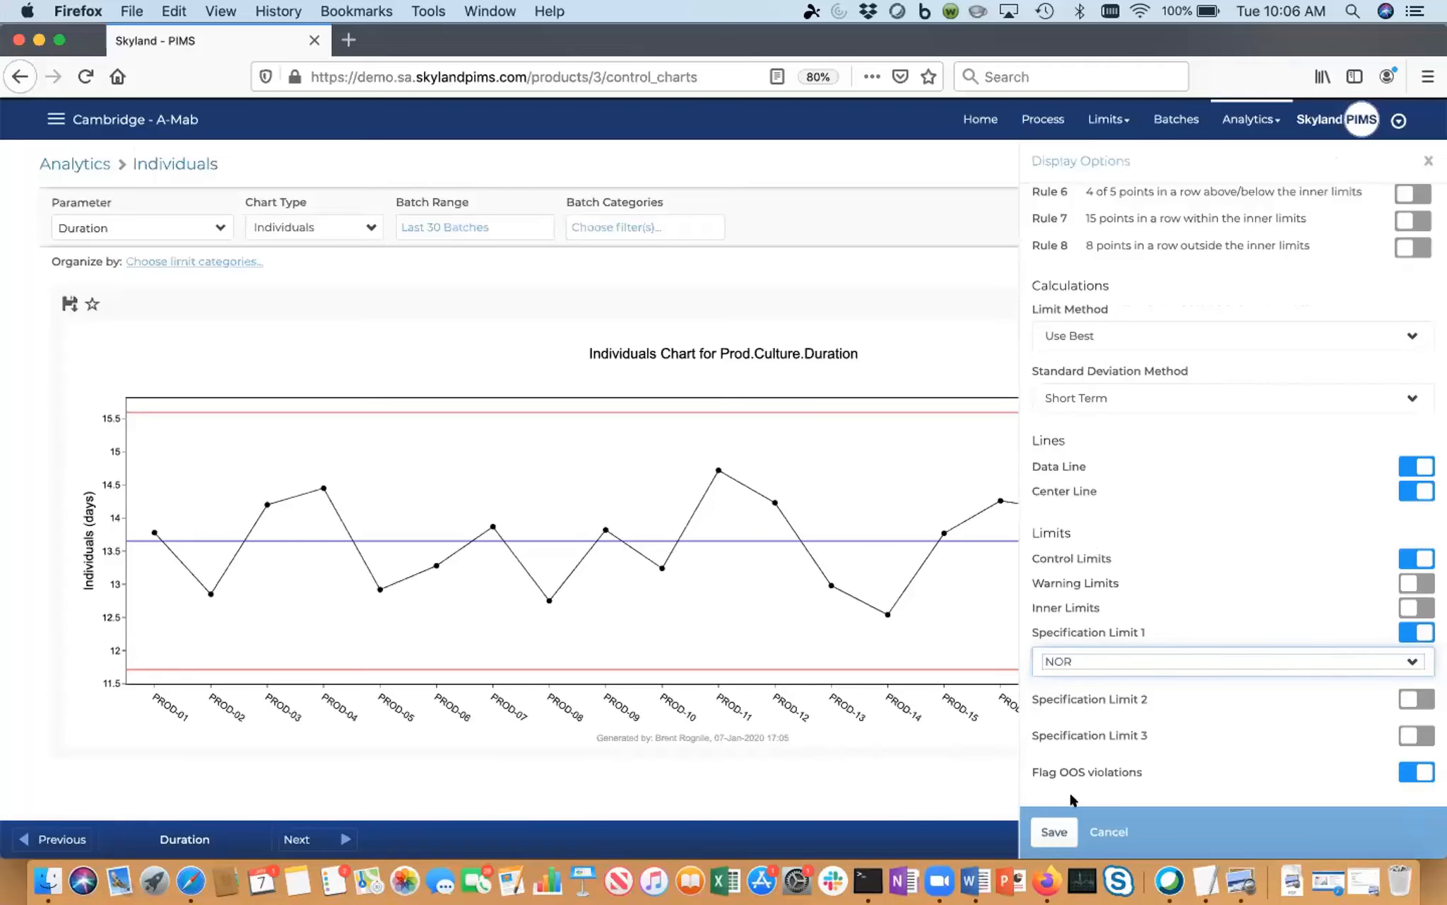
left_click(1054, 828)
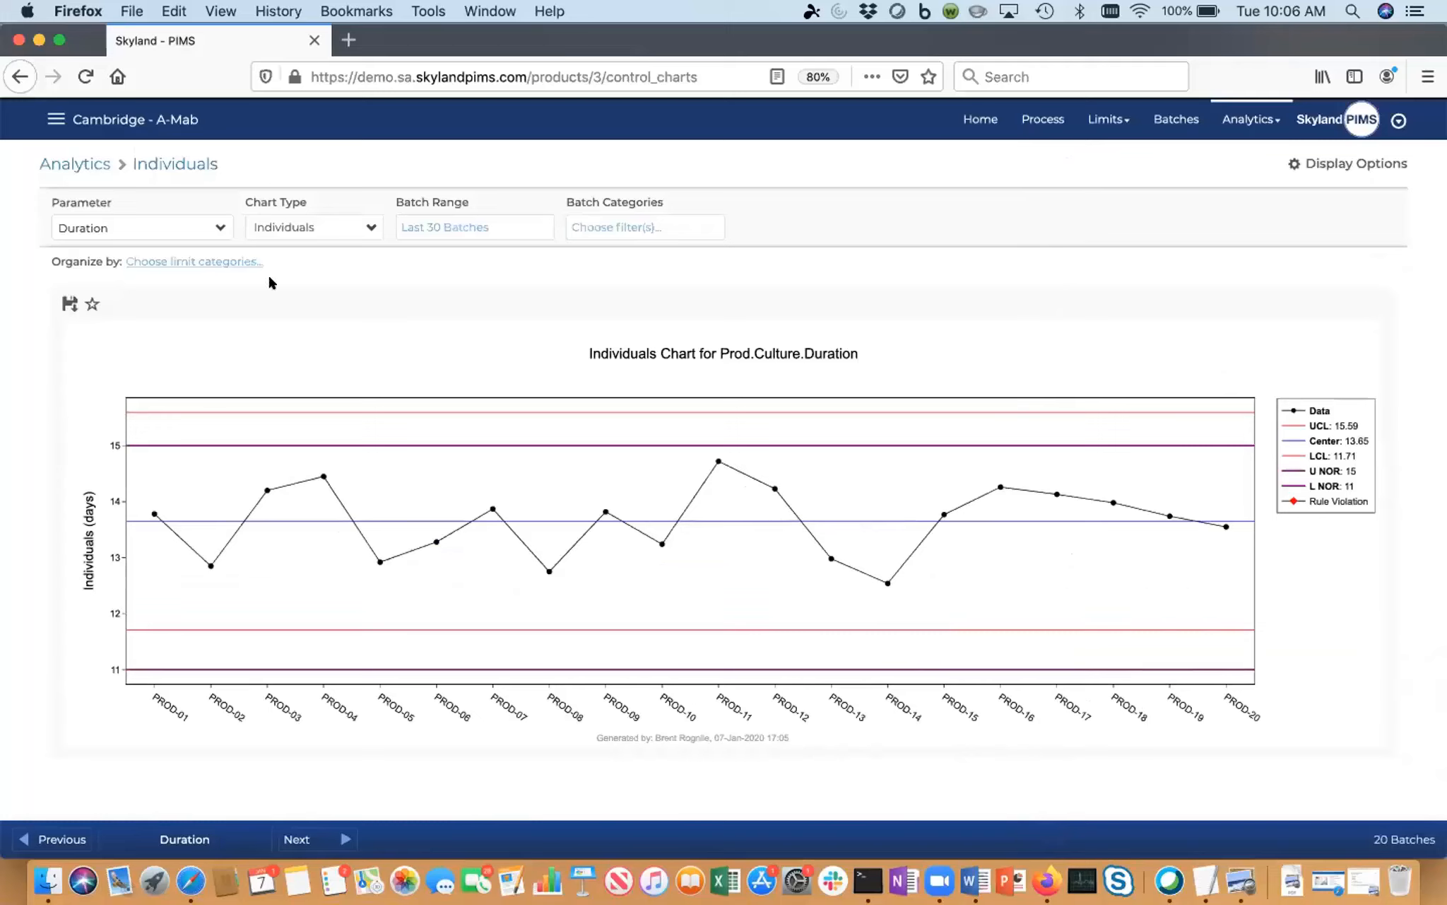
Step: Subscribe to the Individuals charts for Prod.Culture.Duration and Prod.Culture.Process.Temp
left_click(85, 302)
left_click(300, 836)
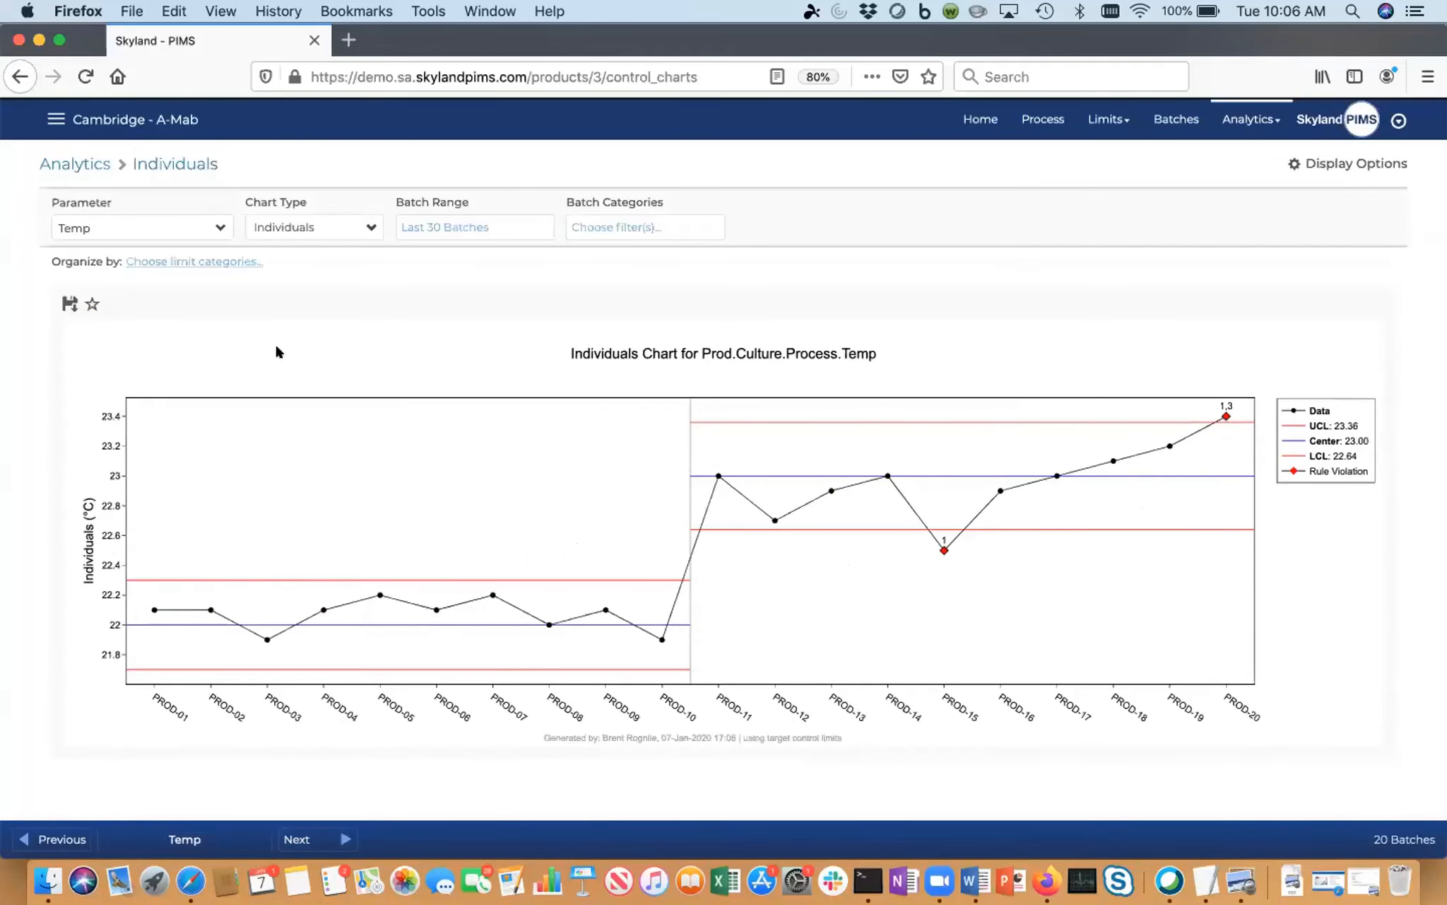
left_click(83, 300)
Step: Show the subscribed charts under My Charts on the home page and unsubscribe from the Duration chart
left_click(981, 122)
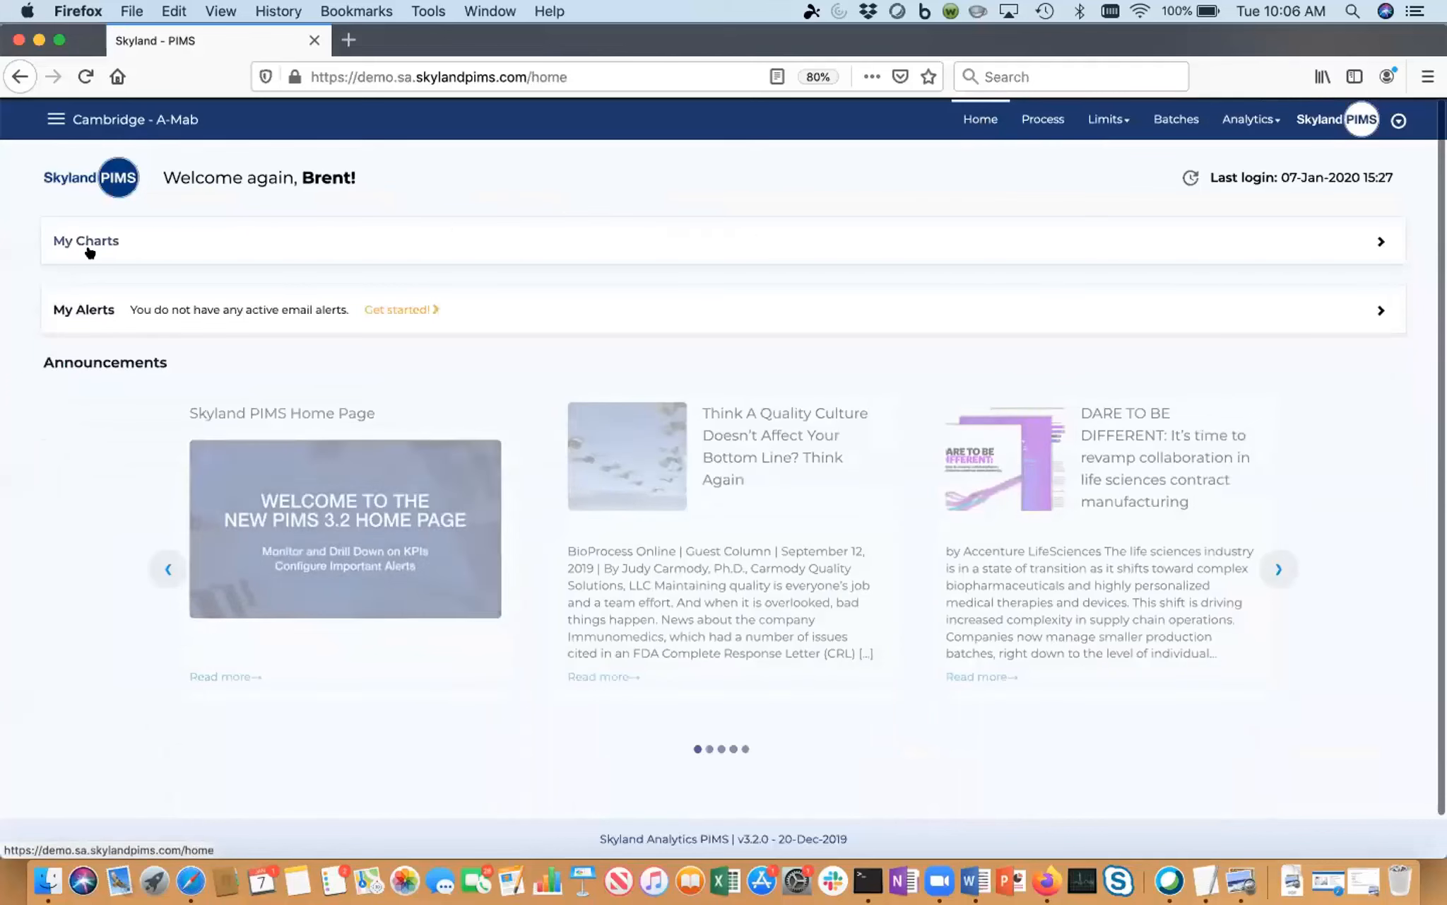
left_click(81, 242)
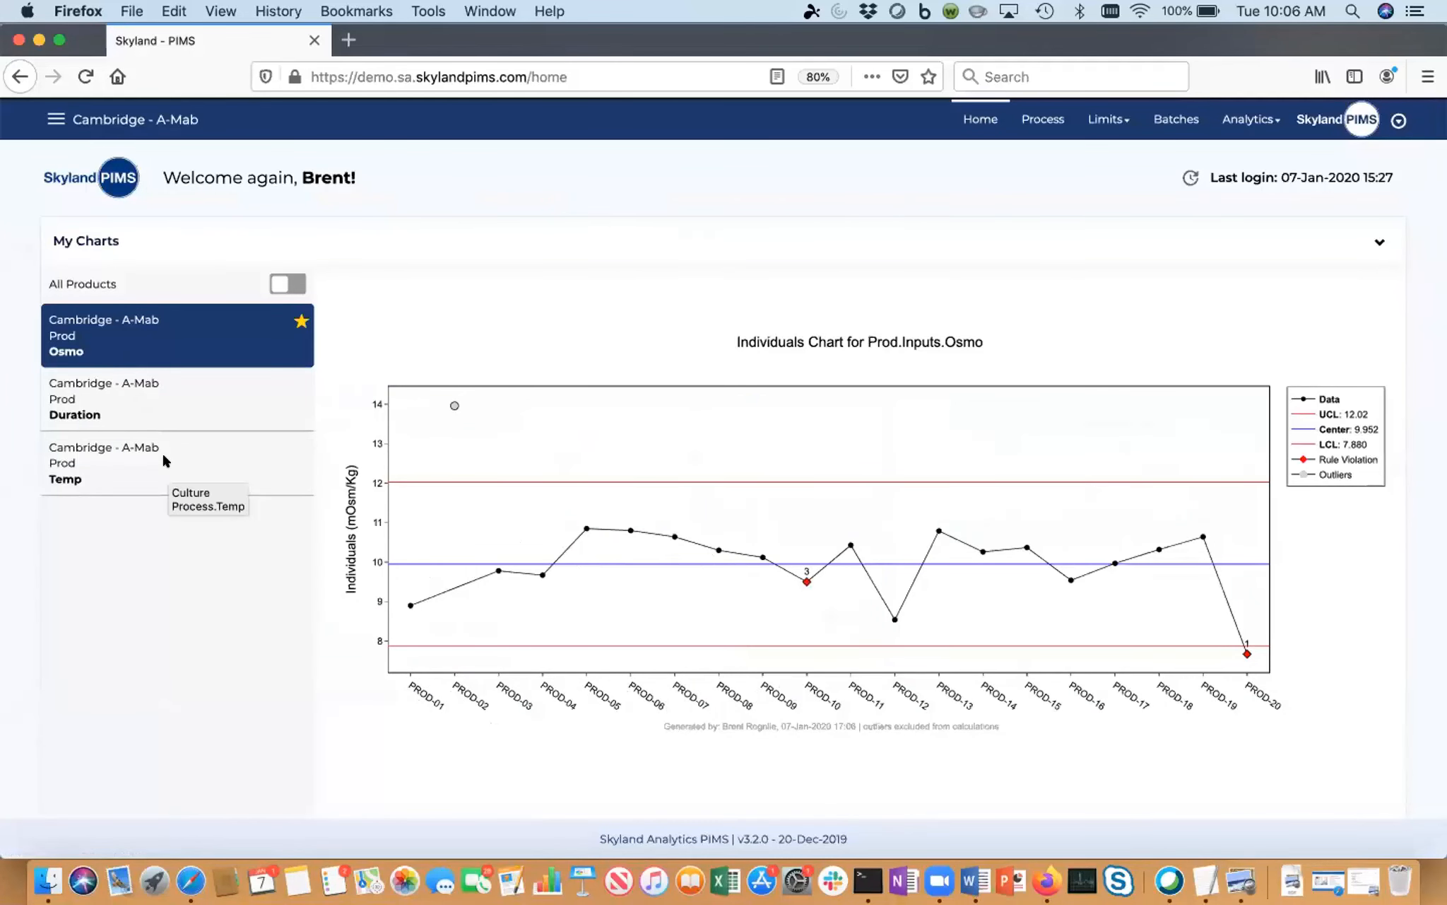
left_click(117, 400)
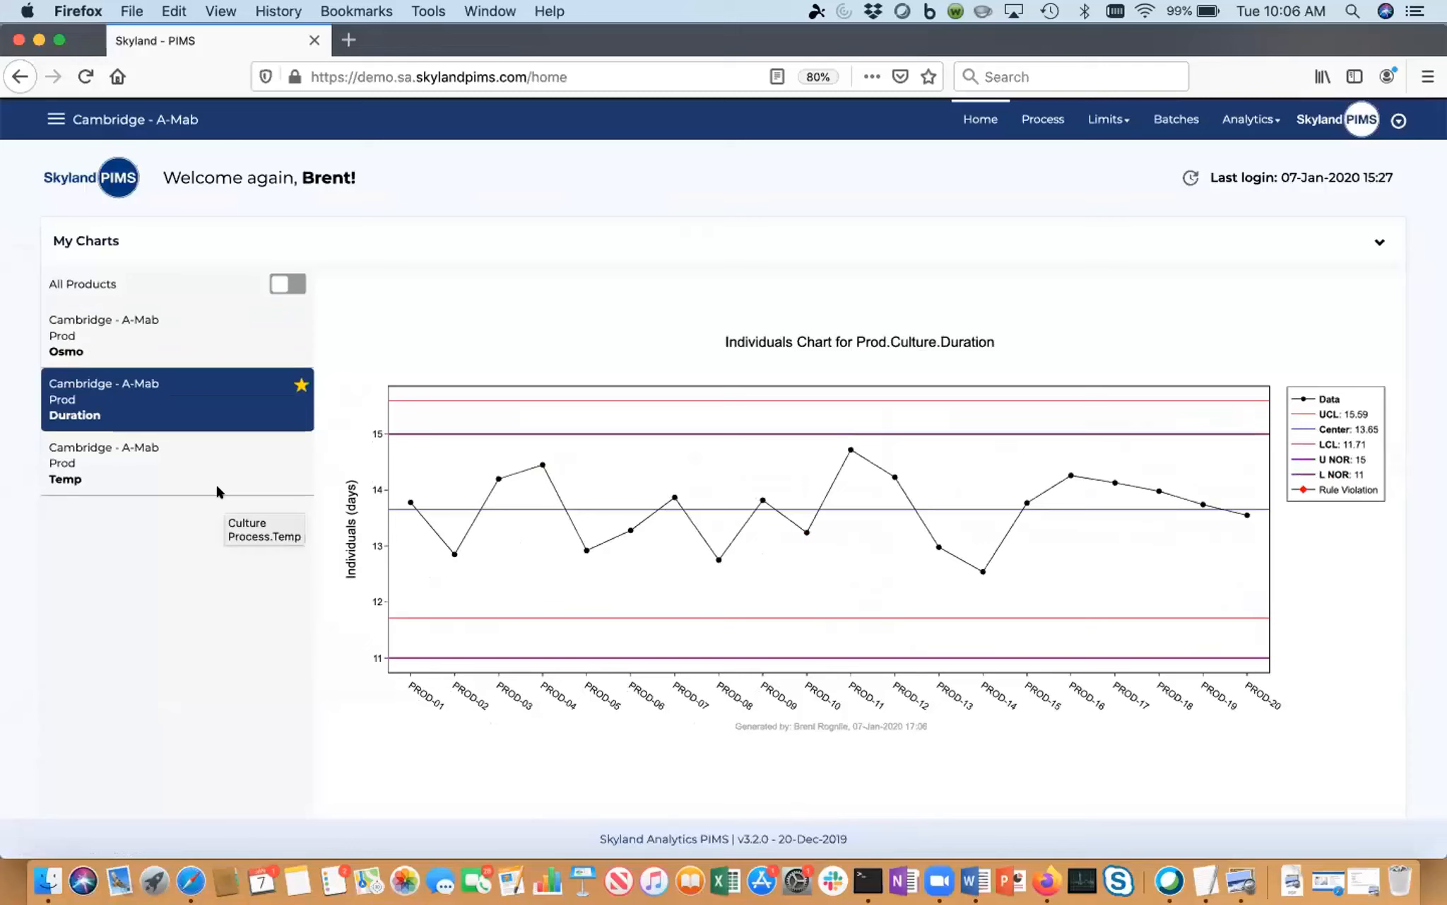
left_click(301, 383)
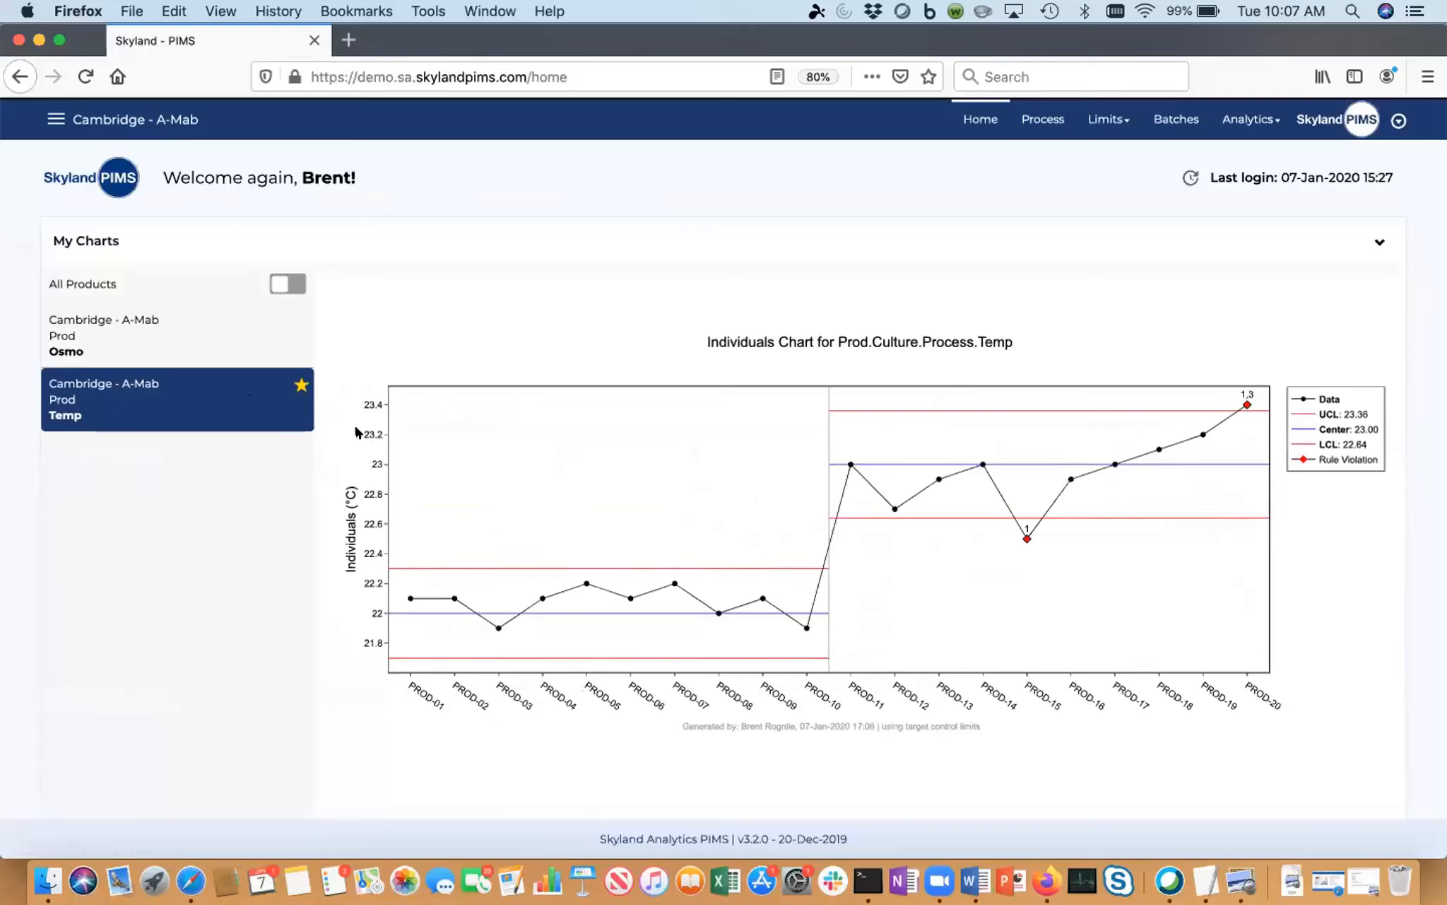
Step: Open the subscribed Temp chart in Analytics and review the alerts recorded for its PROD-20 data point
left_click(750, 526)
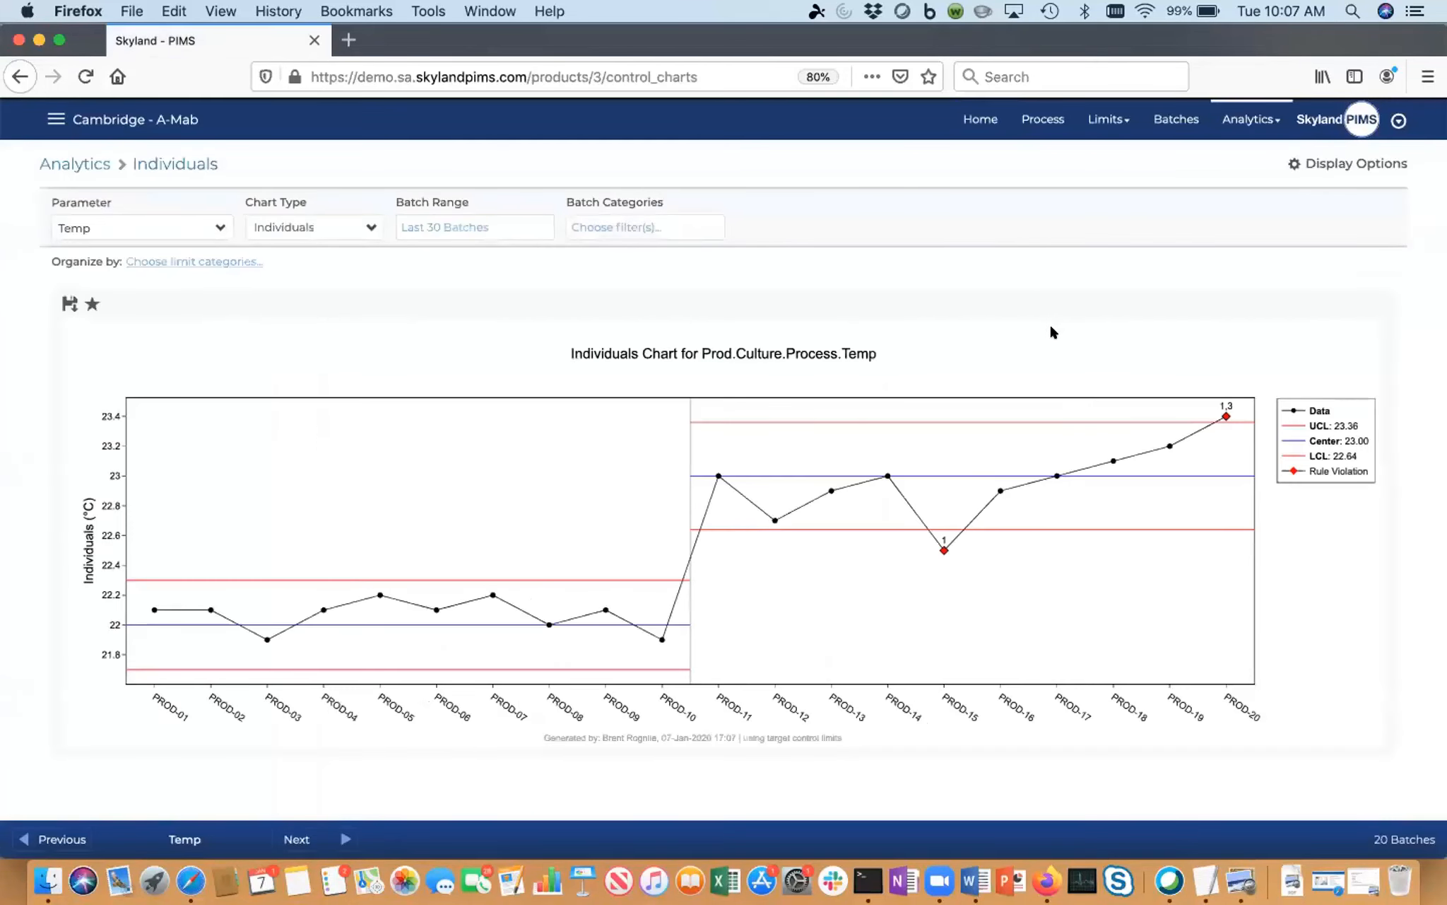
mouse_move(944, 550)
mouse_move(1220, 418)
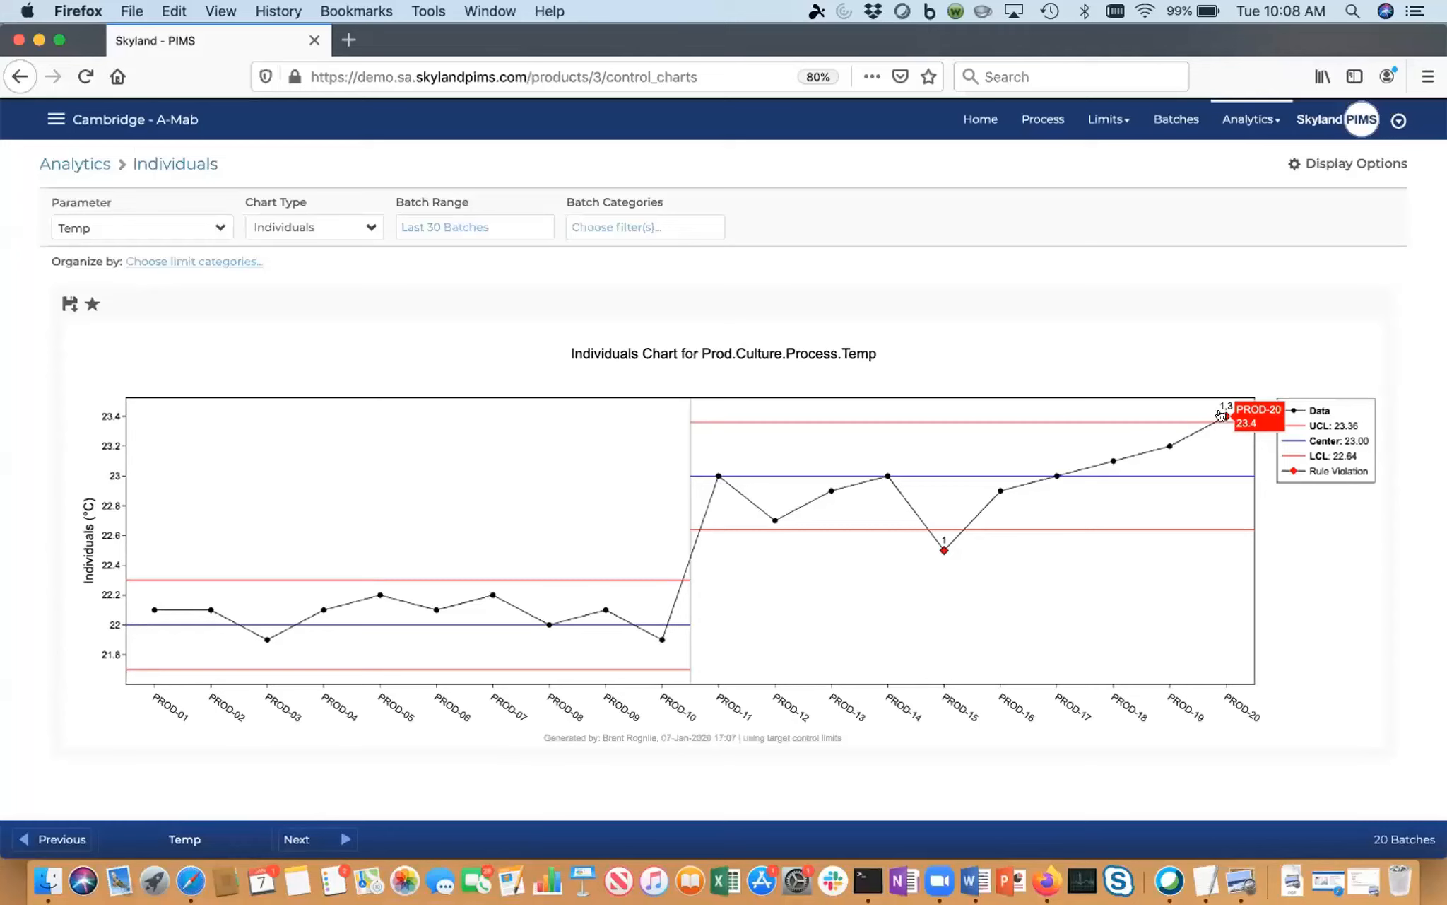
left_click(1221, 416)
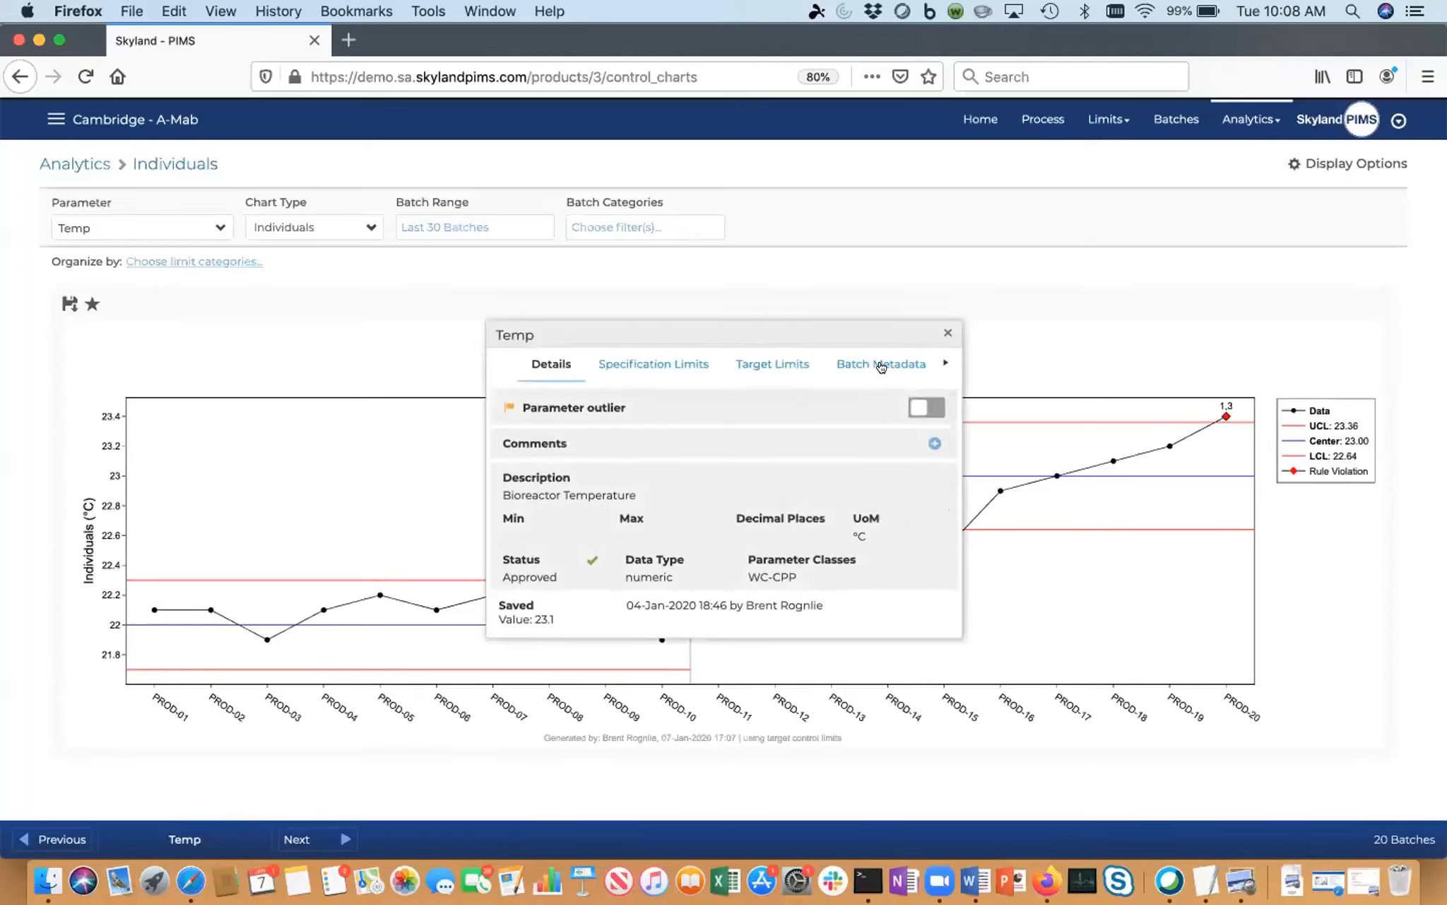
left_click(943, 361)
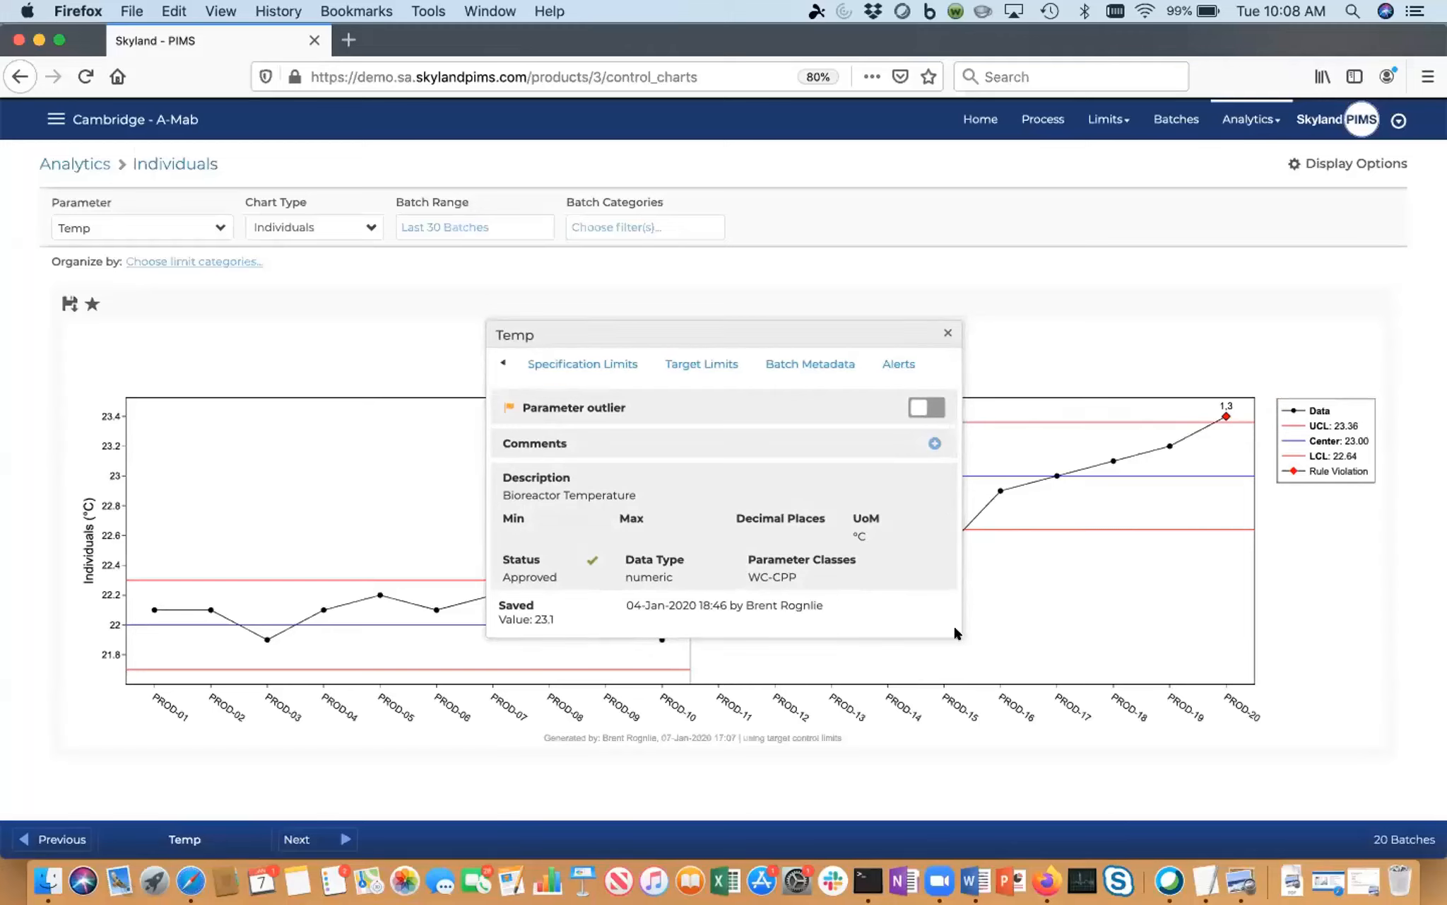
left_click_drag(959, 628, 1060, 724)
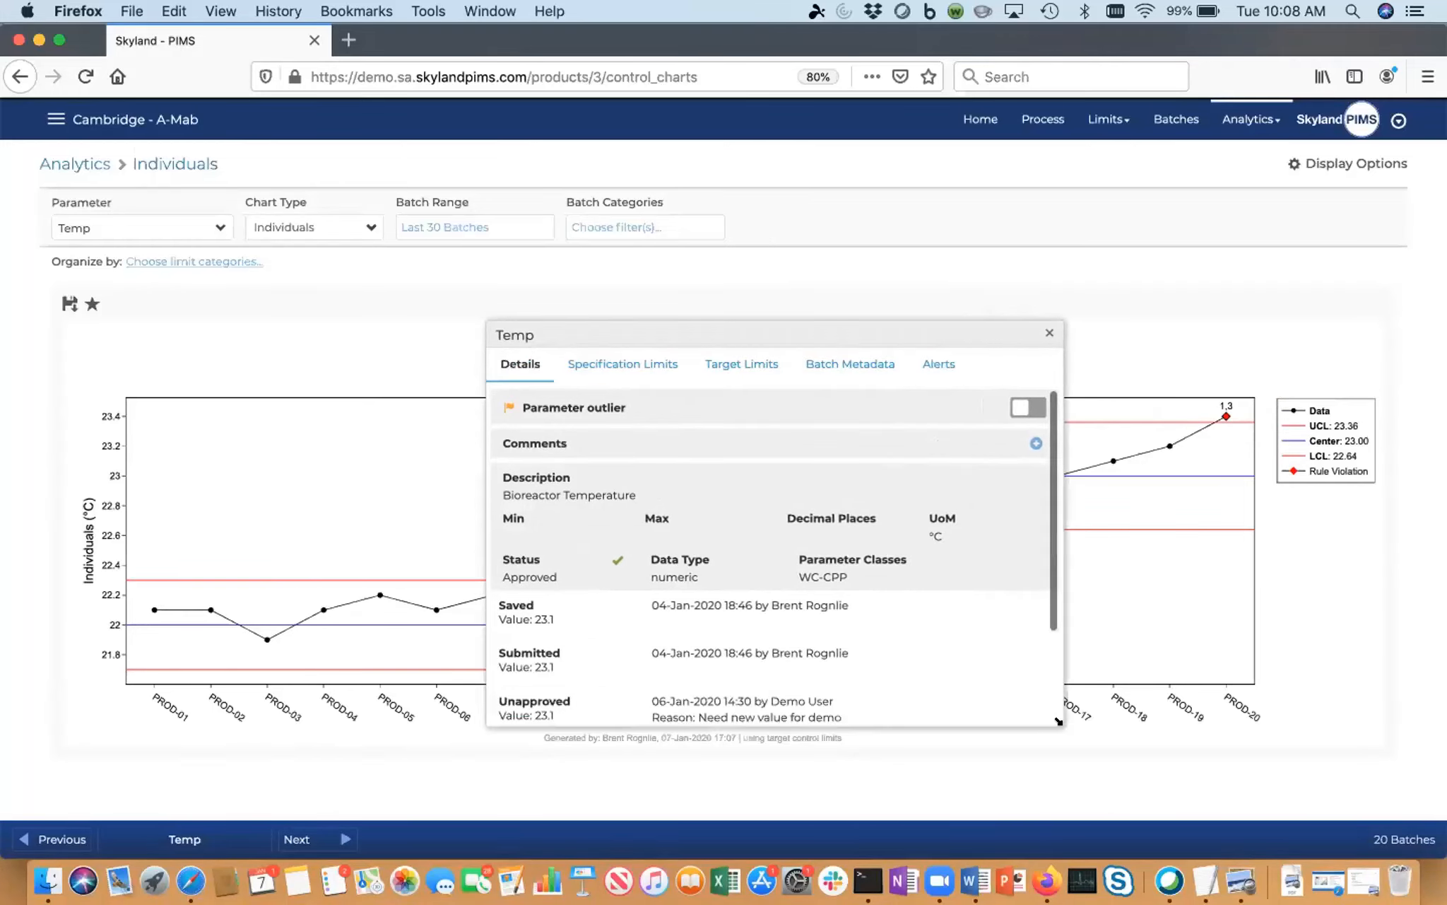
left_click(935, 367)
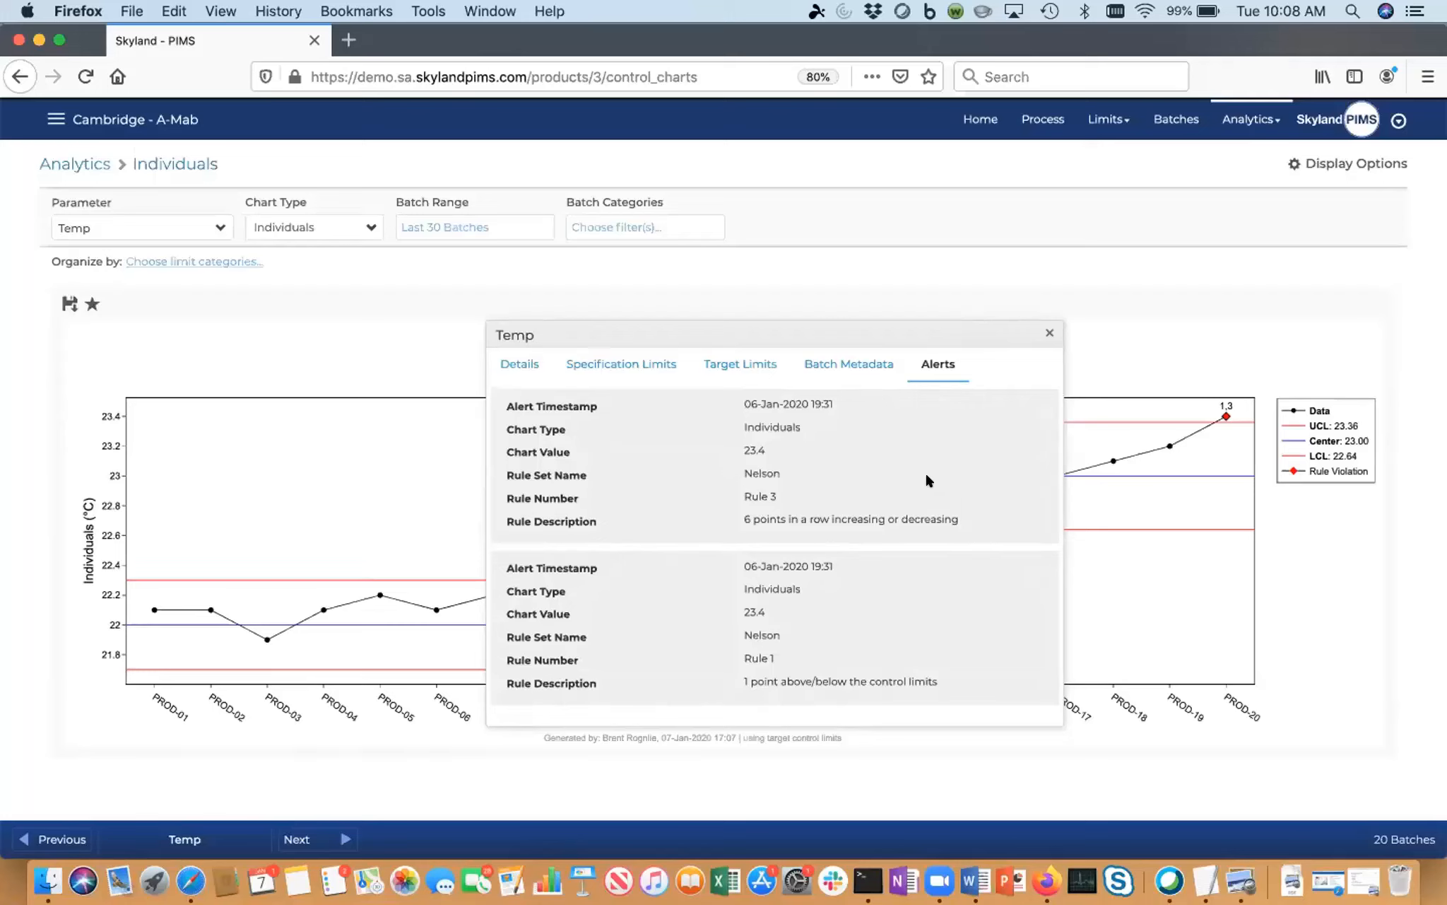
left_click(1045, 333)
Step: Open the process definition and expand Prod > Culture > Process to list its parameters
left_click(1033, 121)
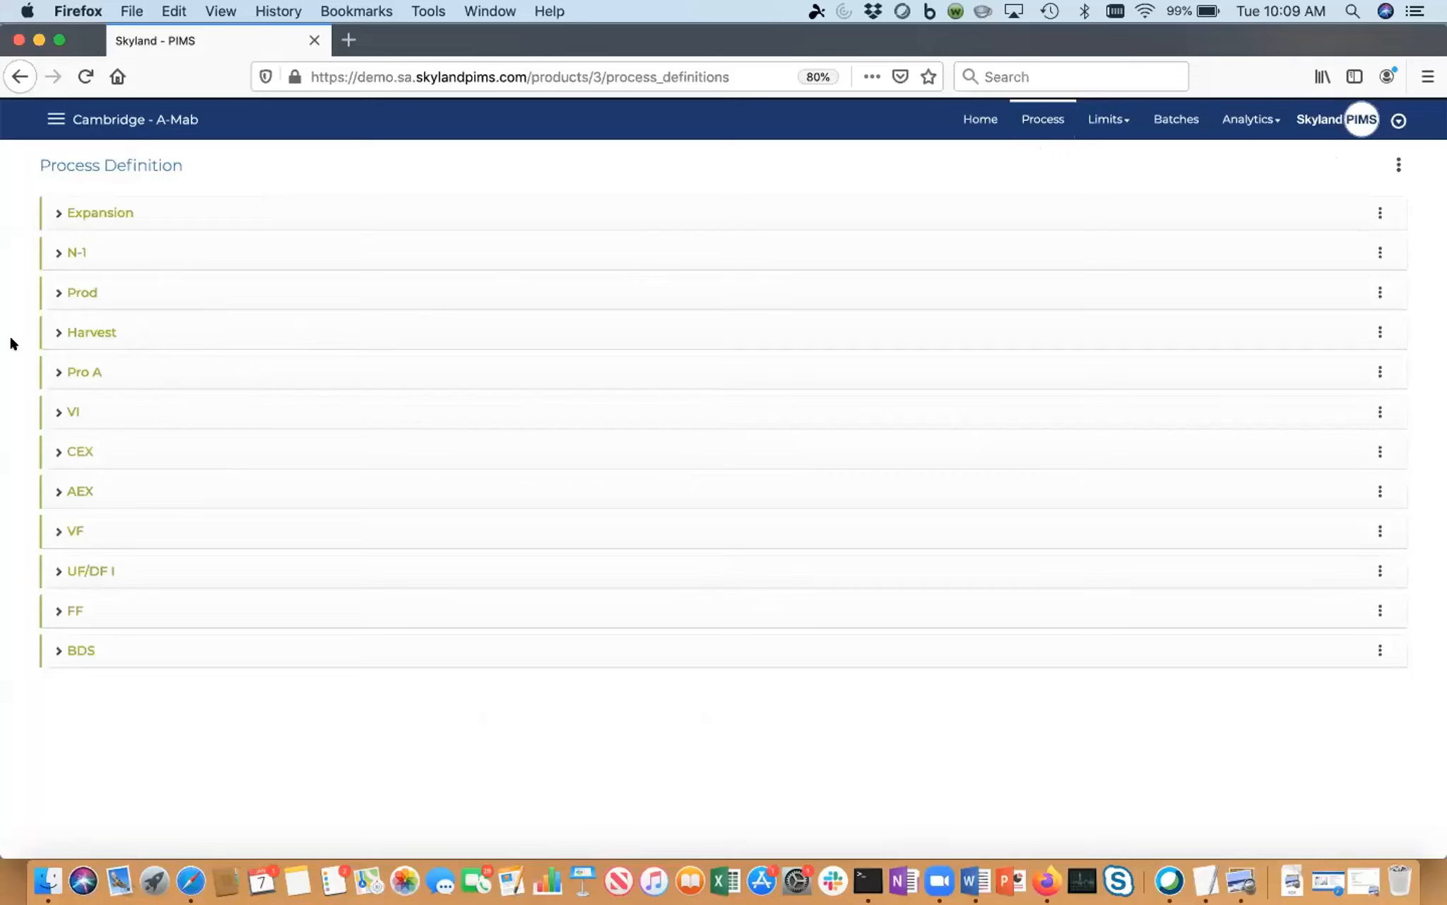
left_click(51, 292)
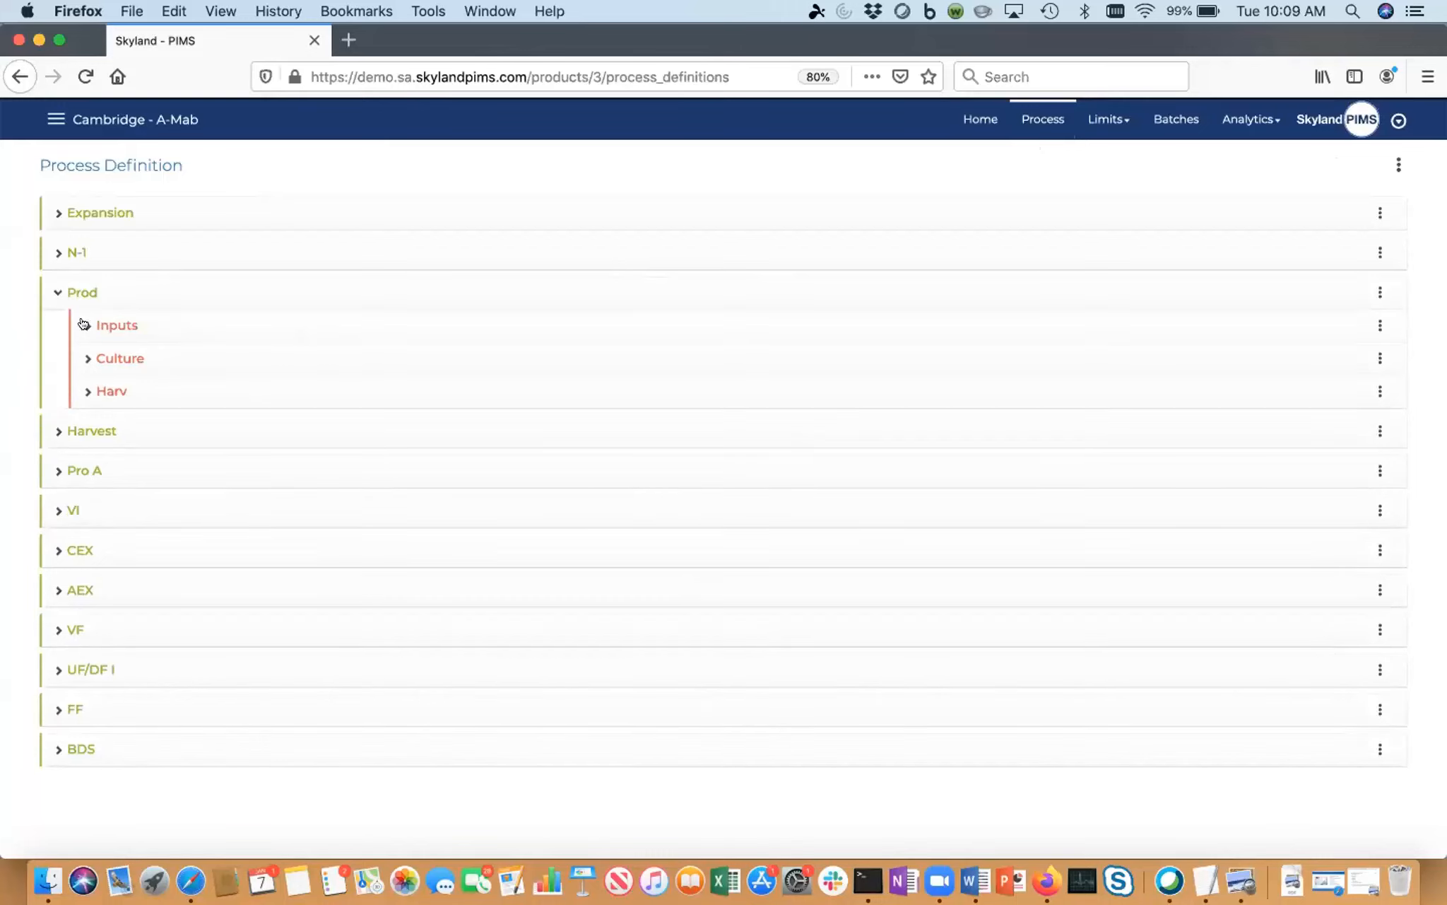
left_click(83, 356)
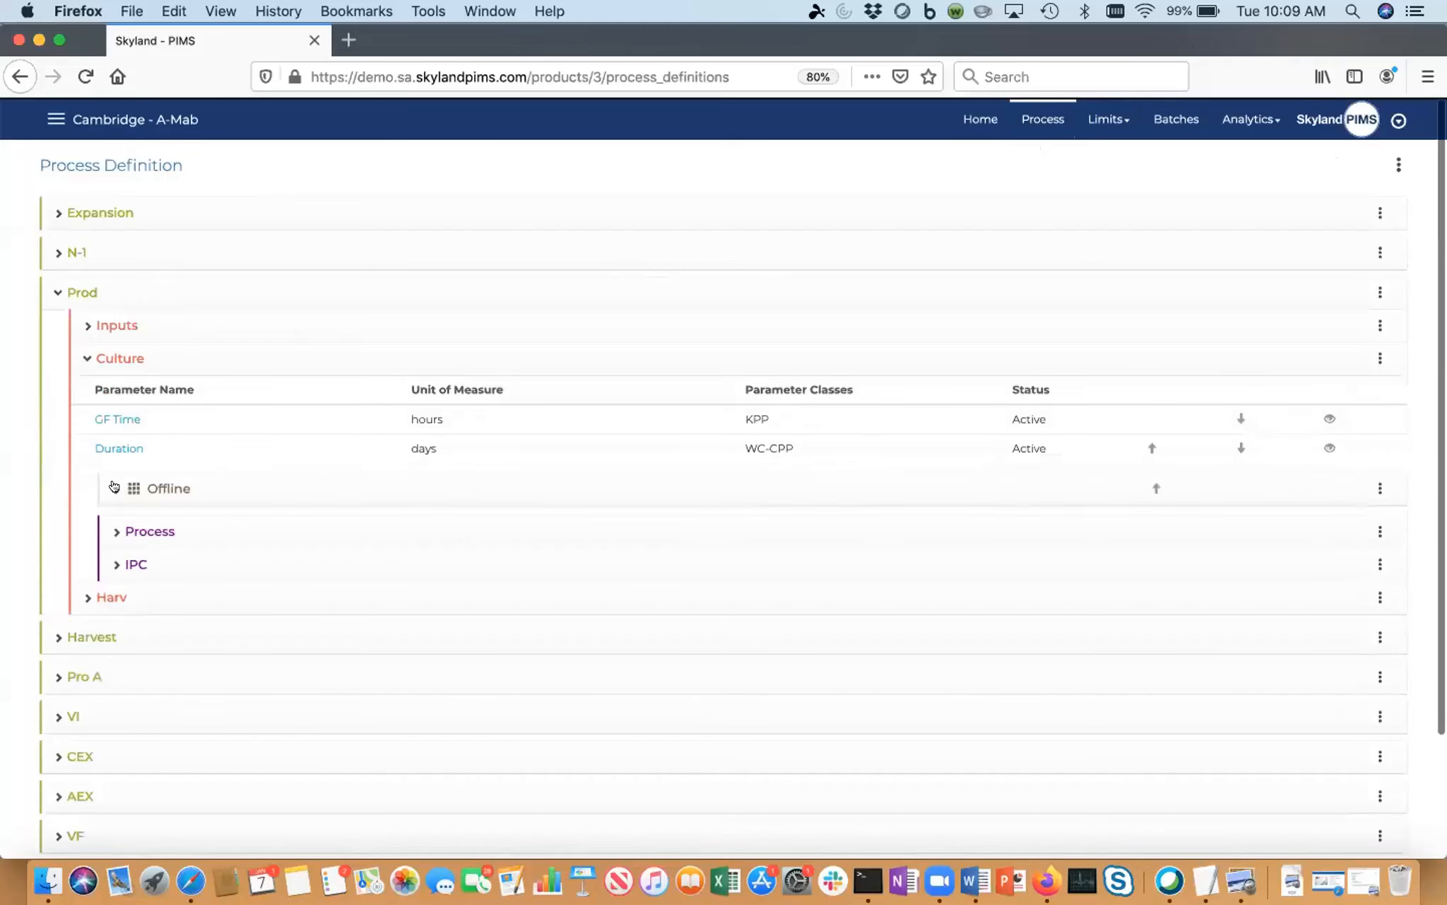
left_click(113, 486)
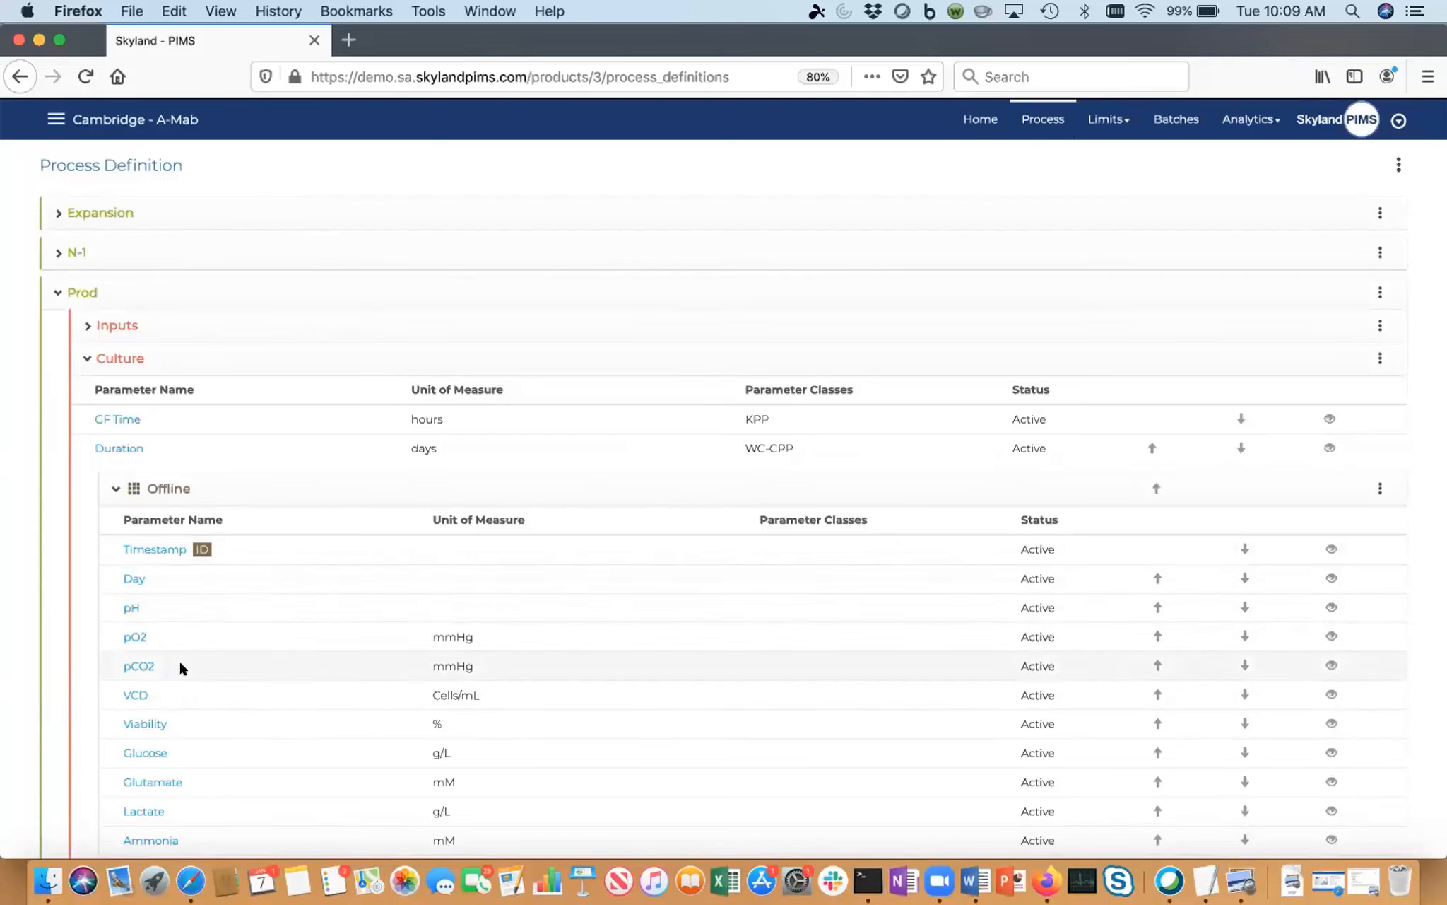
left_click(111, 486)
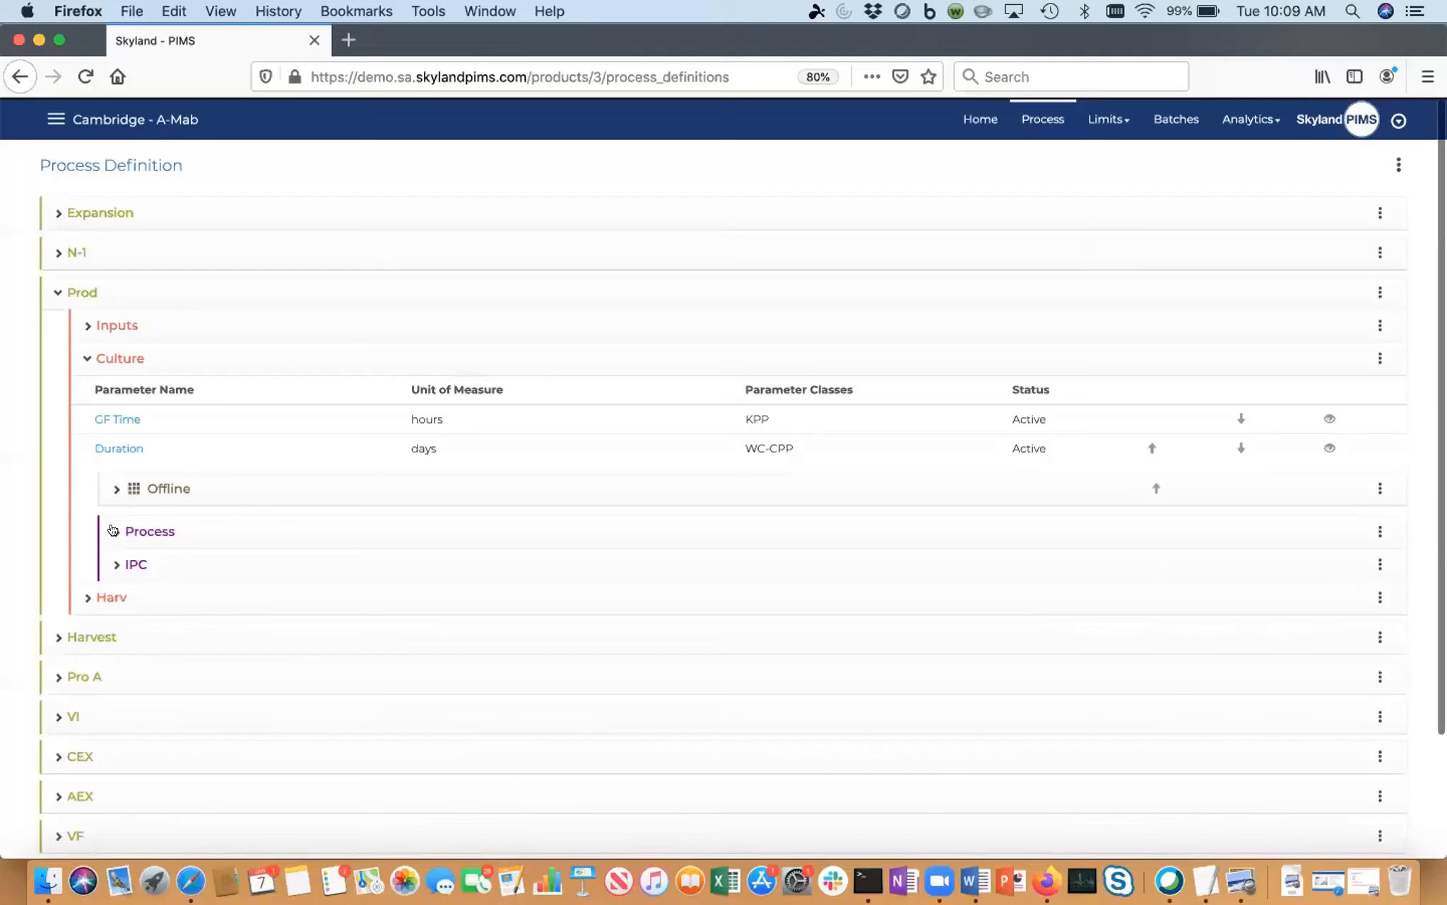
left_click(113, 531)
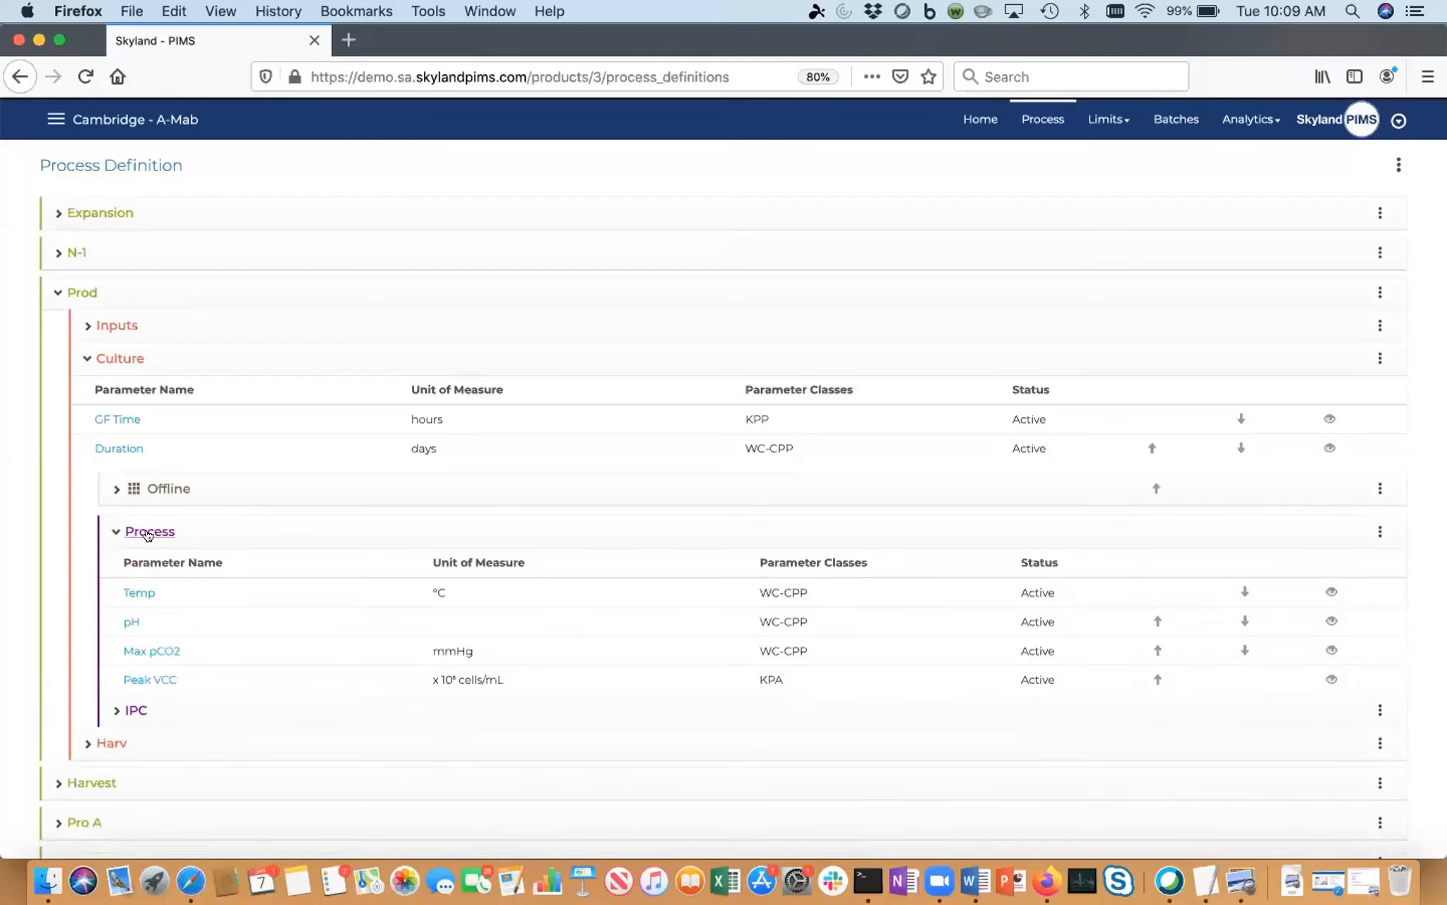
Step: Open the Temp parameter for editing and review its Analytics options for the Individuals chart ruleset and limit method
left_click(140, 593)
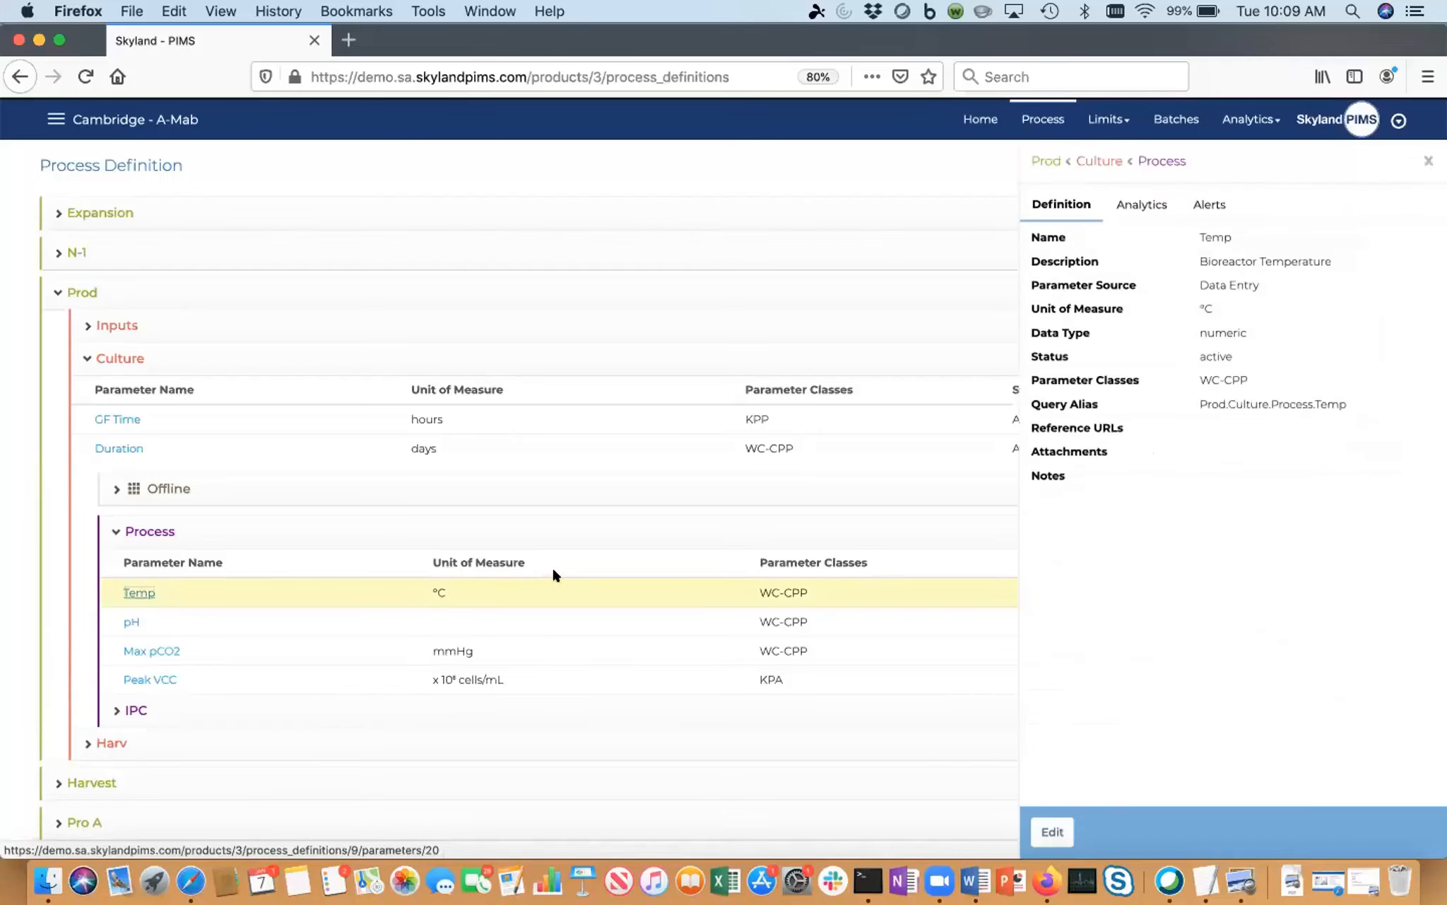
left_click(1053, 831)
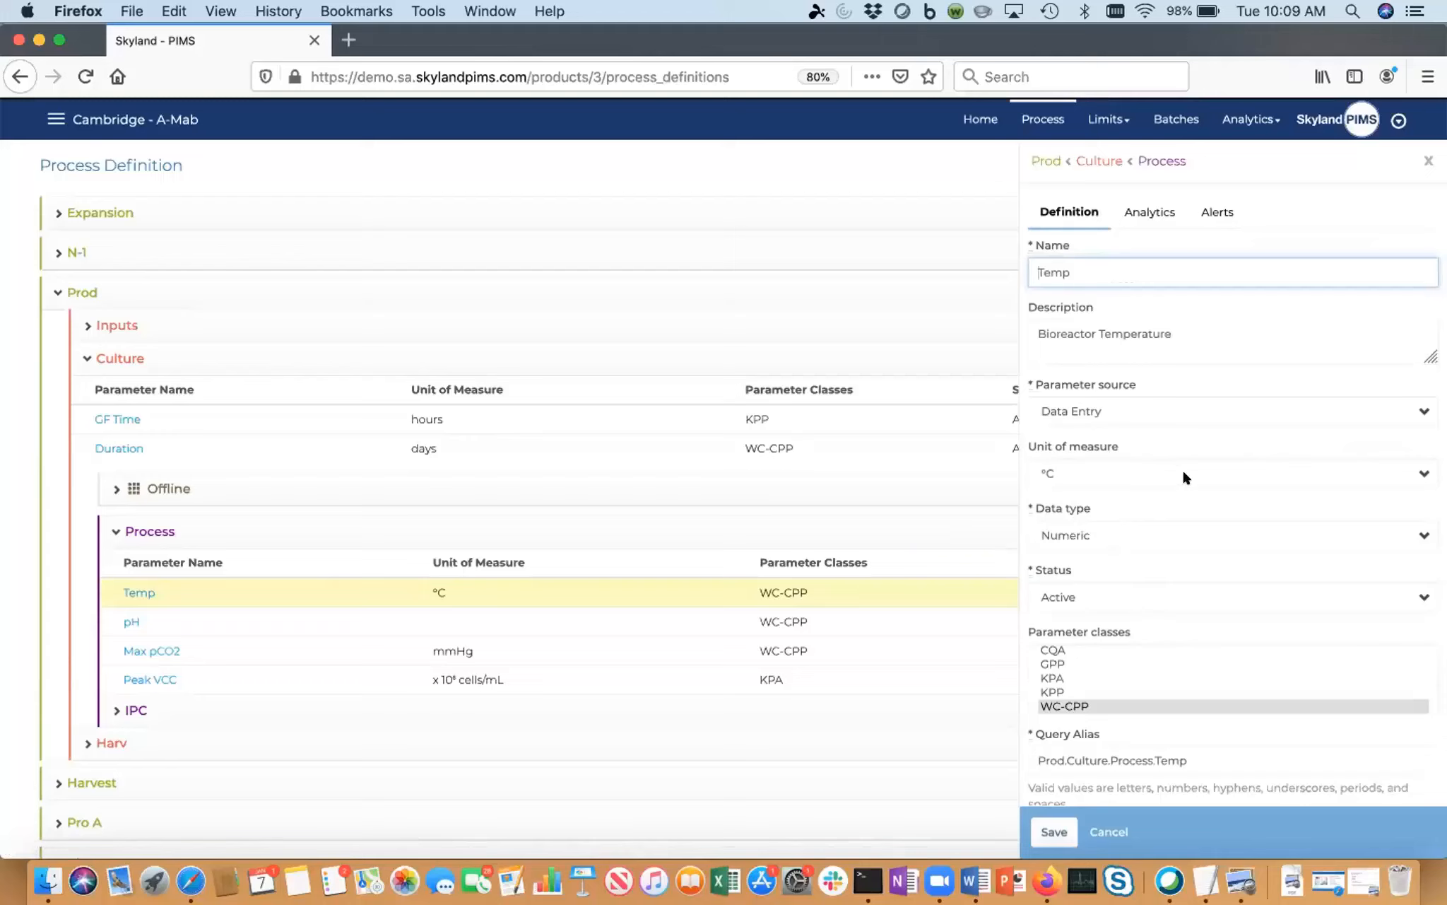
left_click(1147, 213)
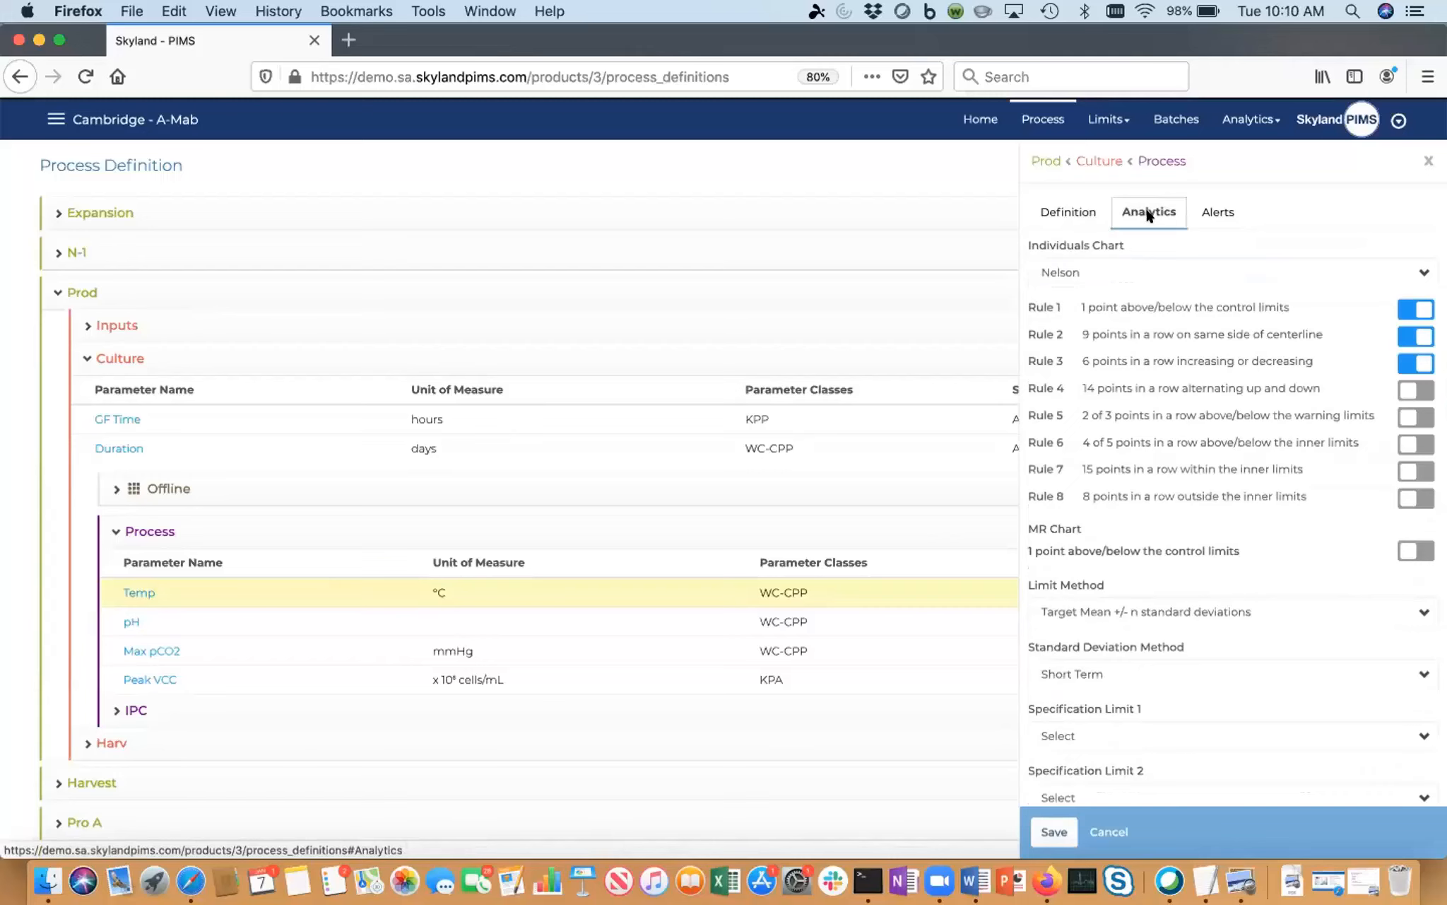
left_click(1129, 270)
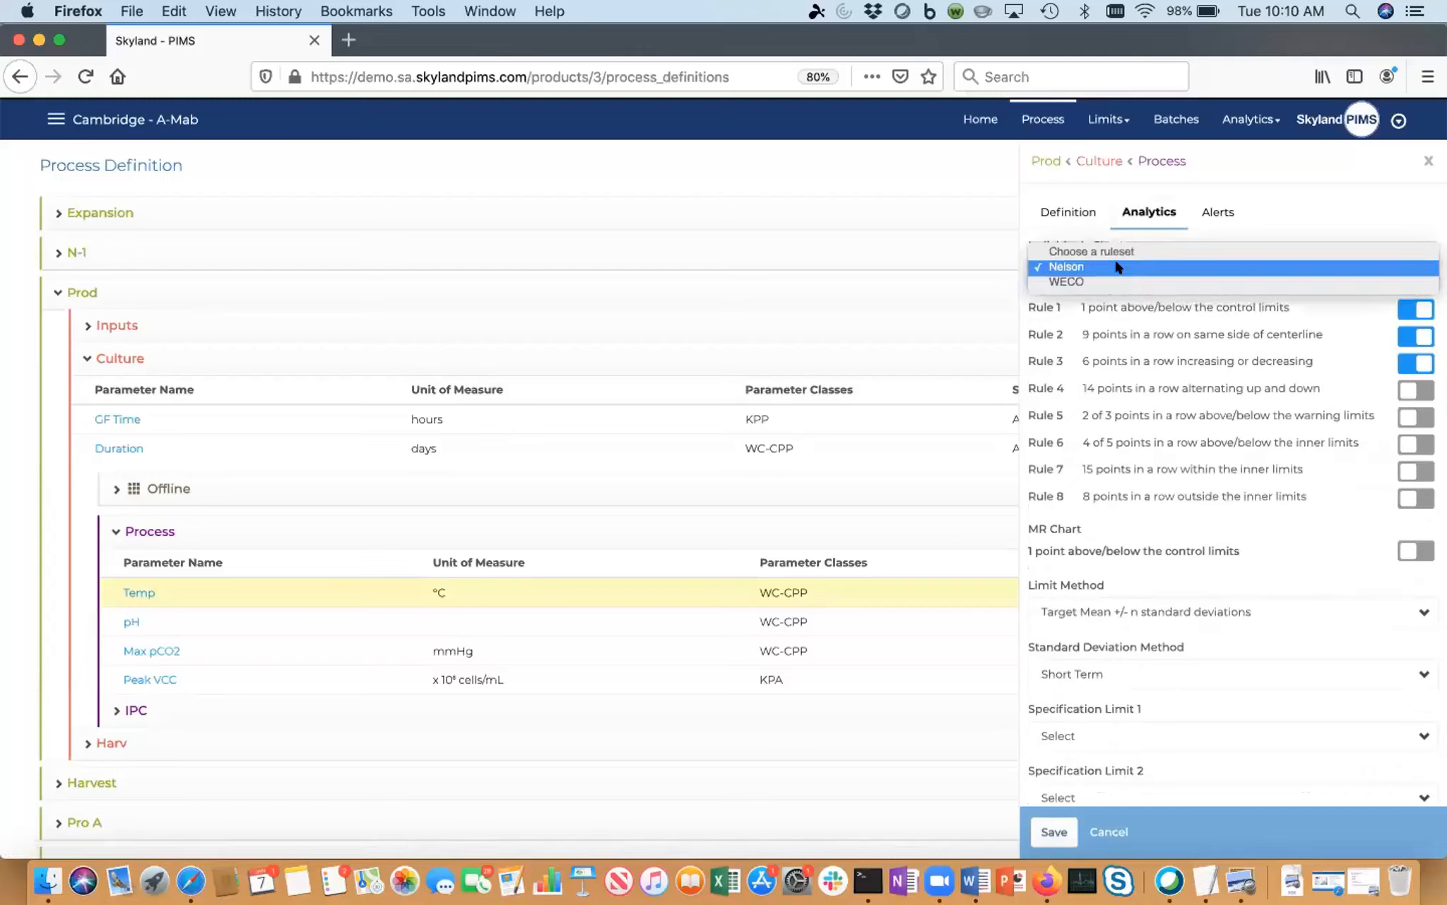
left_click(1116, 264)
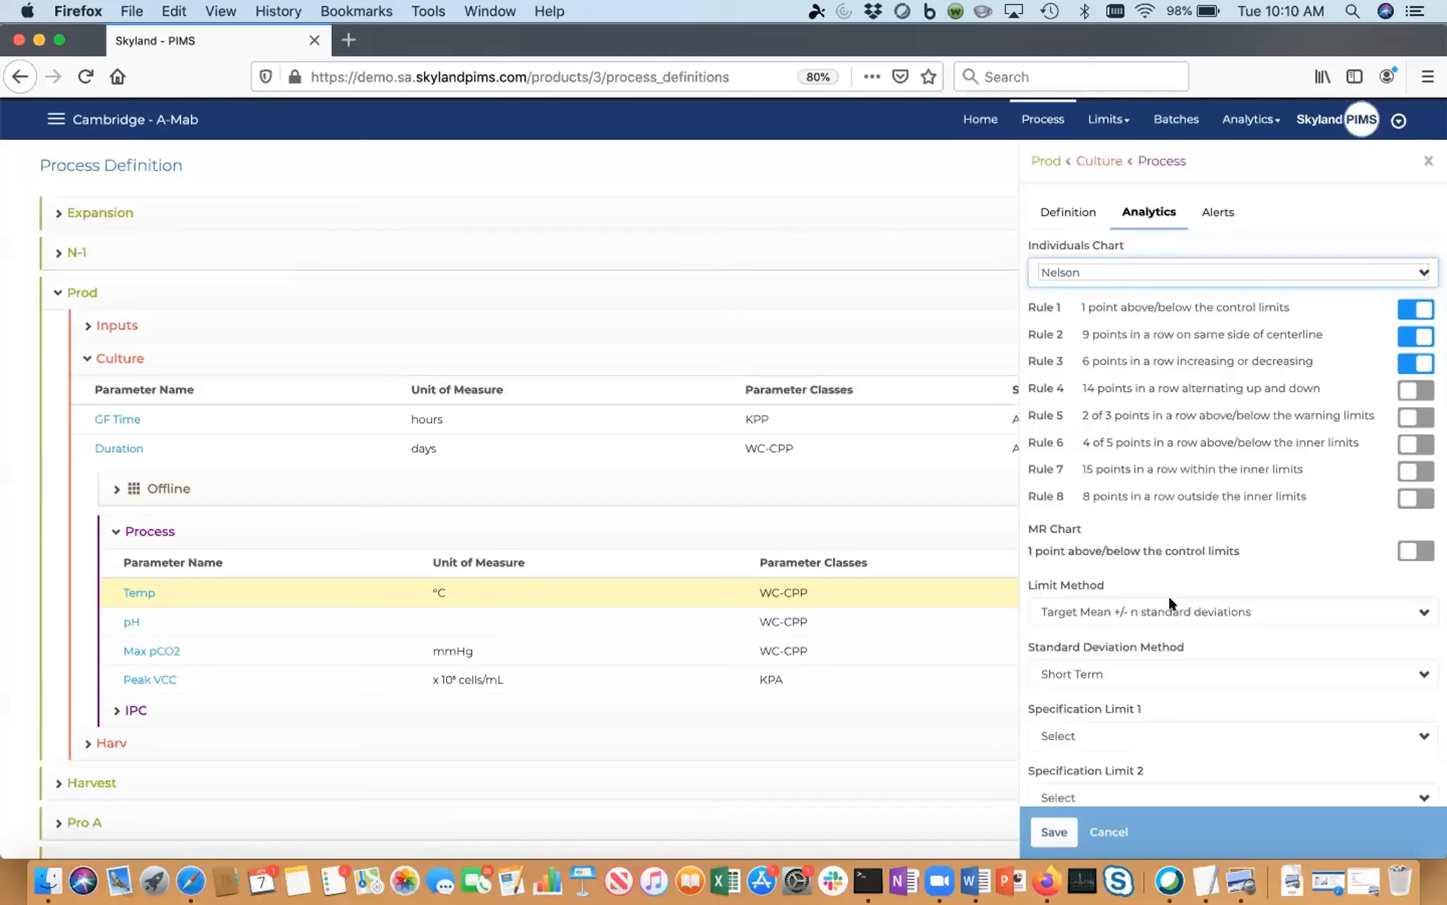
left_click(1118, 606)
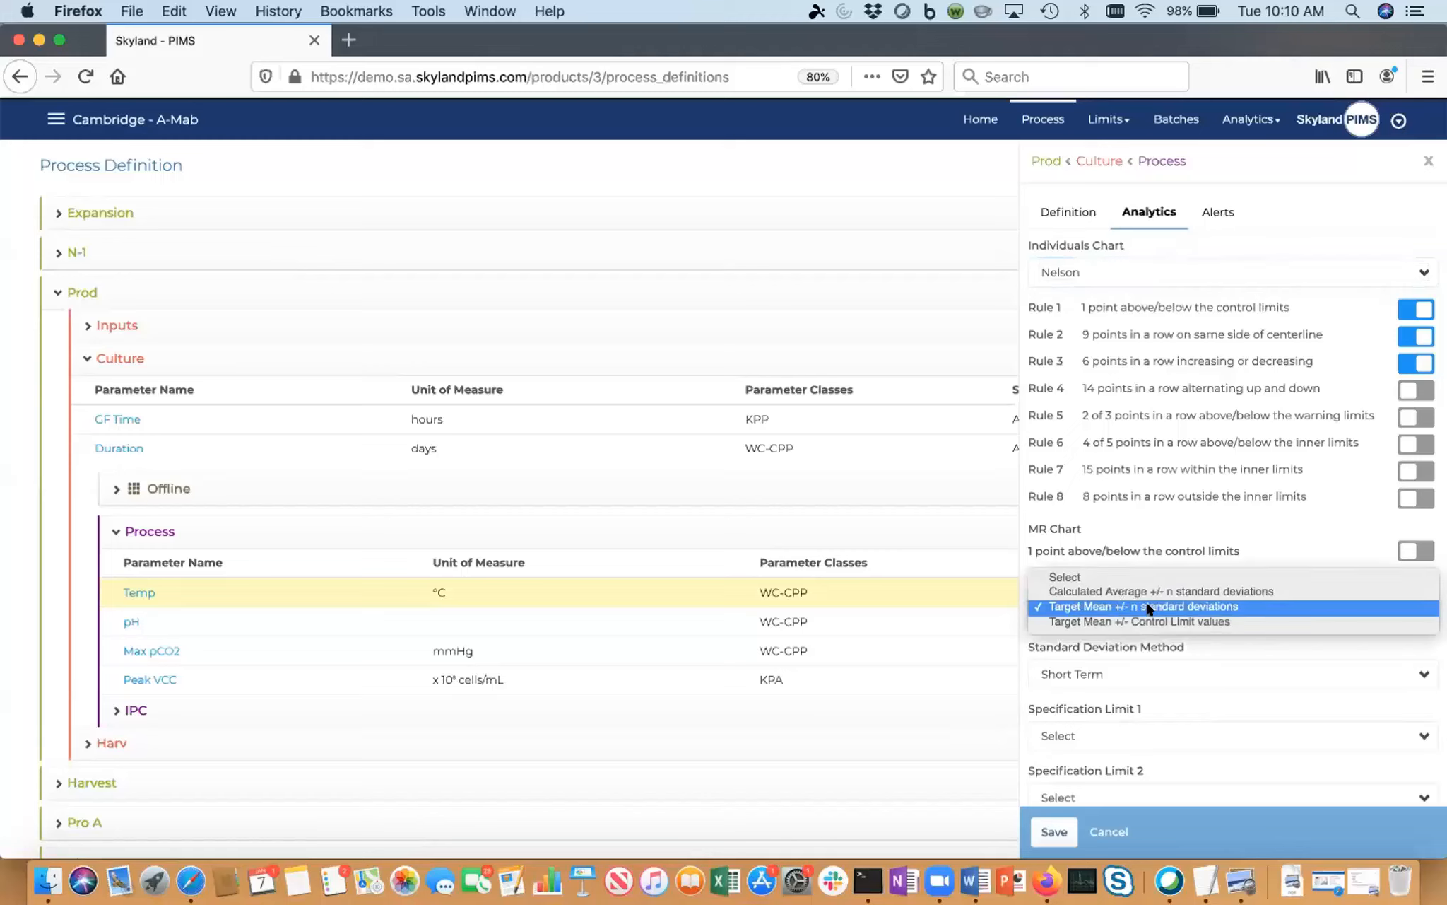
left_click(1148, 608)
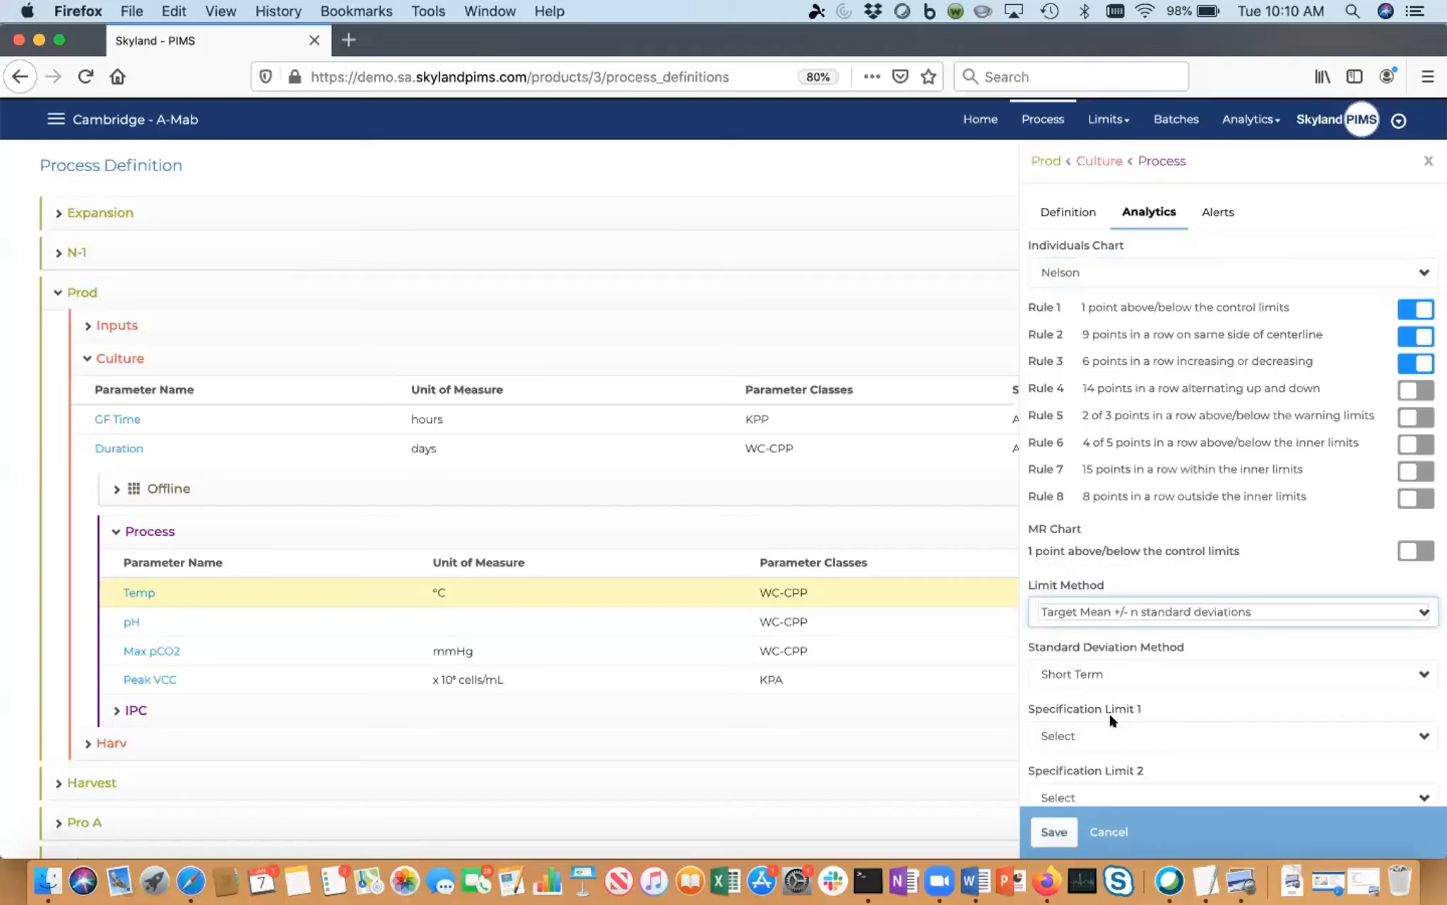
Step: Try Release as Temp's Specification Limit 1, and discard the edit after viewing the parameter's alert settings
scroll(1109, 718, "down", 2)
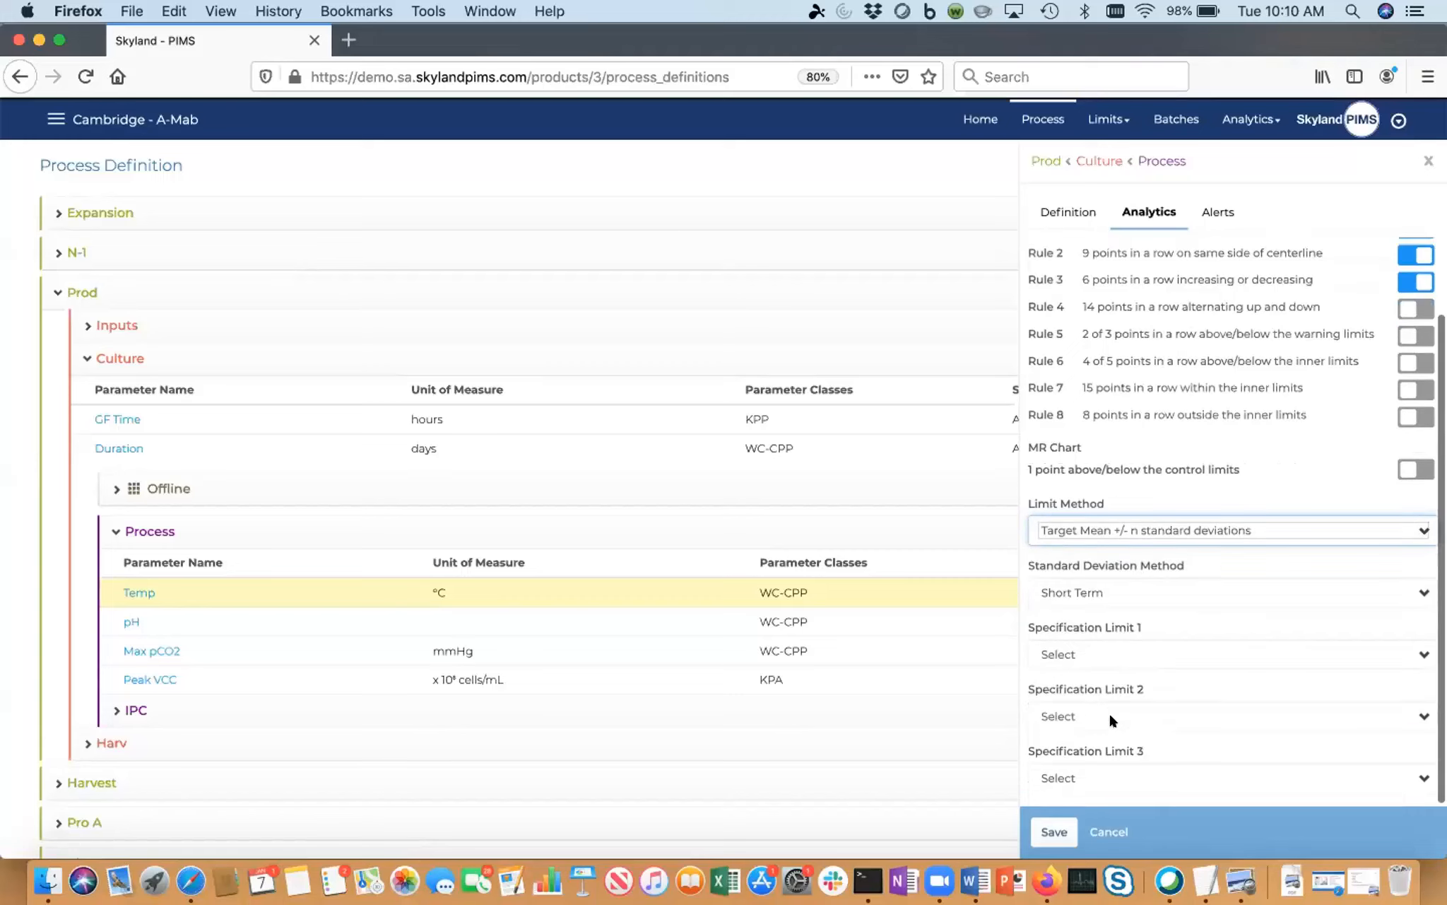
left_click(1118, 652)
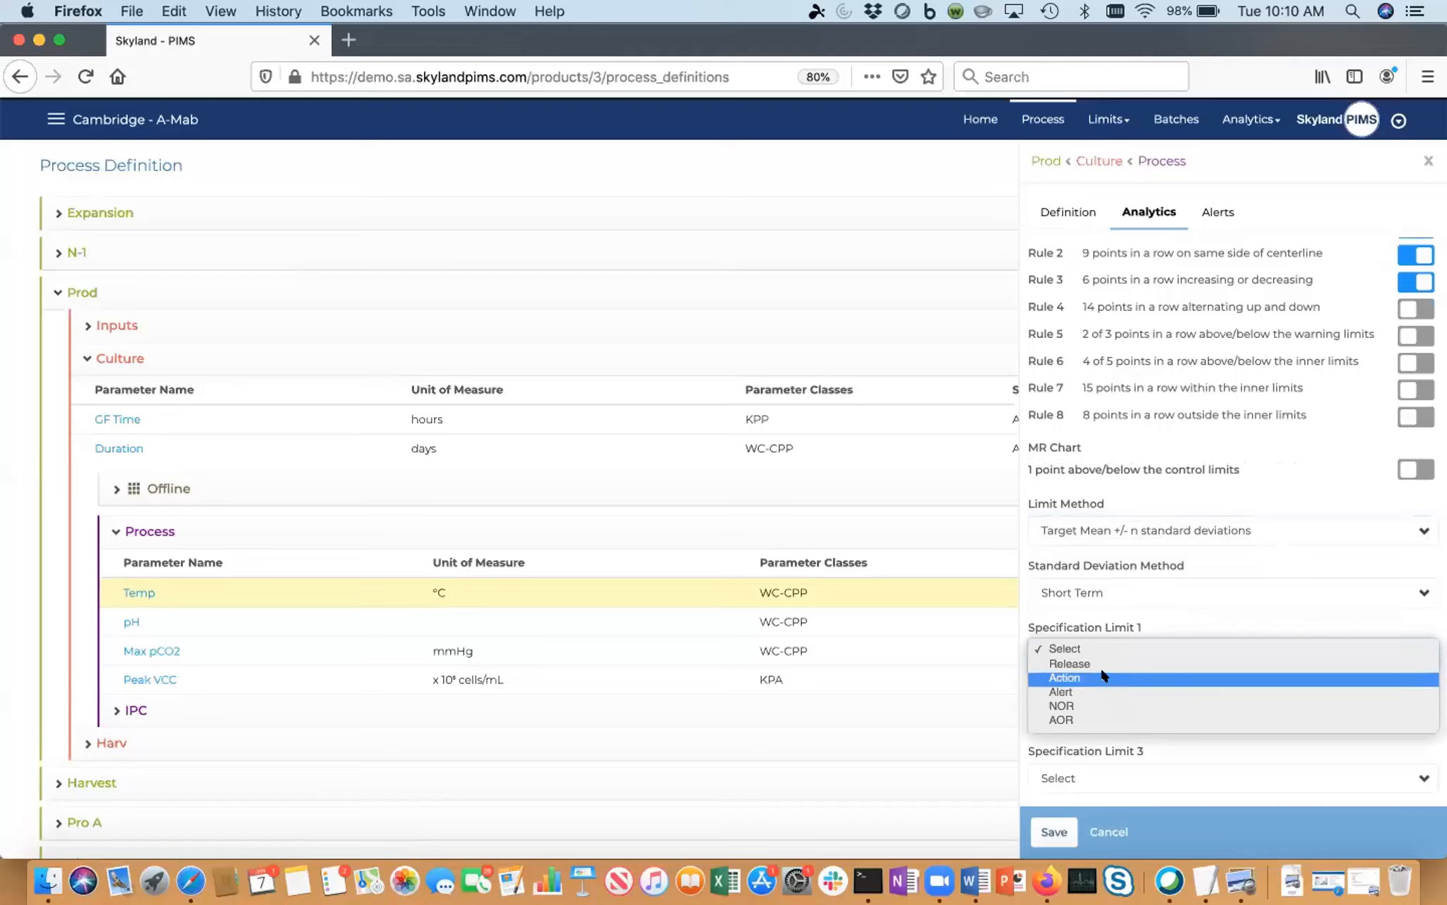
key("Escape")
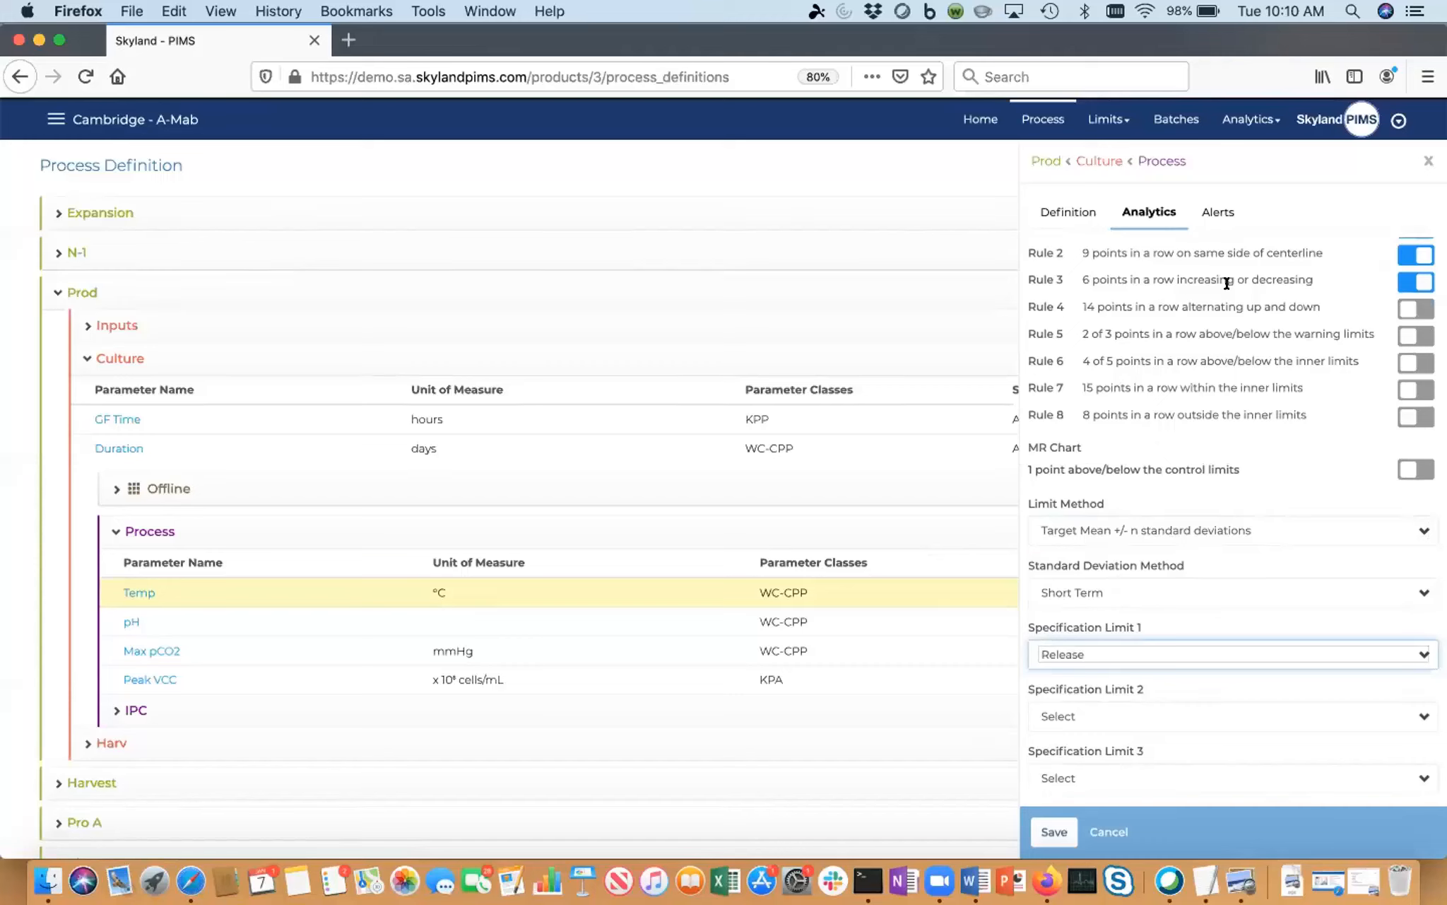
left_click(1217, 213)
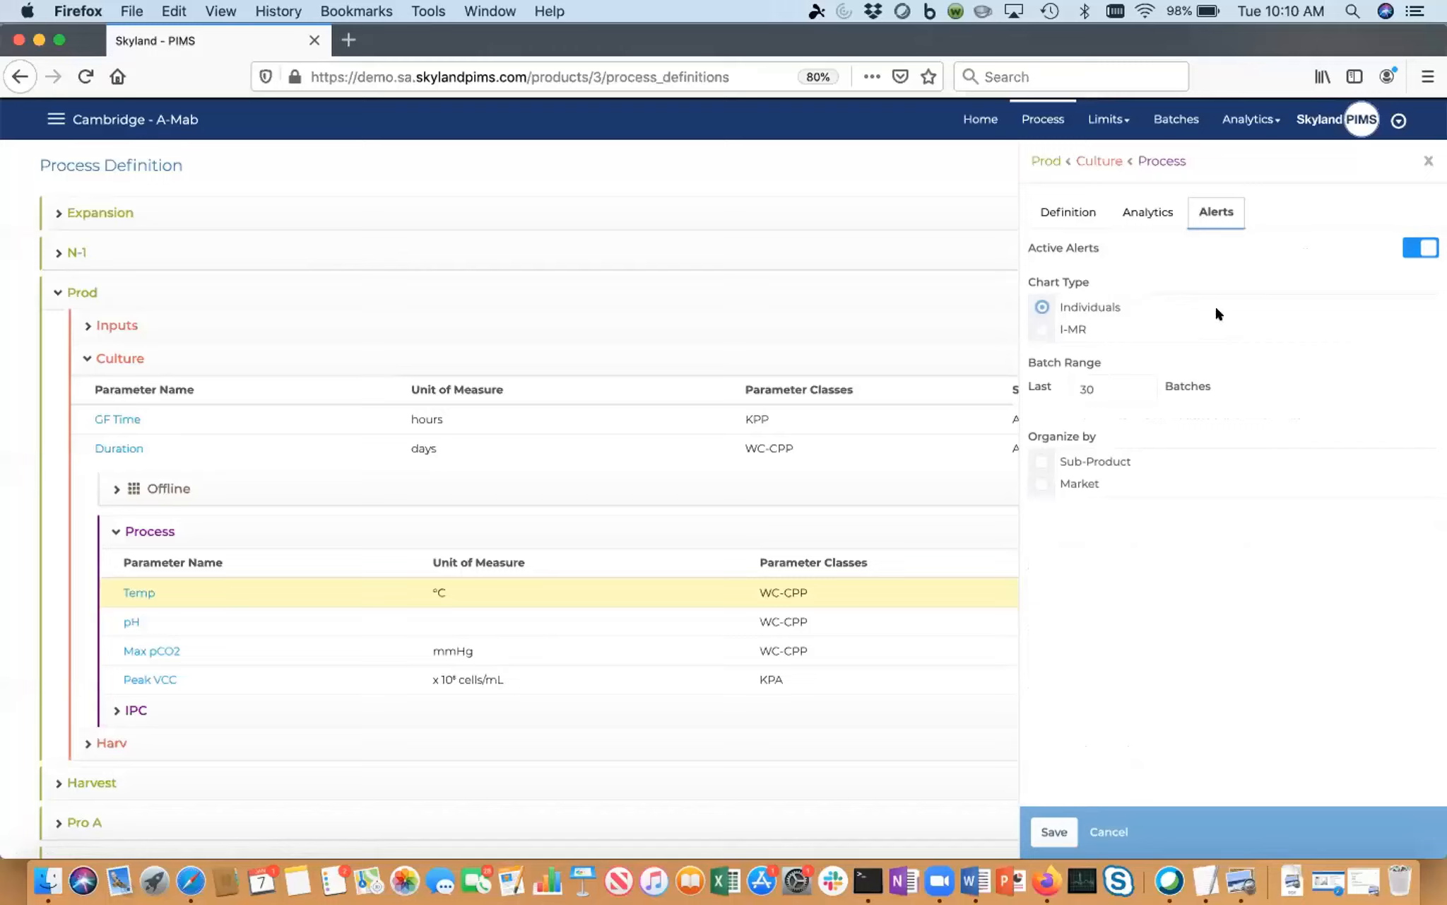
left_click(1106, 827)
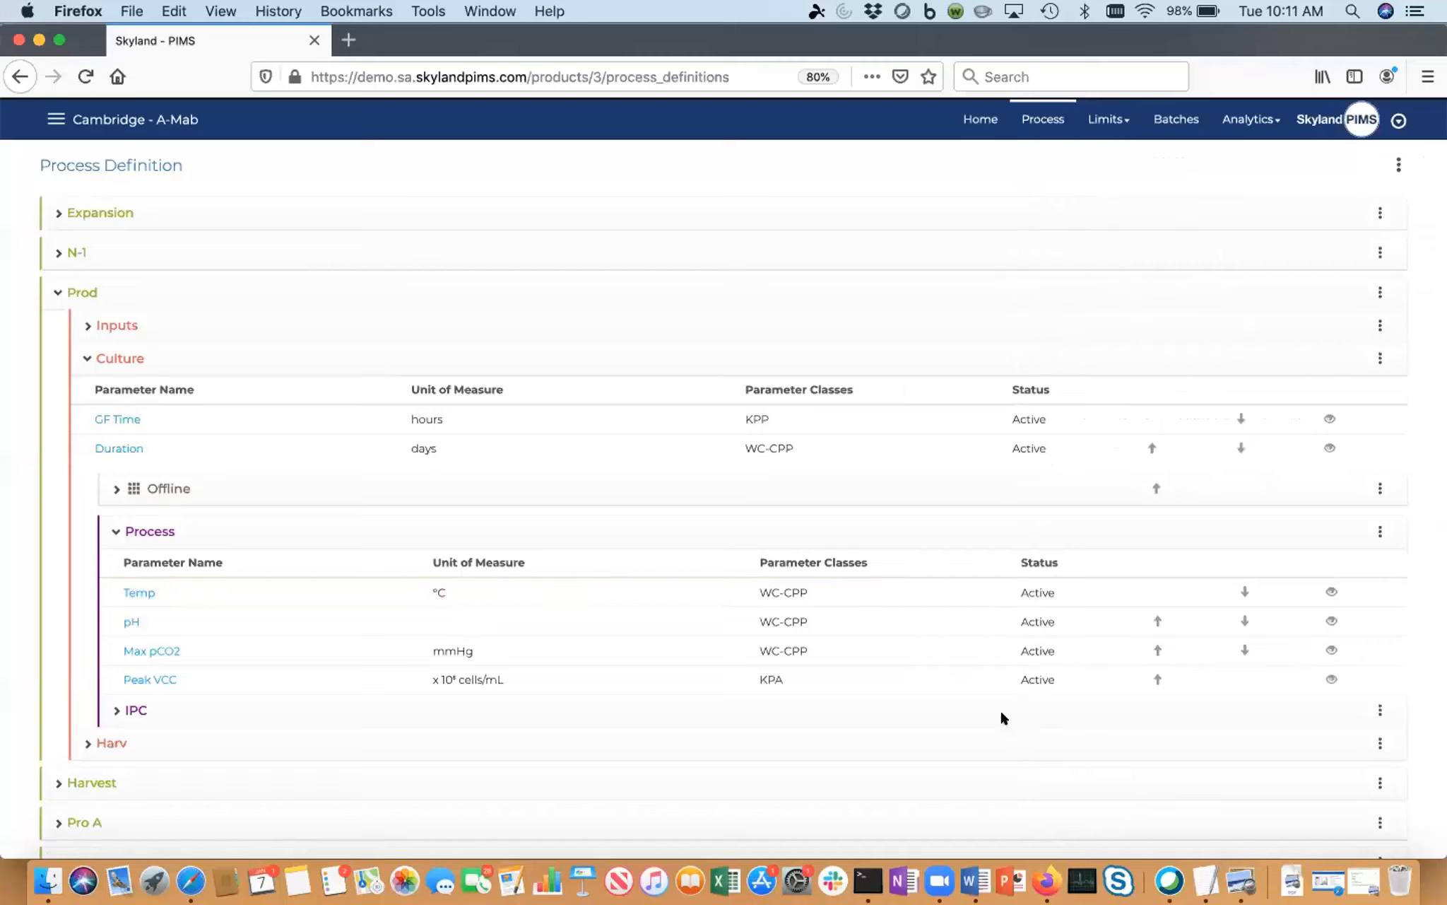
Step: Copy the UF/DF I unit operation and paste it at the end of the A-Mab process definition
left_click(53, 291)
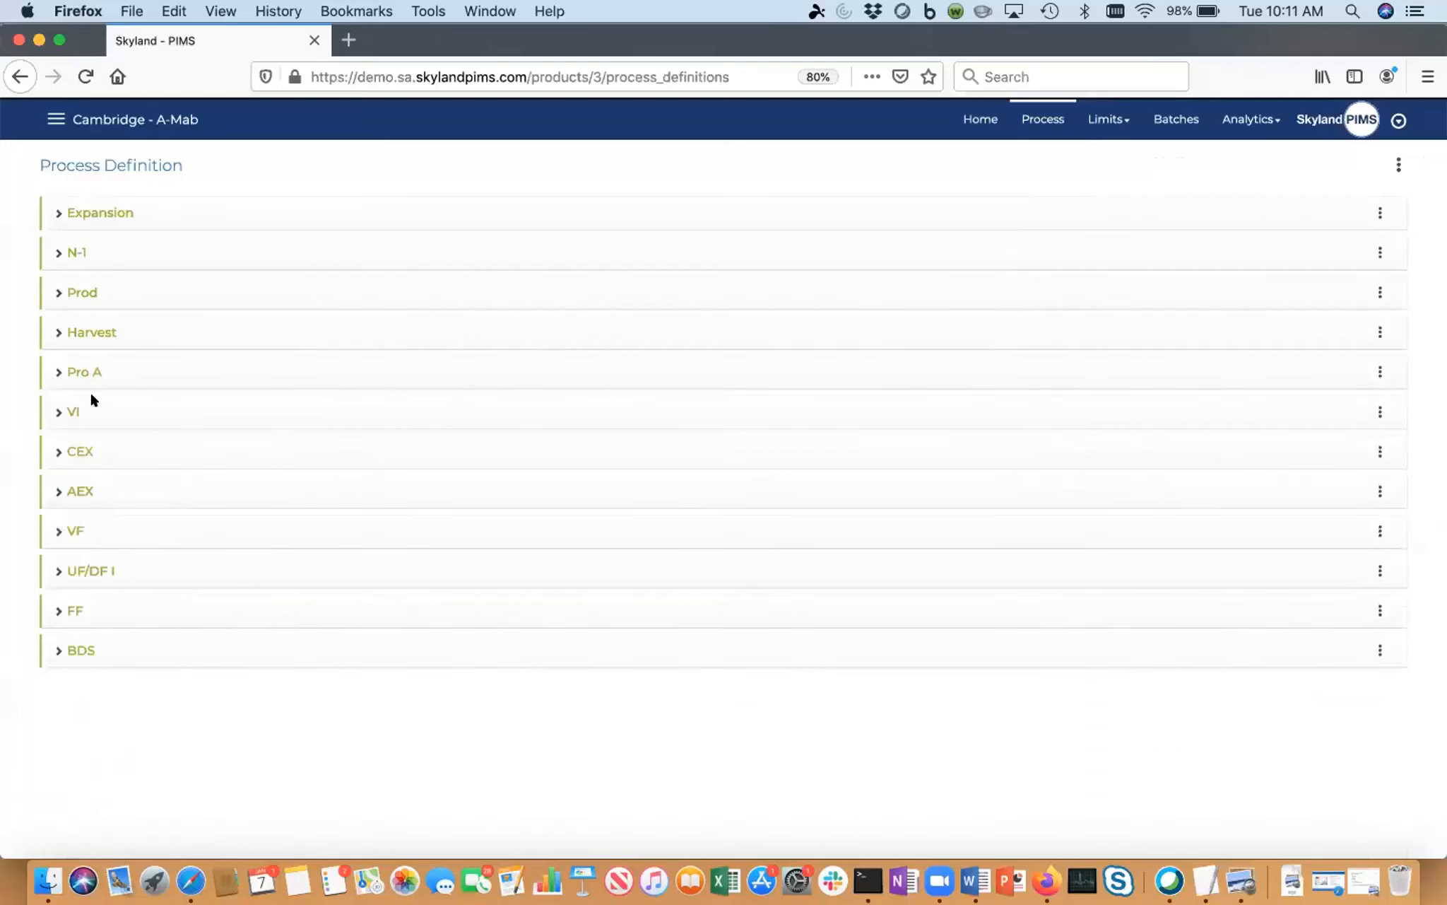
left_click(58, 571)
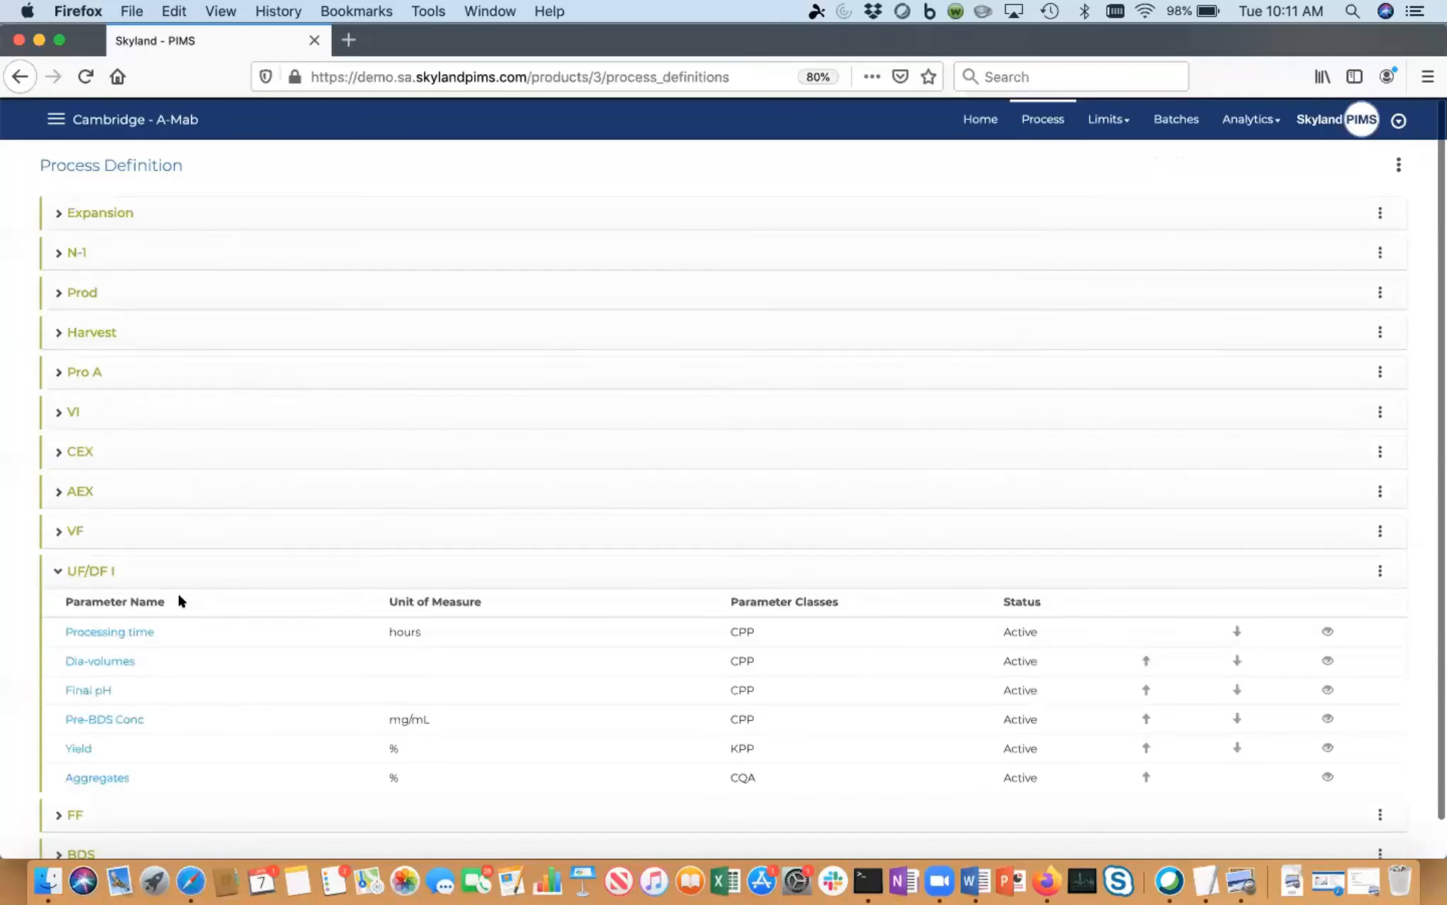
scroll(178, 593, "down", 1)
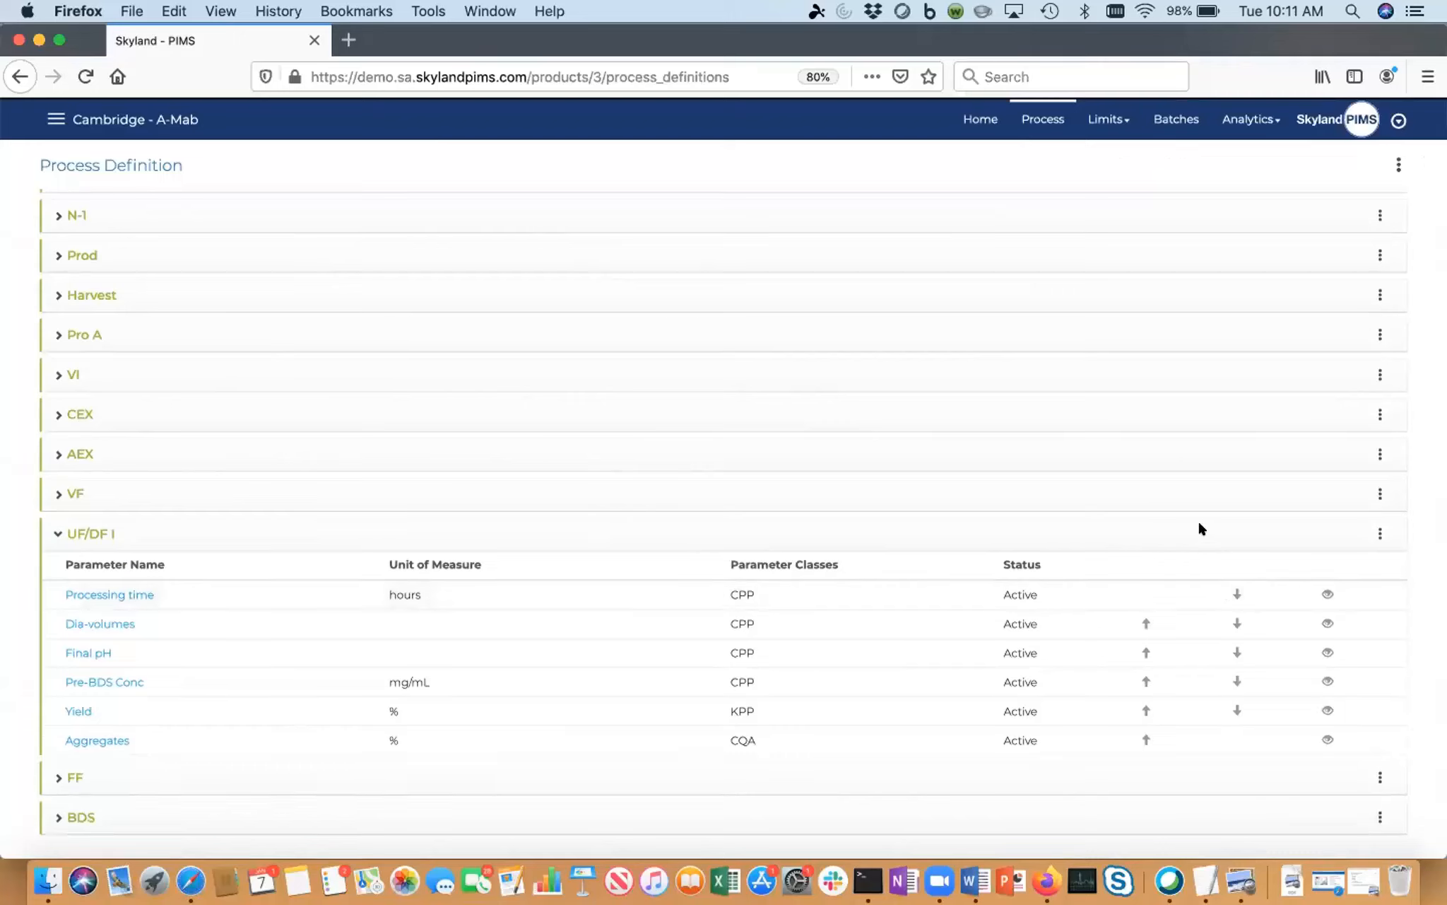
left_click(1382, 532)
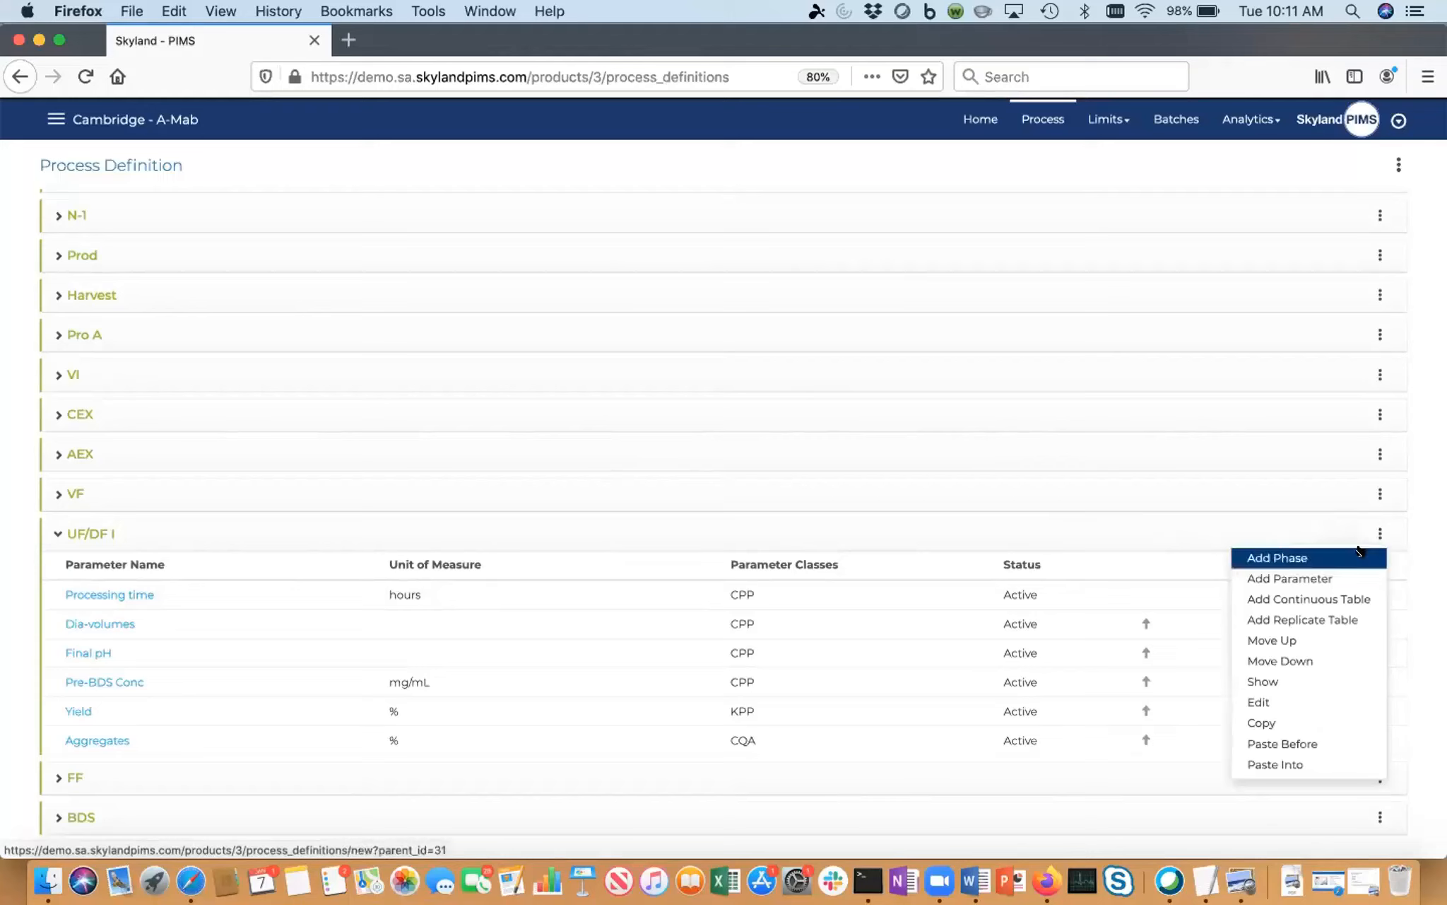
left_click(1283, 722)
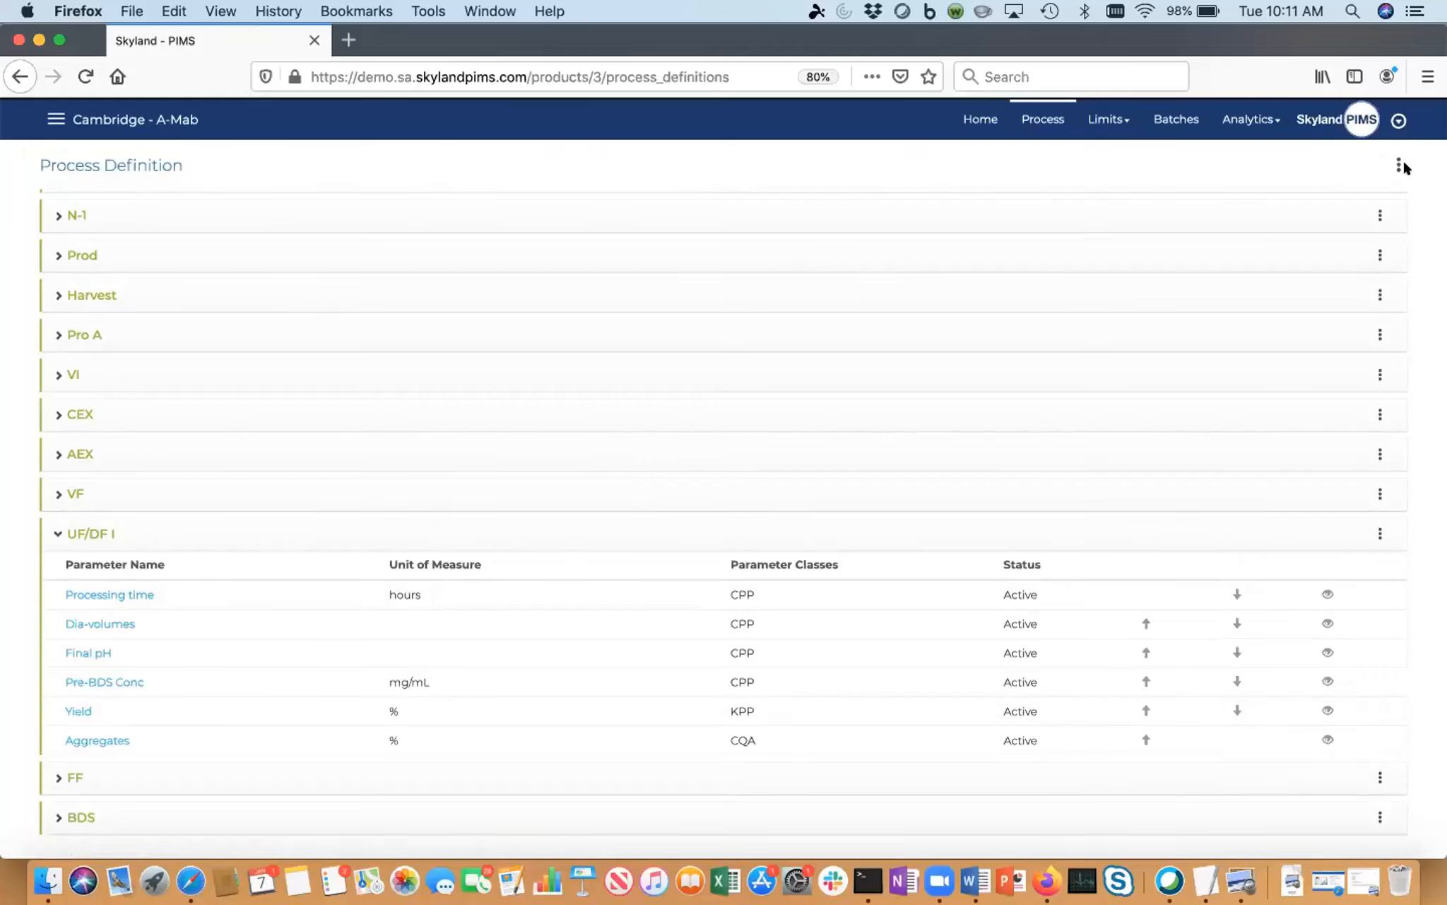
left_click(1399, 165)
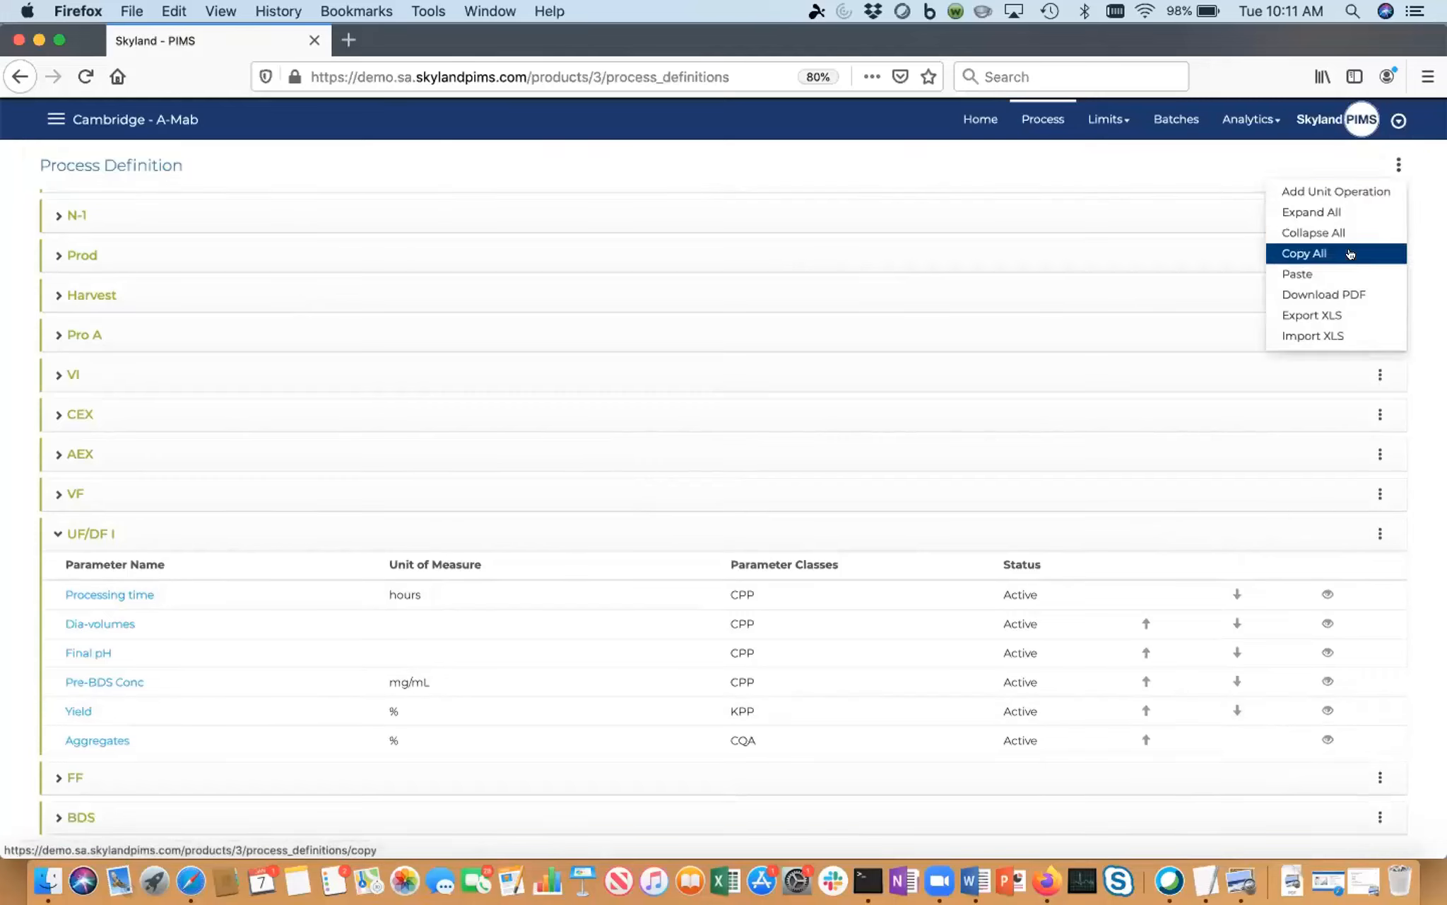
left_click(1347, 274)
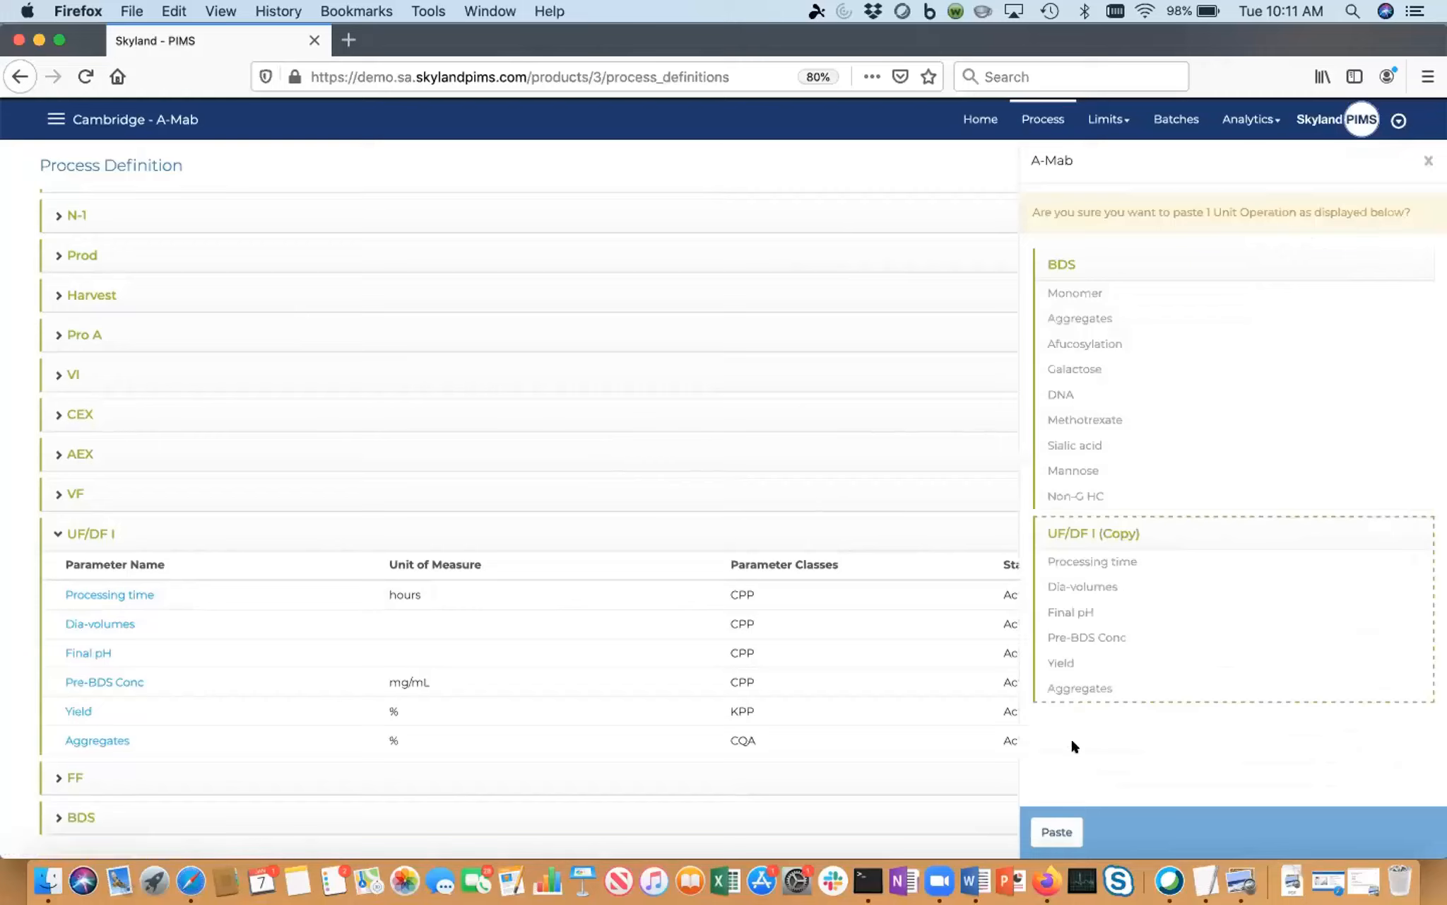
left_click(1056, 831)
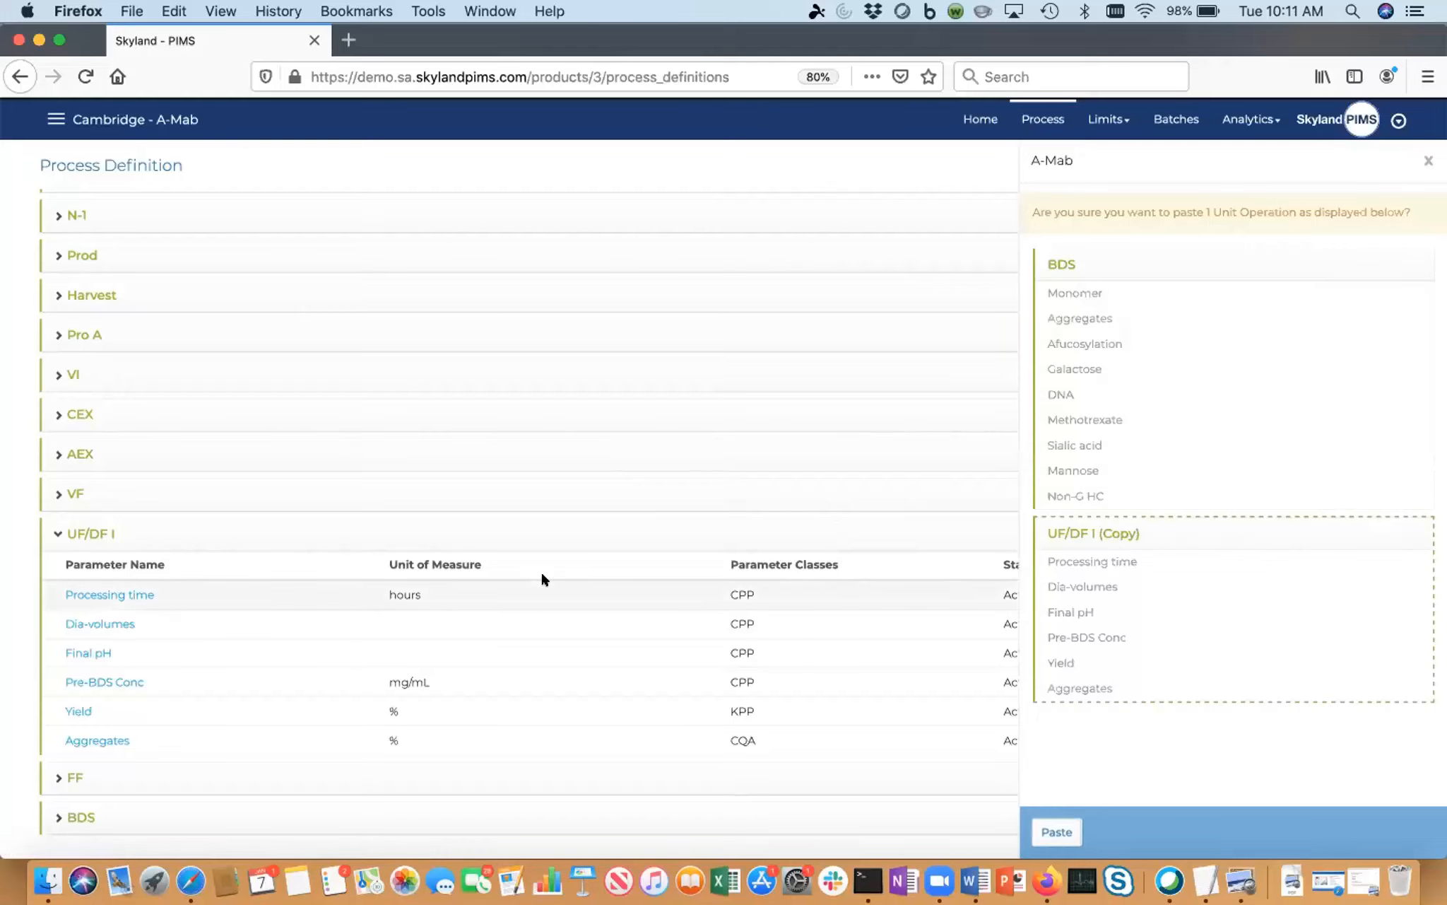
Step: Expand the pasted UF/DF I (Copy) unit operation and check the query alias of its Dia-volumes parameter
scroll(283, 636, "down", 1)
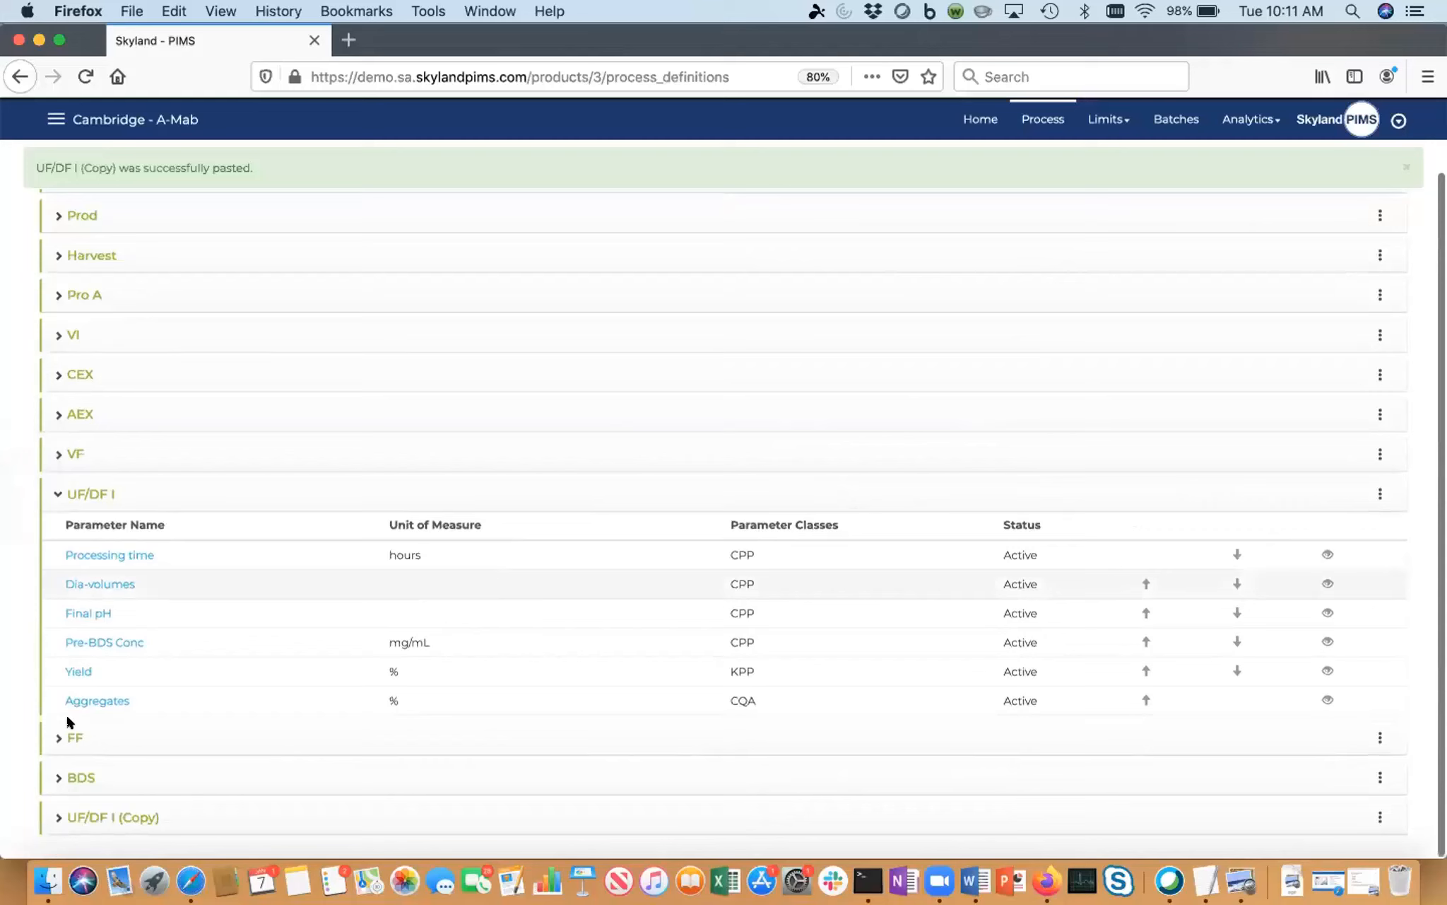
left_click(51, 818)
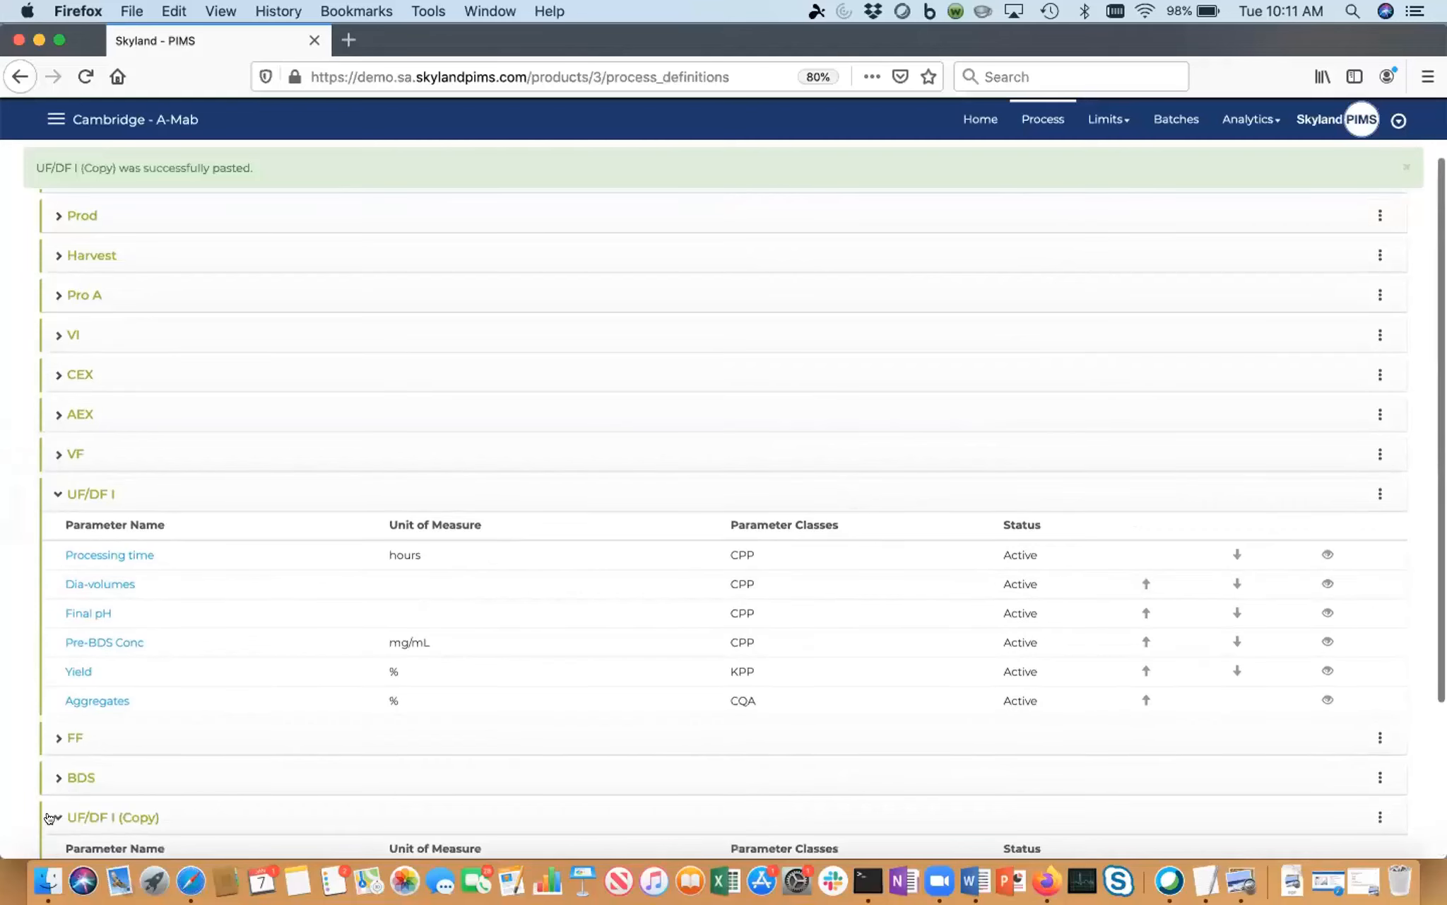
scroll(234, 675, "down", 5)
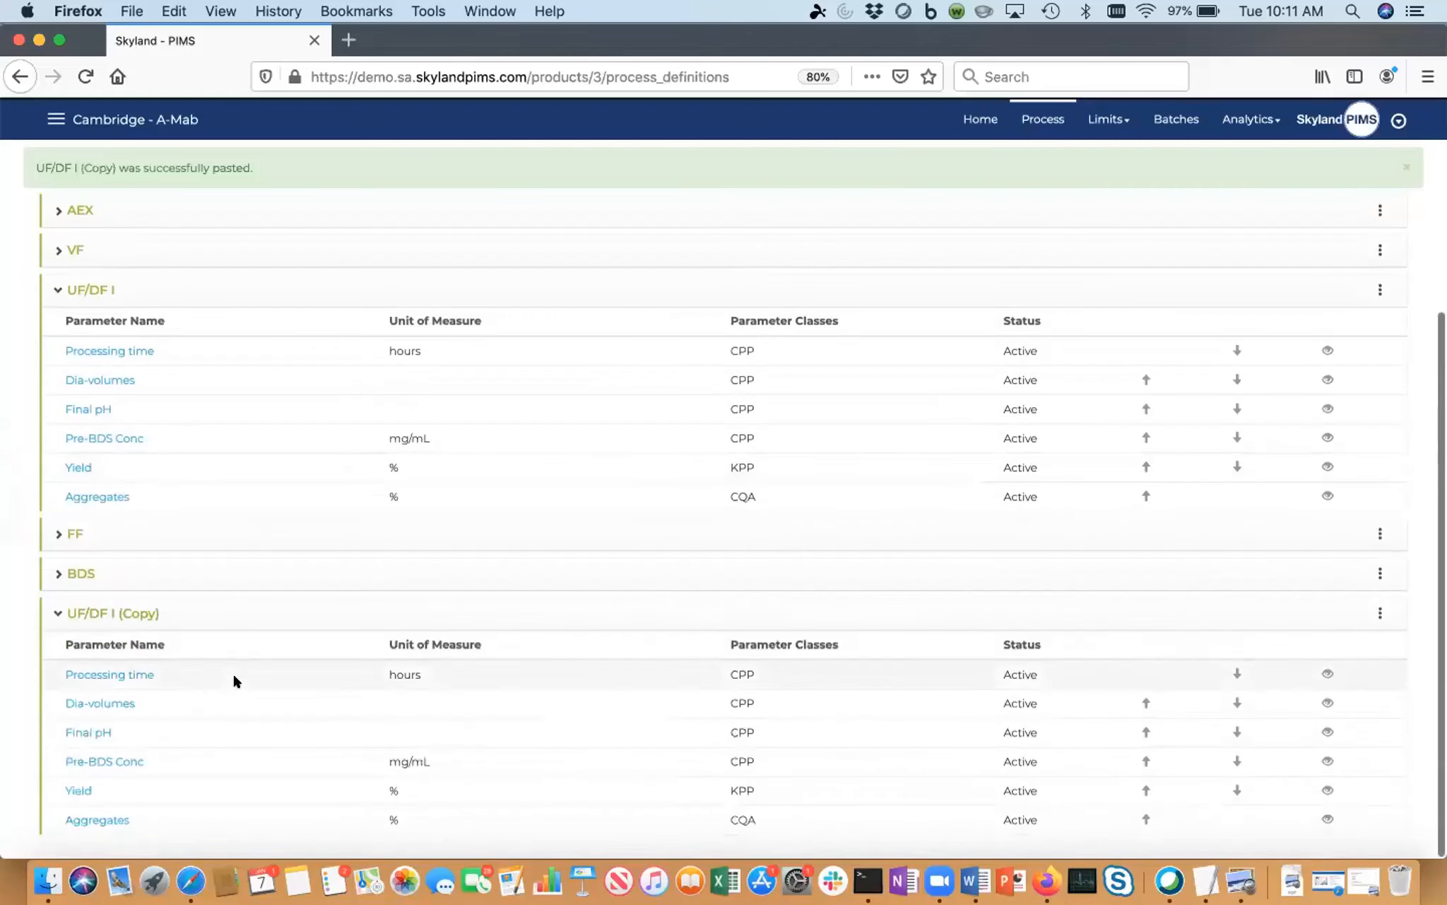
left_click(94, 702)
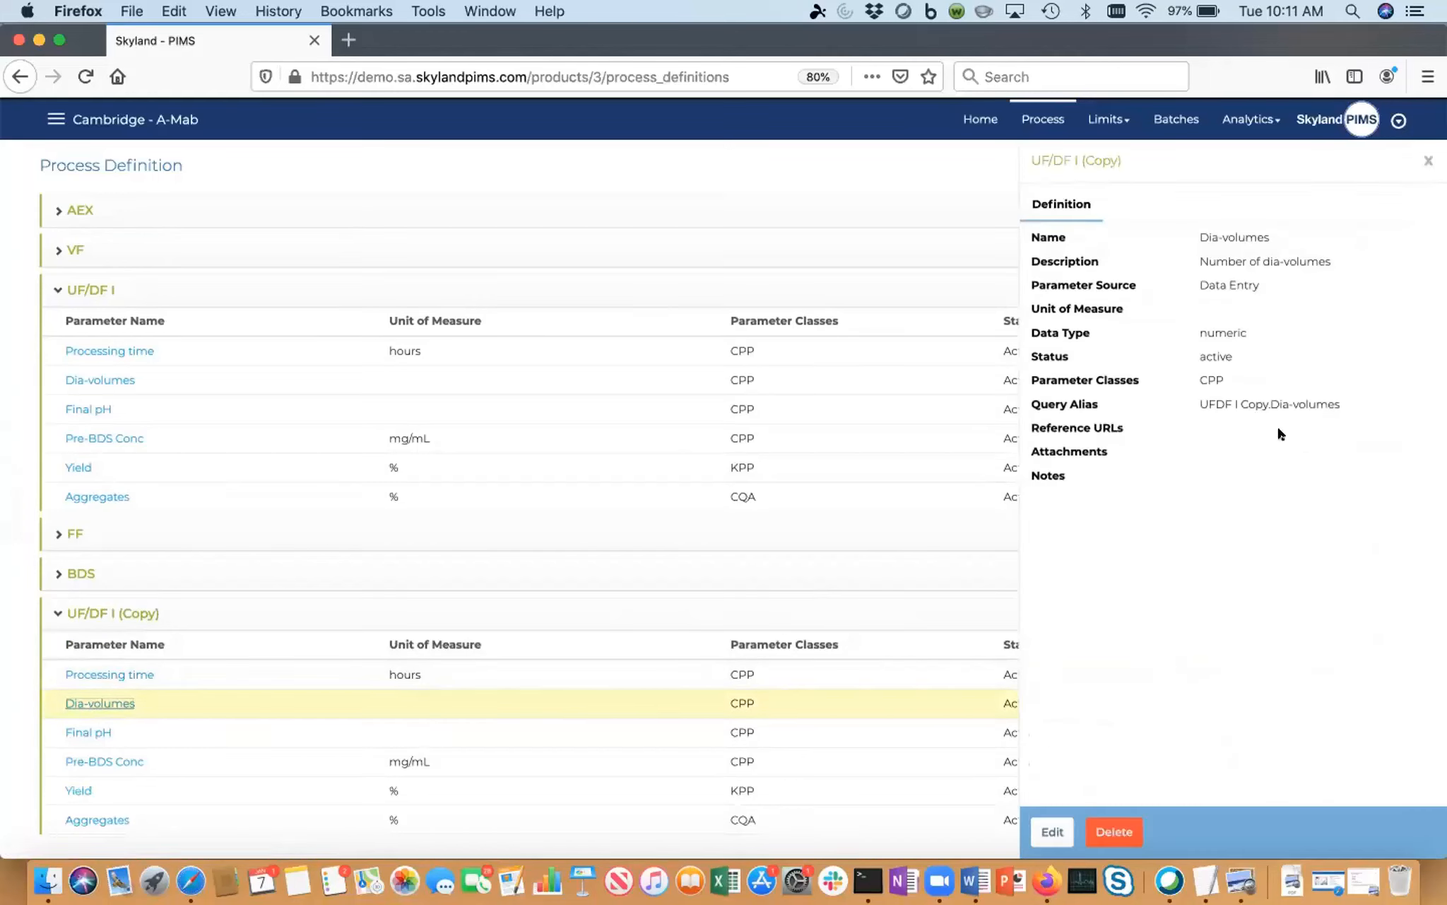
left_click(1428, 161)
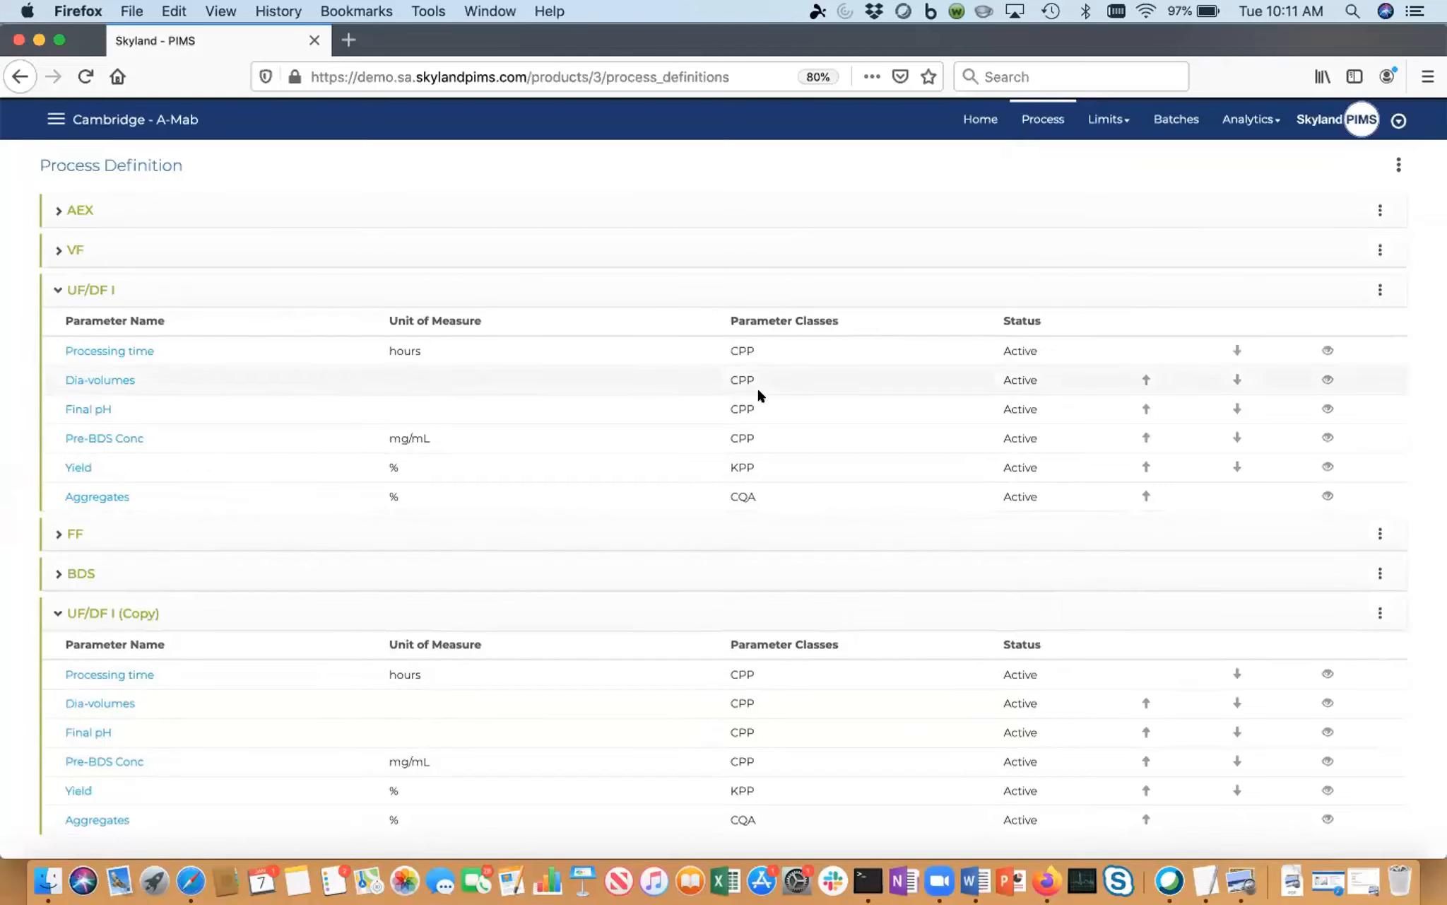
Step: Rename the UF/DF I (Copy) unit operation to UF/DF II and reset the query aliases of its parameters
left_click(1378, 613)
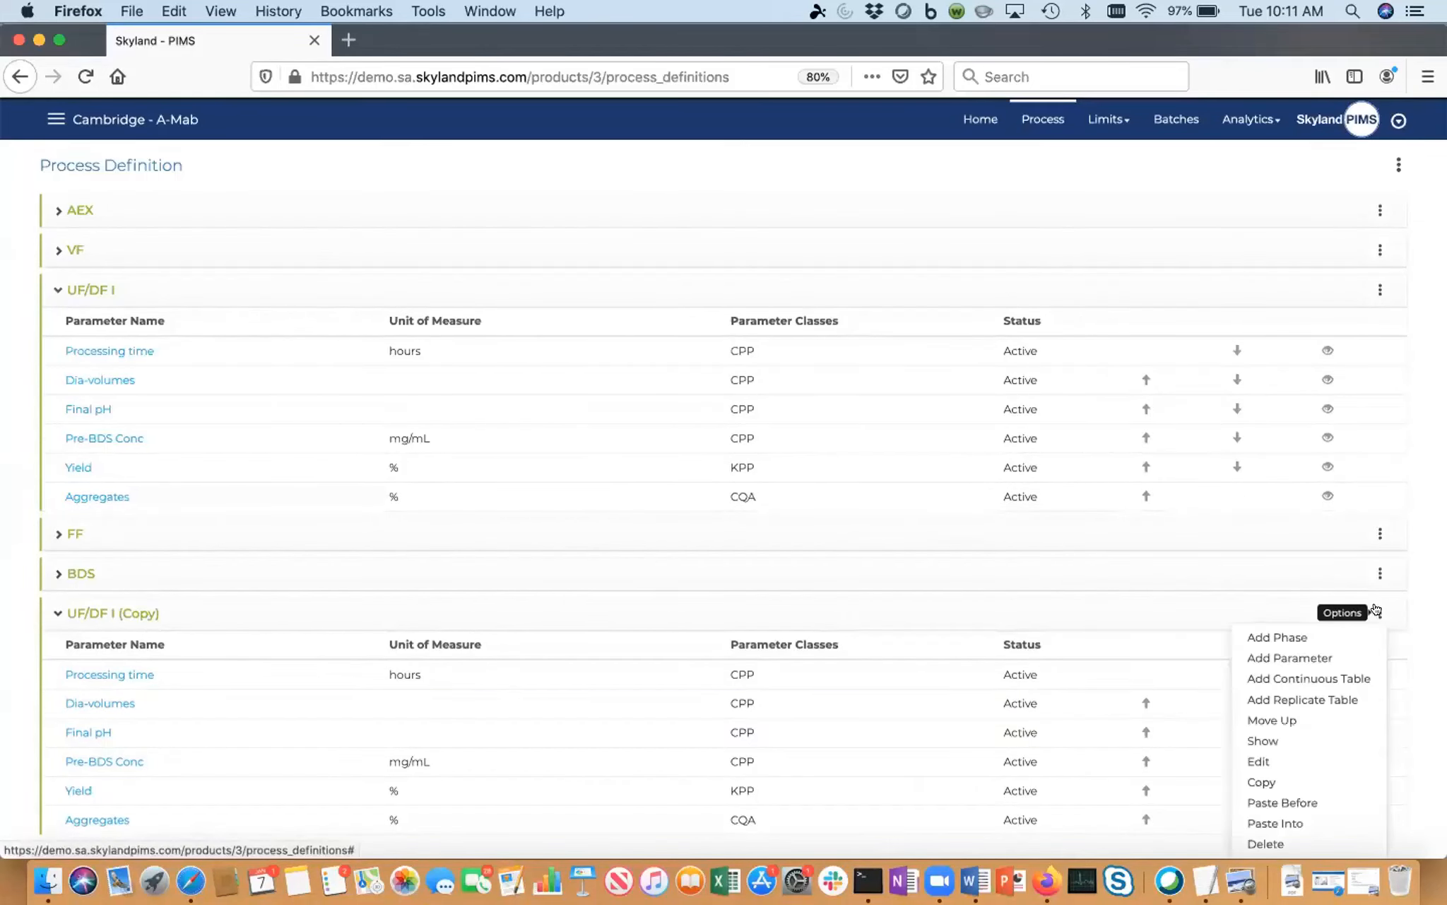
left_click(1285, 761)
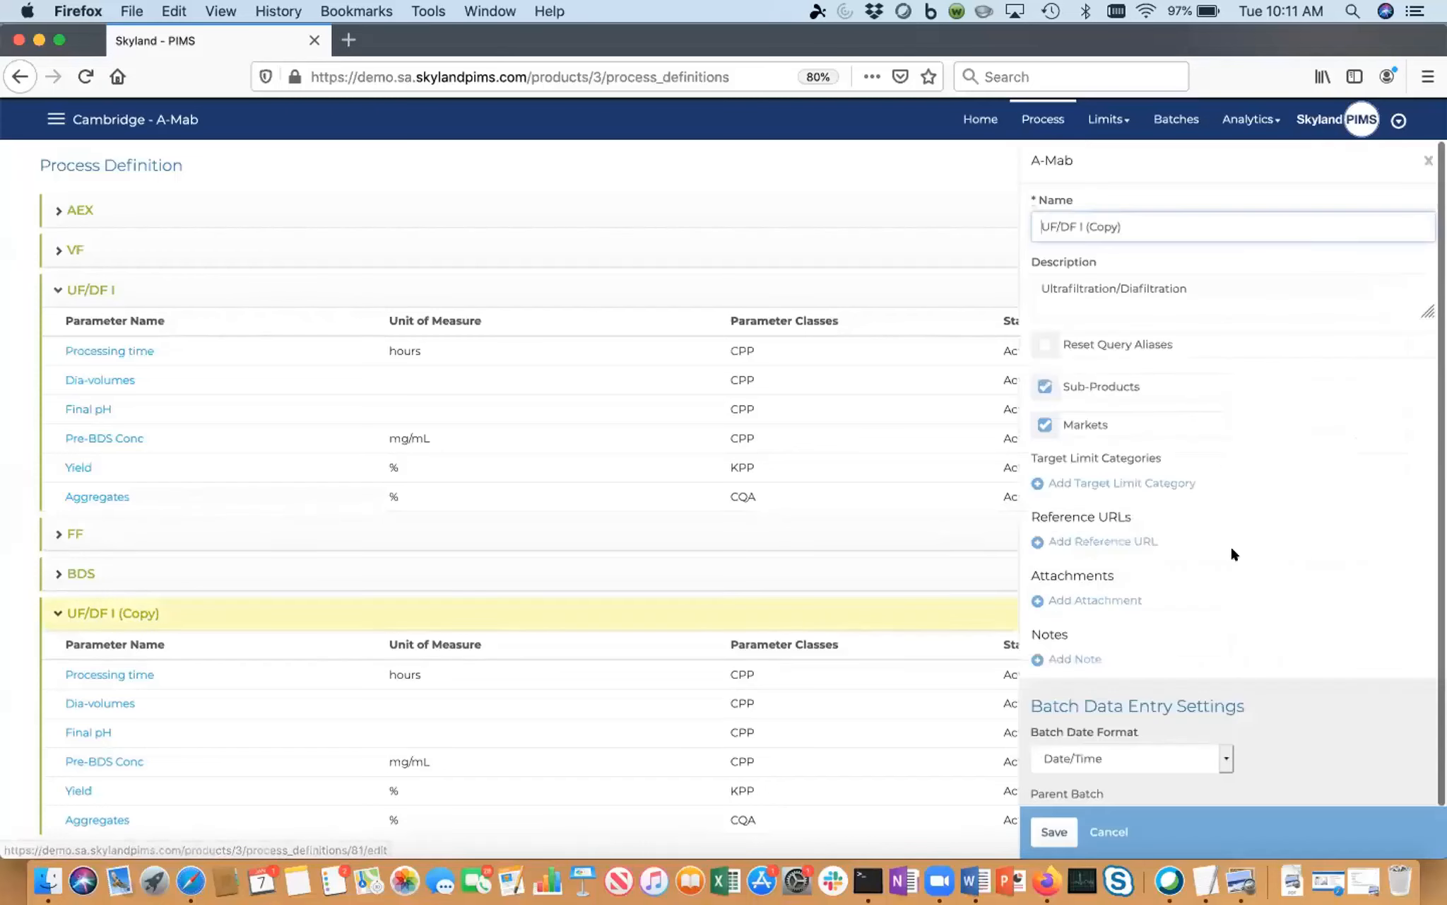
left_click(1044, 346)
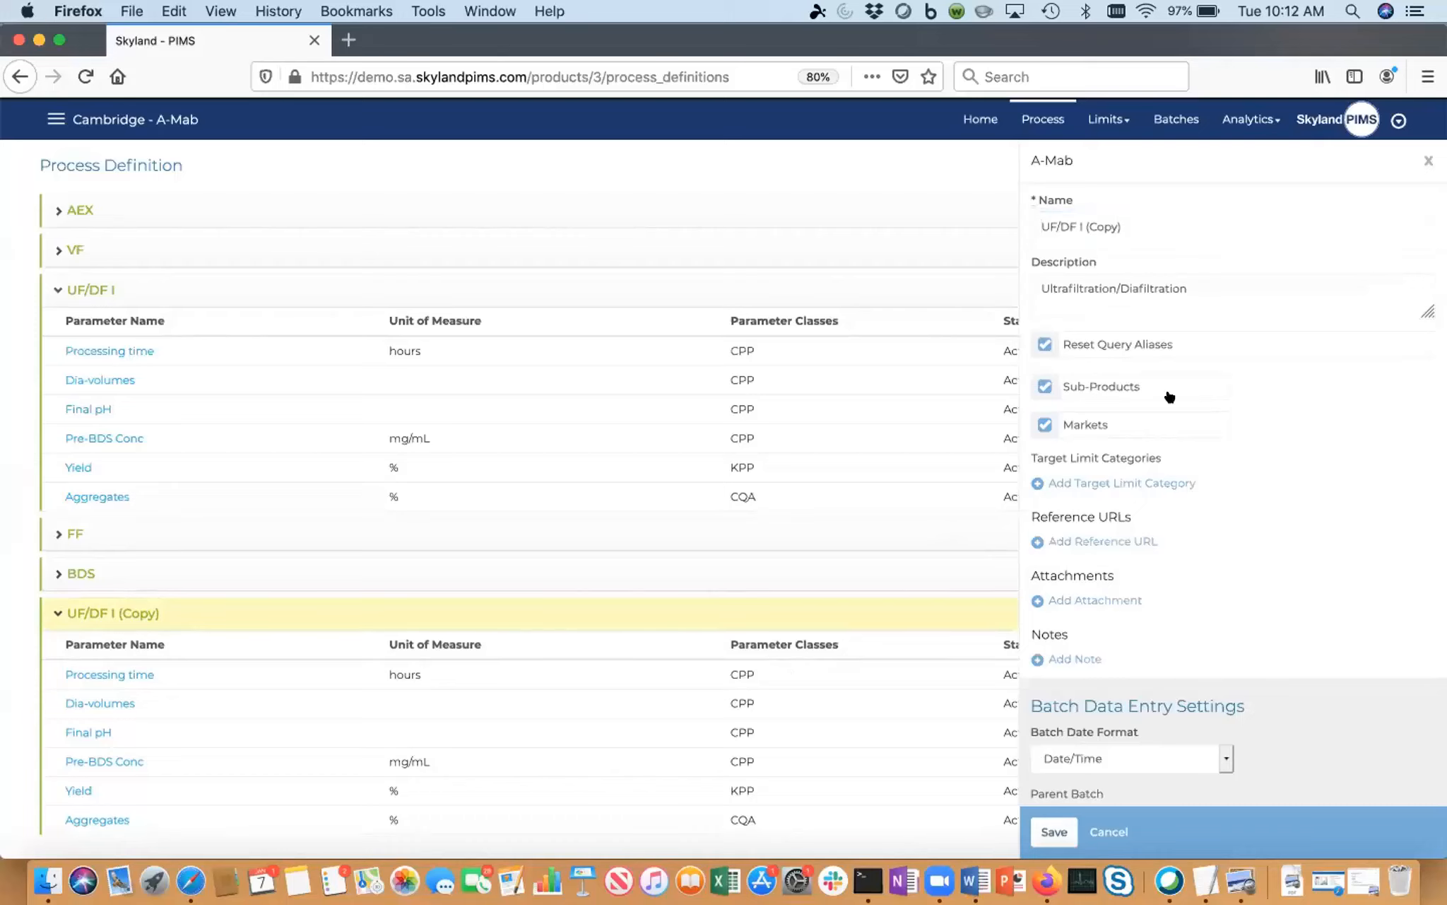
left_click(1148, 223)
key("BackSpace")
key("BackSpace")
key("BackSpace")
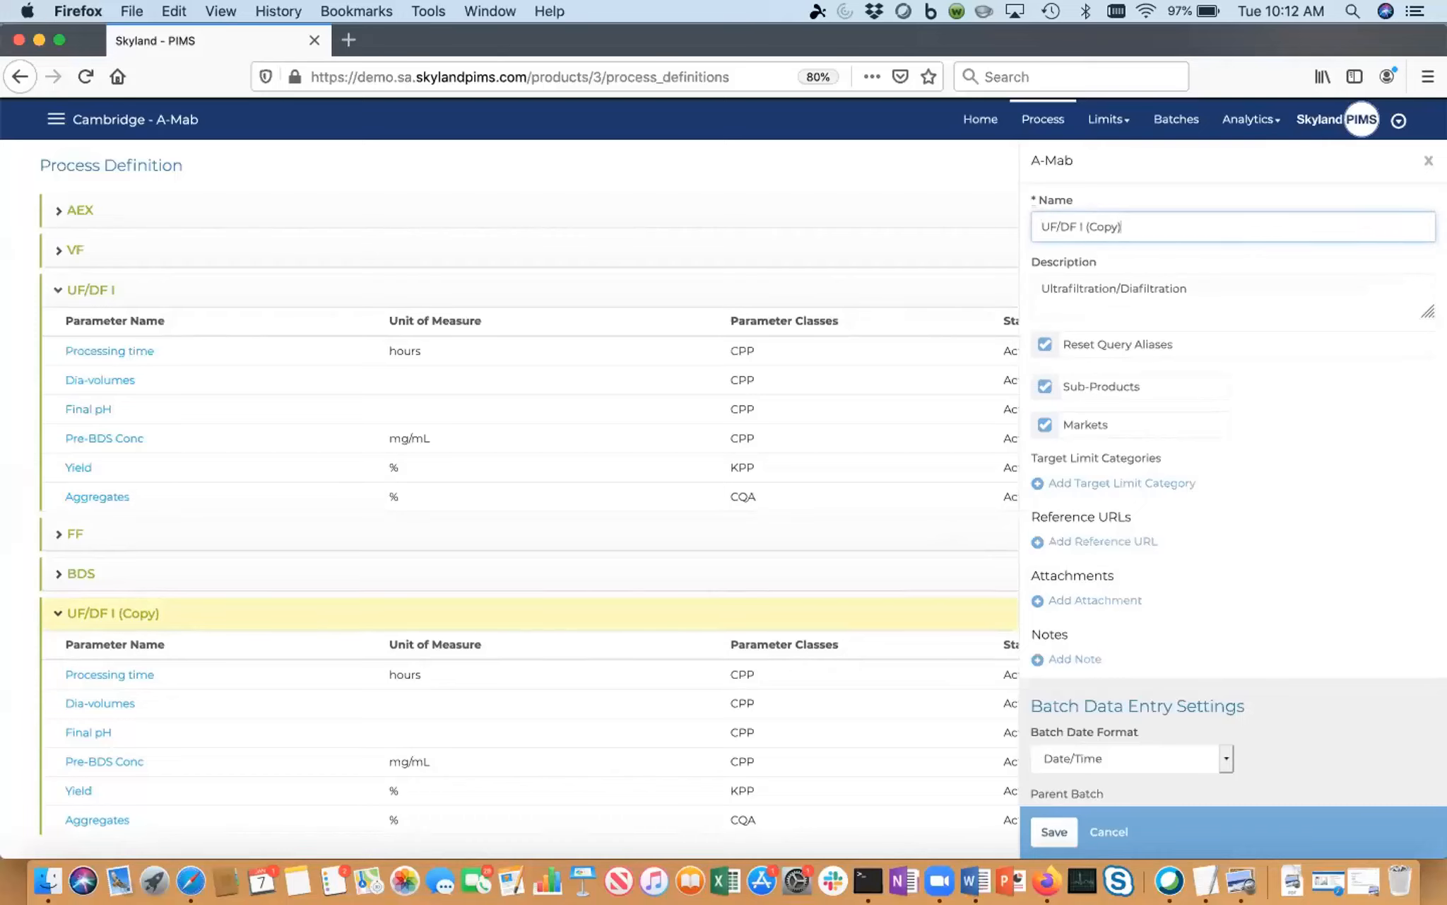
key("BackSpace")
key("BackSpace")
key("BackSpace")
left_click(1053, 830)
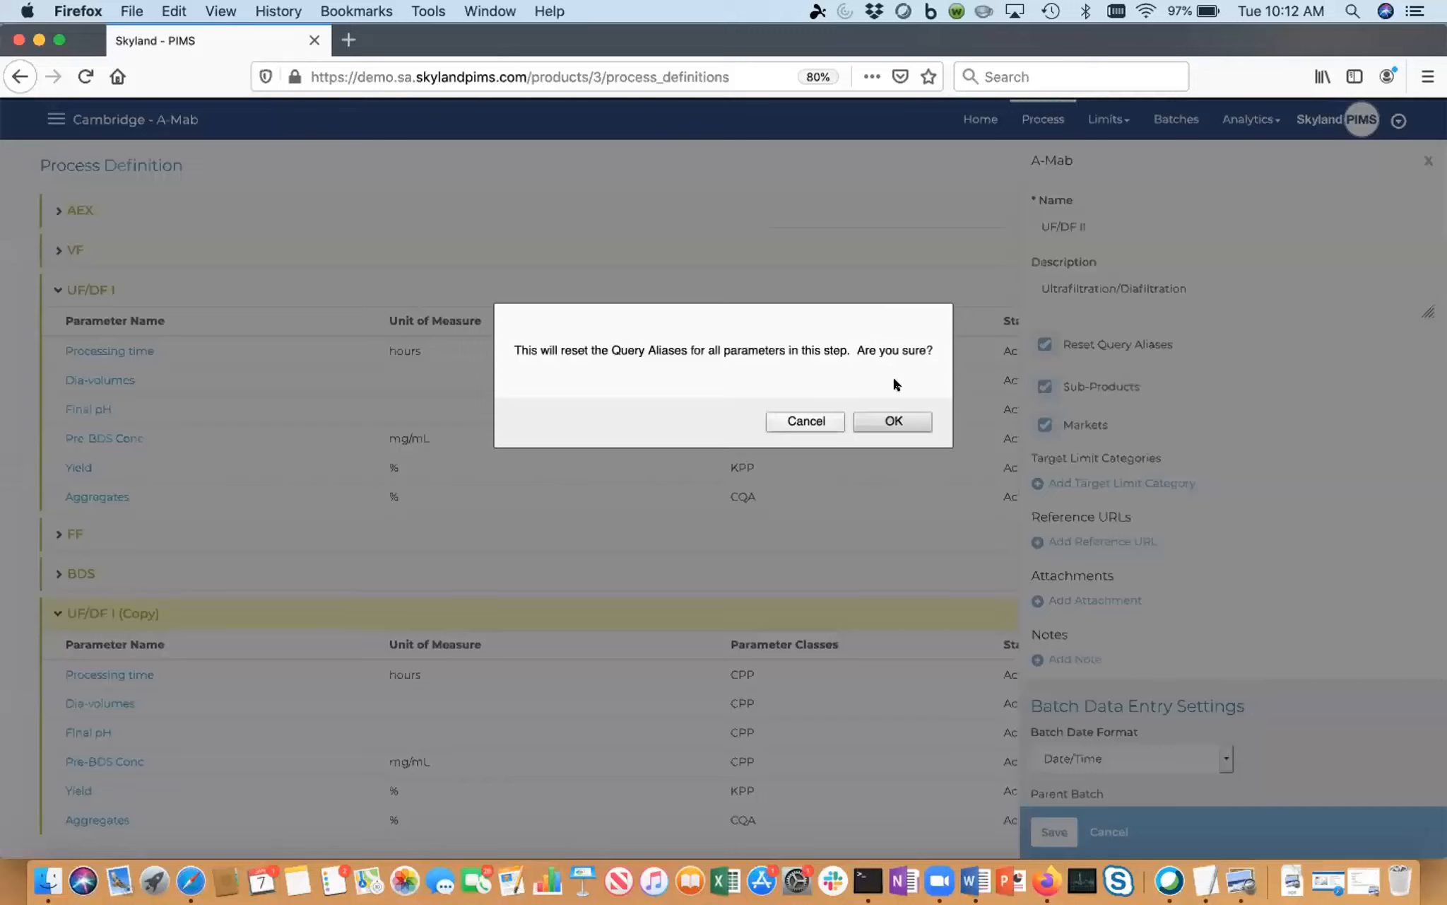
left_click(902, 422)
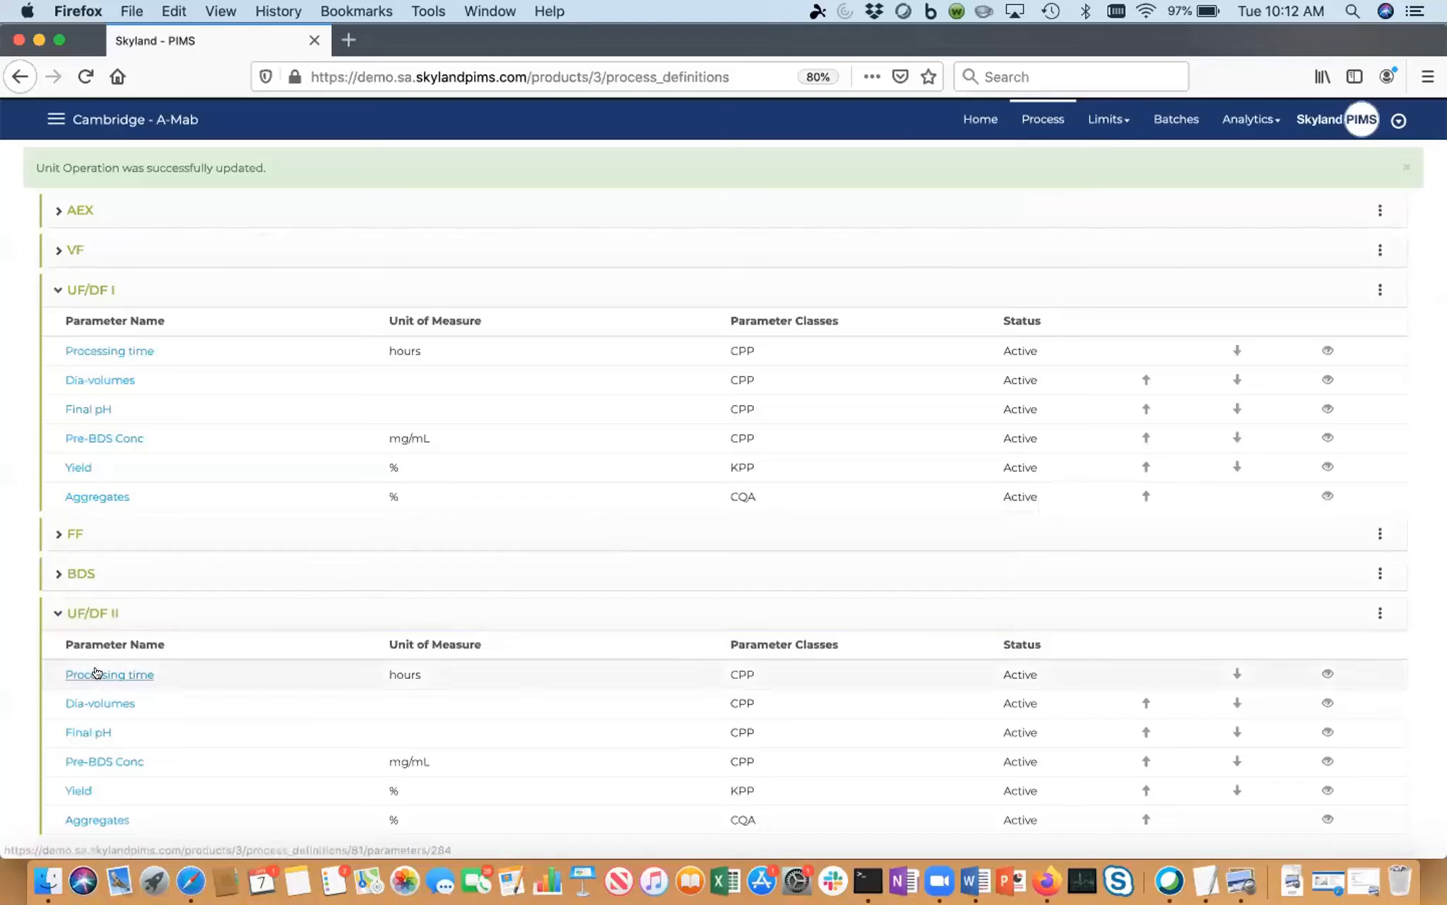
Step: Check the query alias of the Dia-volumes parameter in UF/DF II
left_click(99, 703)
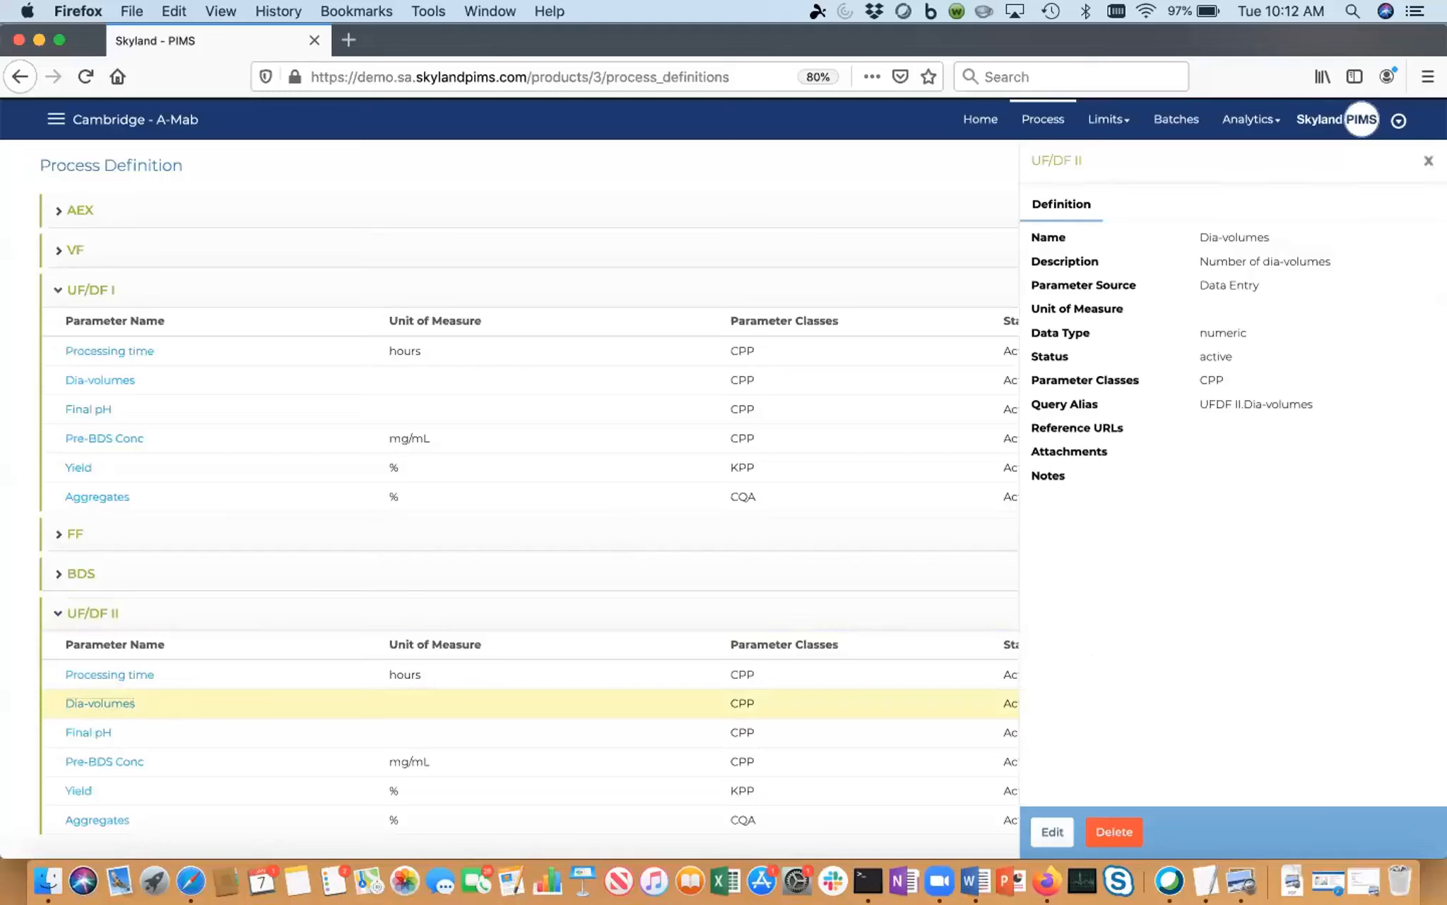
left_click(1428, 160)
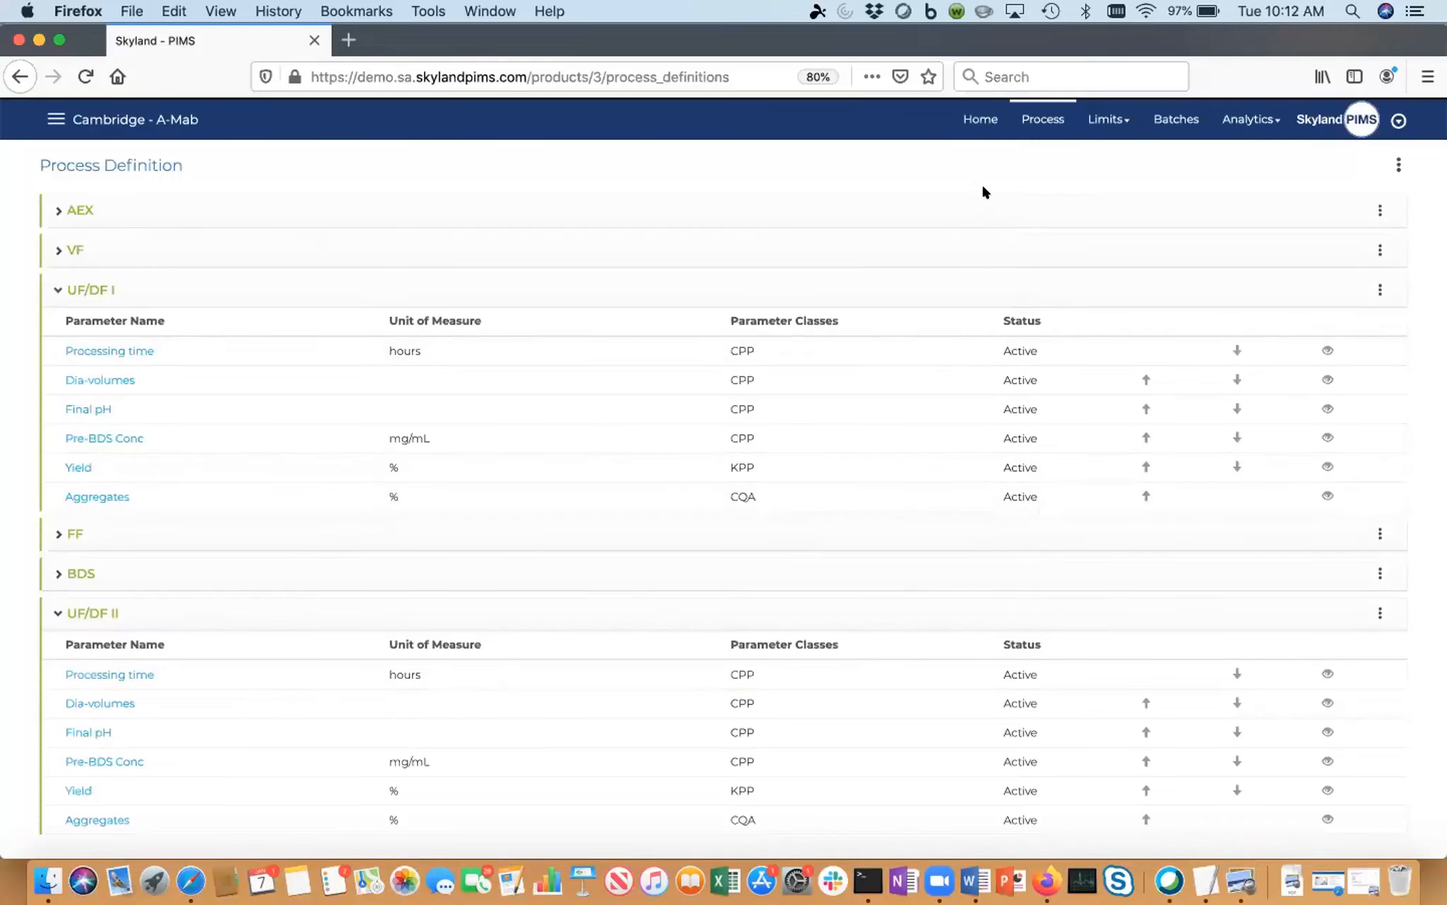
Step: Enable both specifications and run rules email alerts for the Prod unit operation of Cambridge A-Mab in My Alerts on the home page
left_click(978, 117)
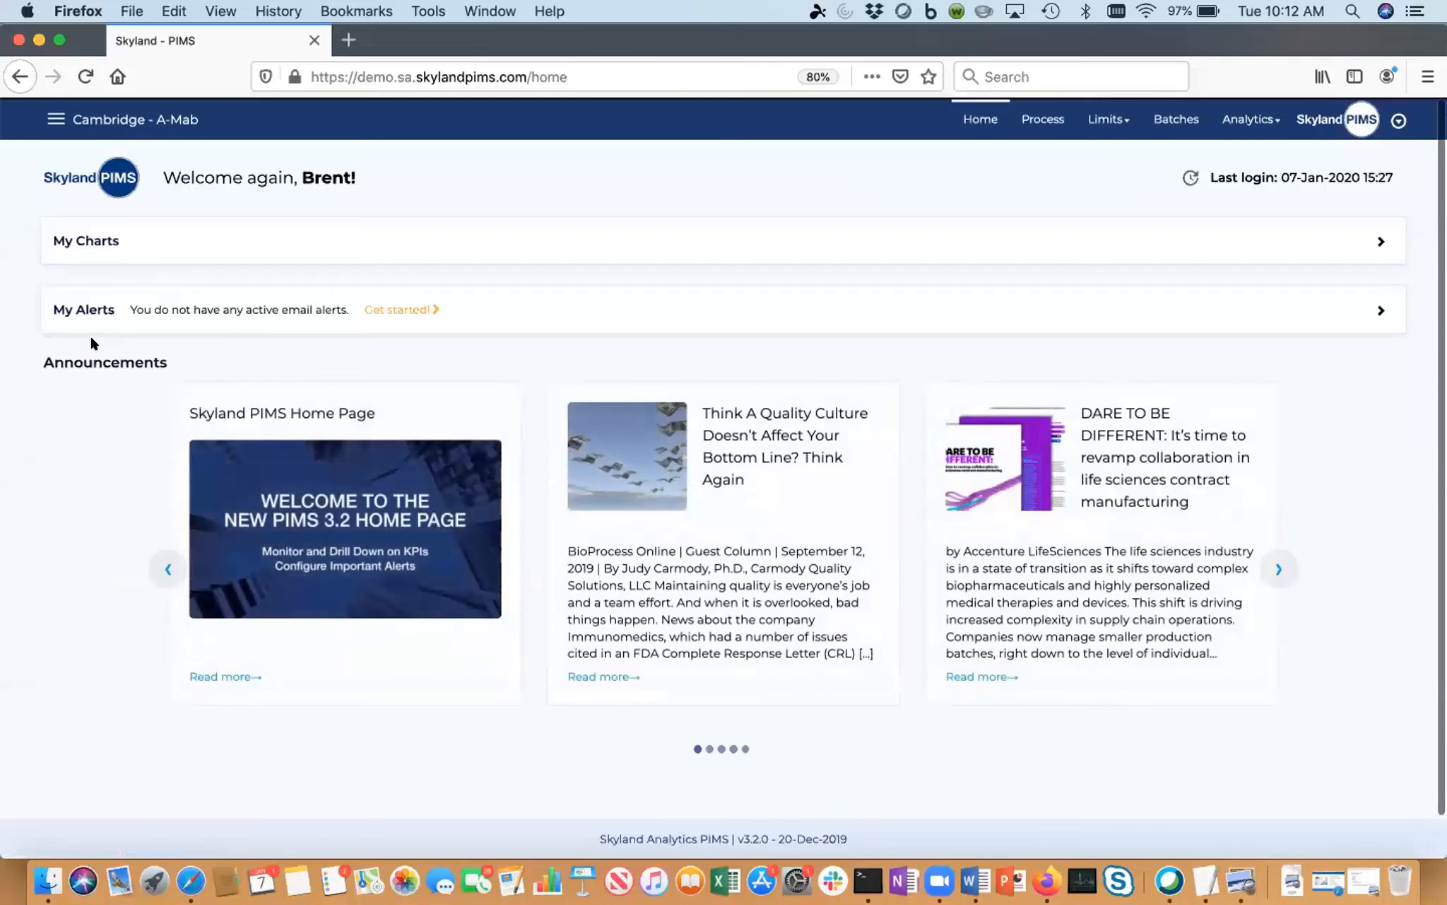
left_click(390, 311)
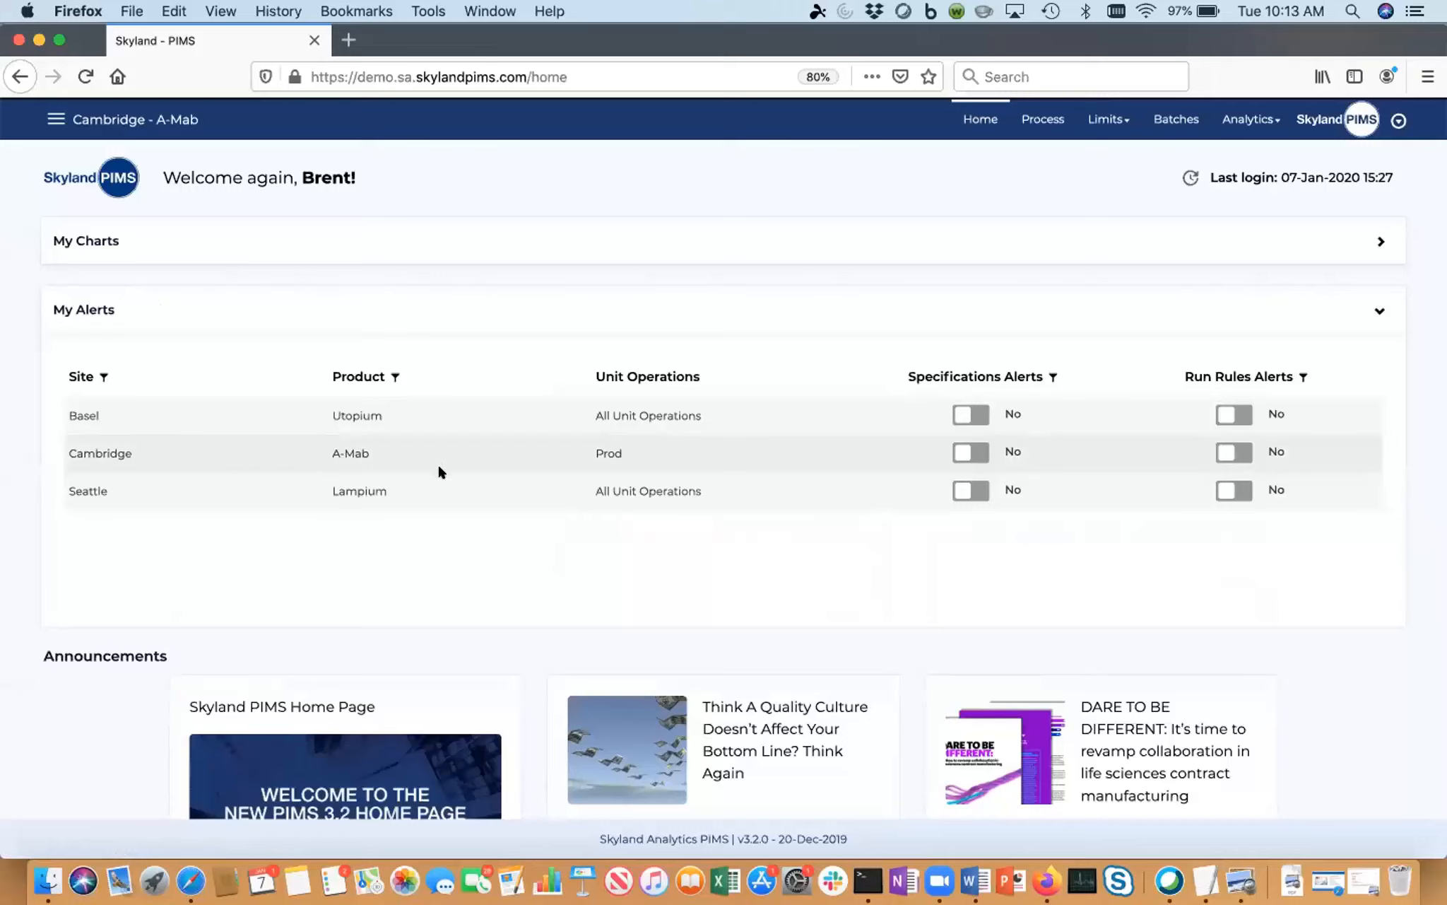
left_click(612, 445)
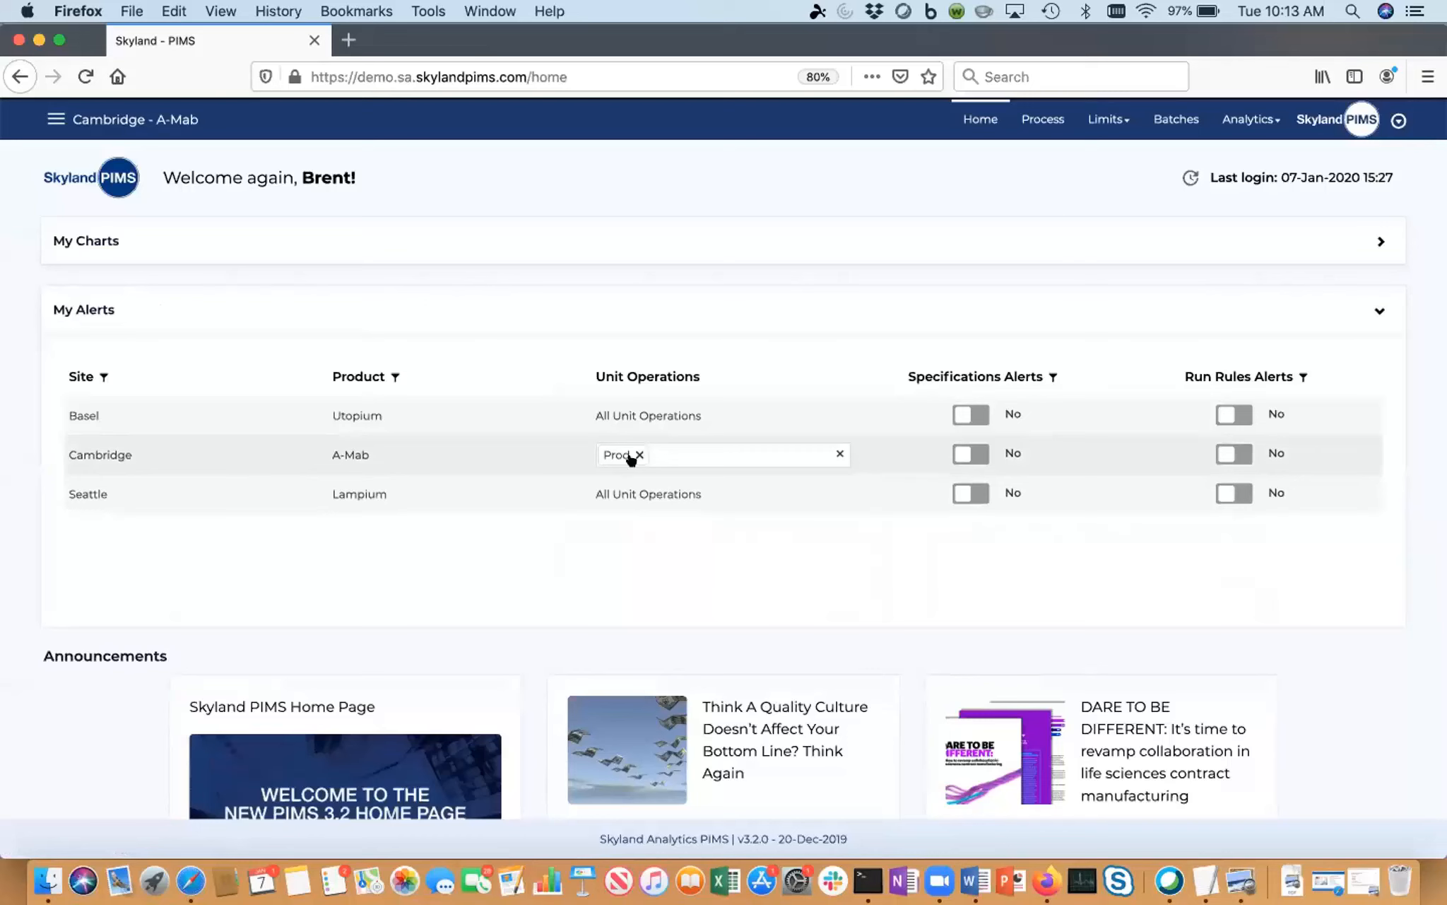
left_click(702, 453)
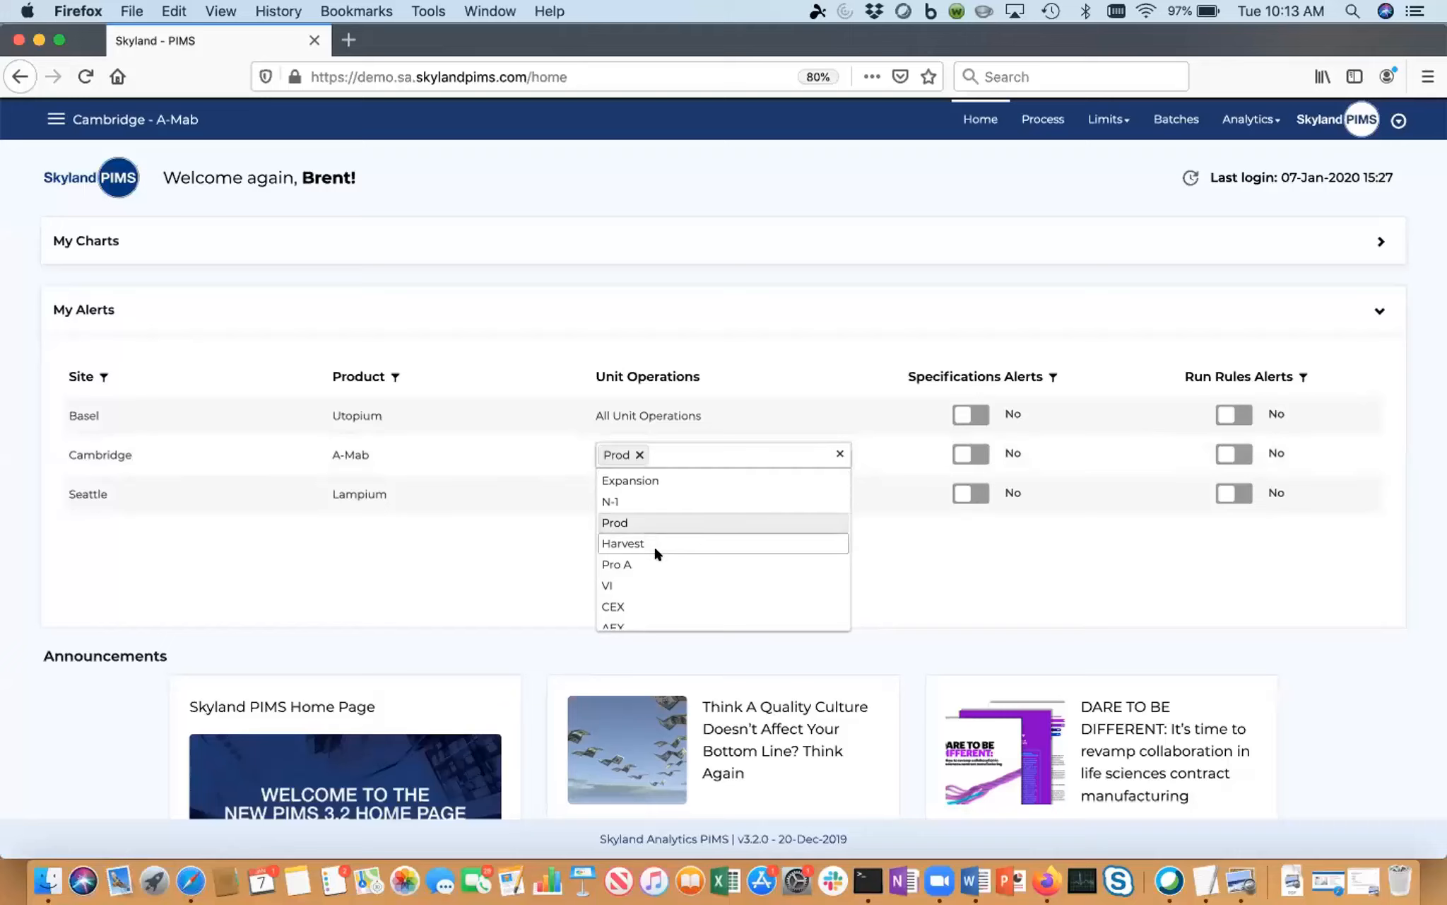
left_click(911, 573)
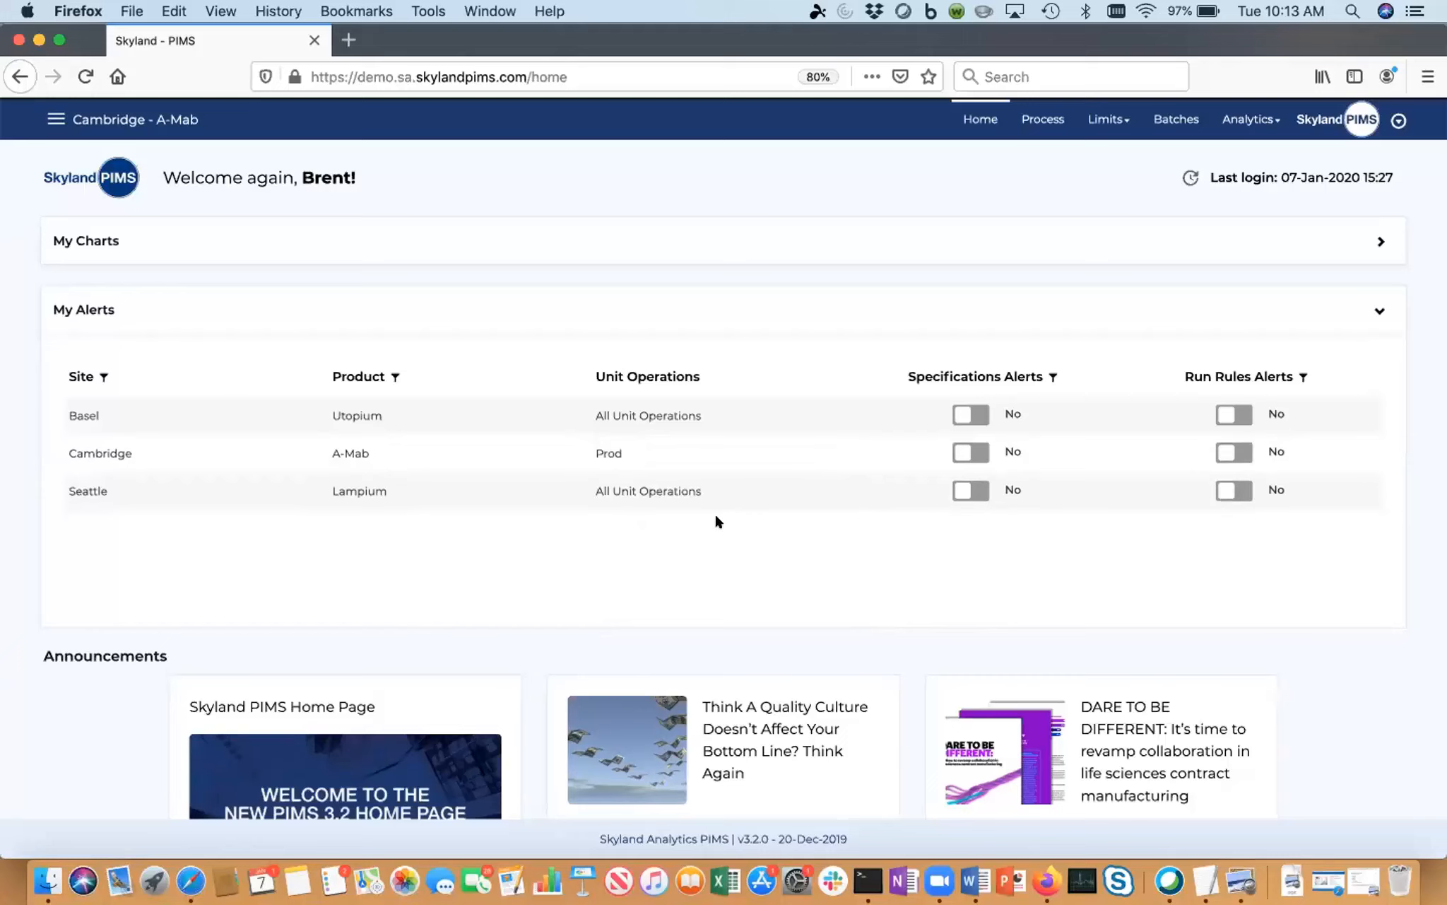
left_click(964, 451)
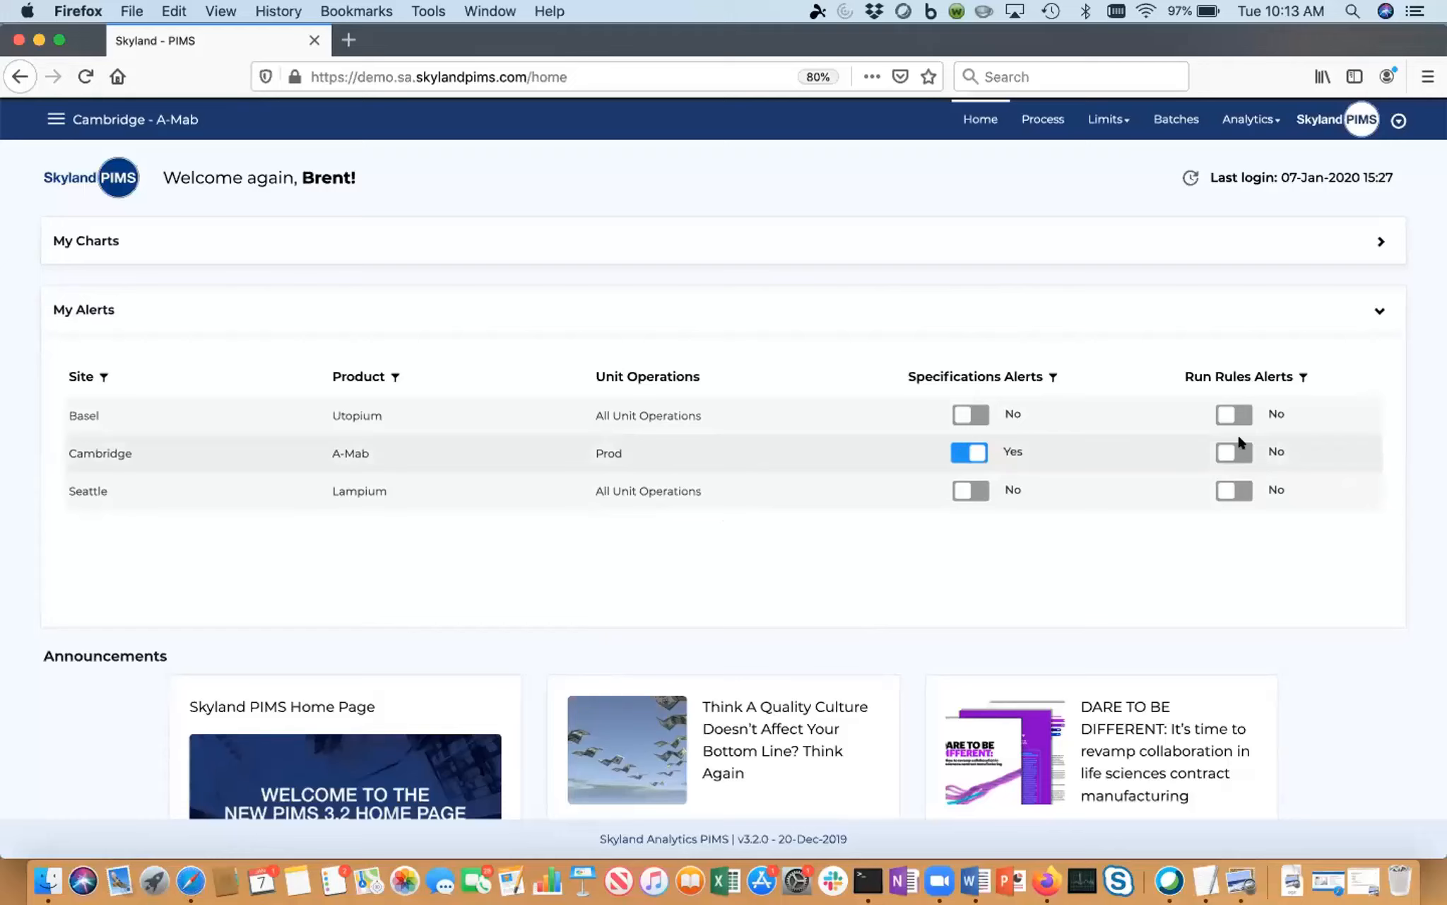
left_click(1227, 451)
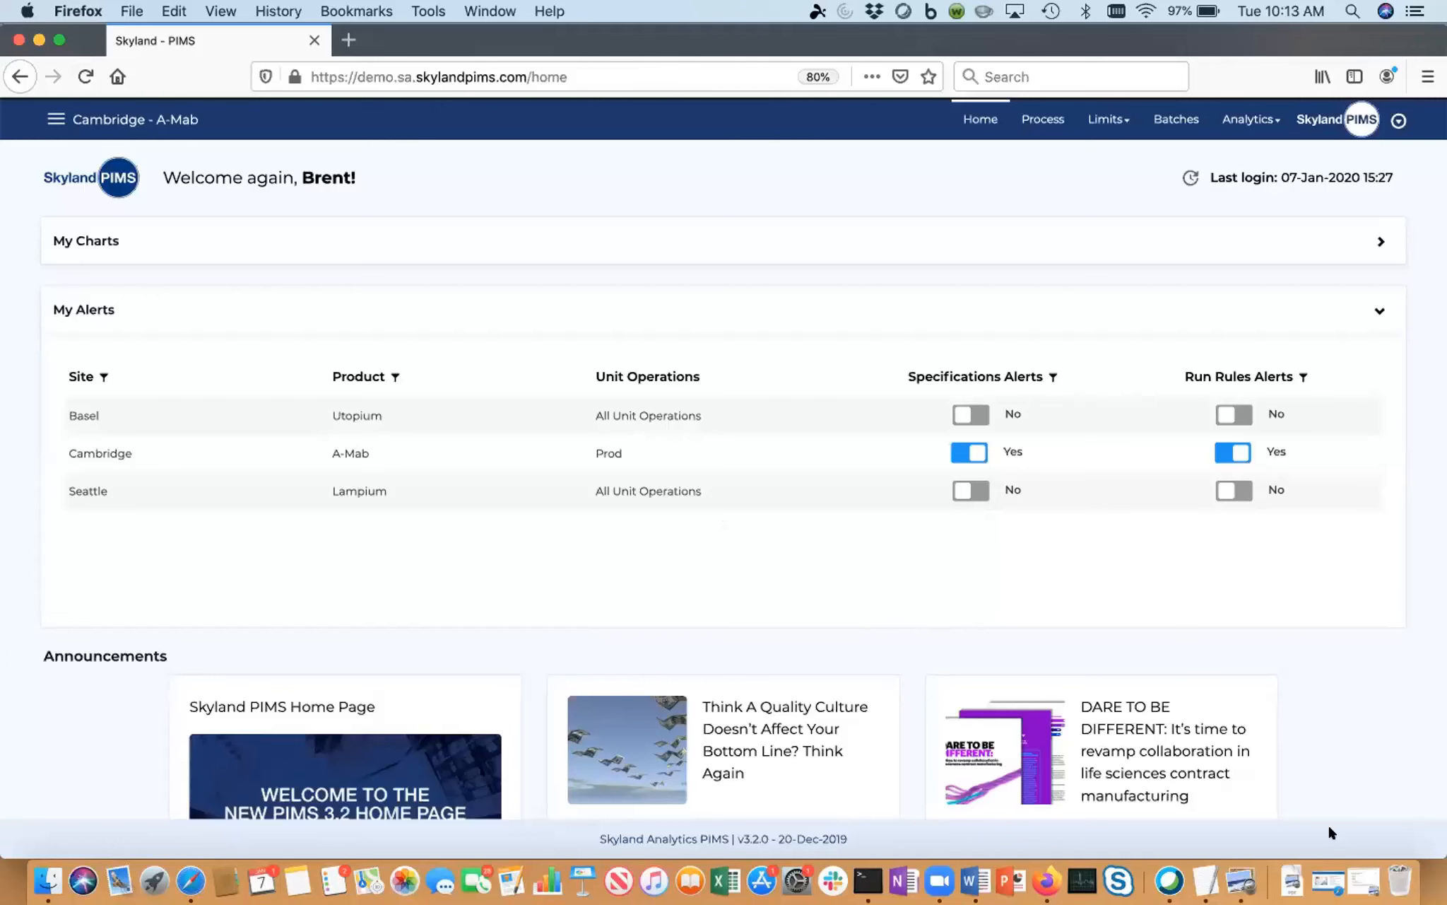
Step: Switch to Preview, review the Control Chart Alert for Cambridge AMab PDF and close it
left_click(1359, 867)
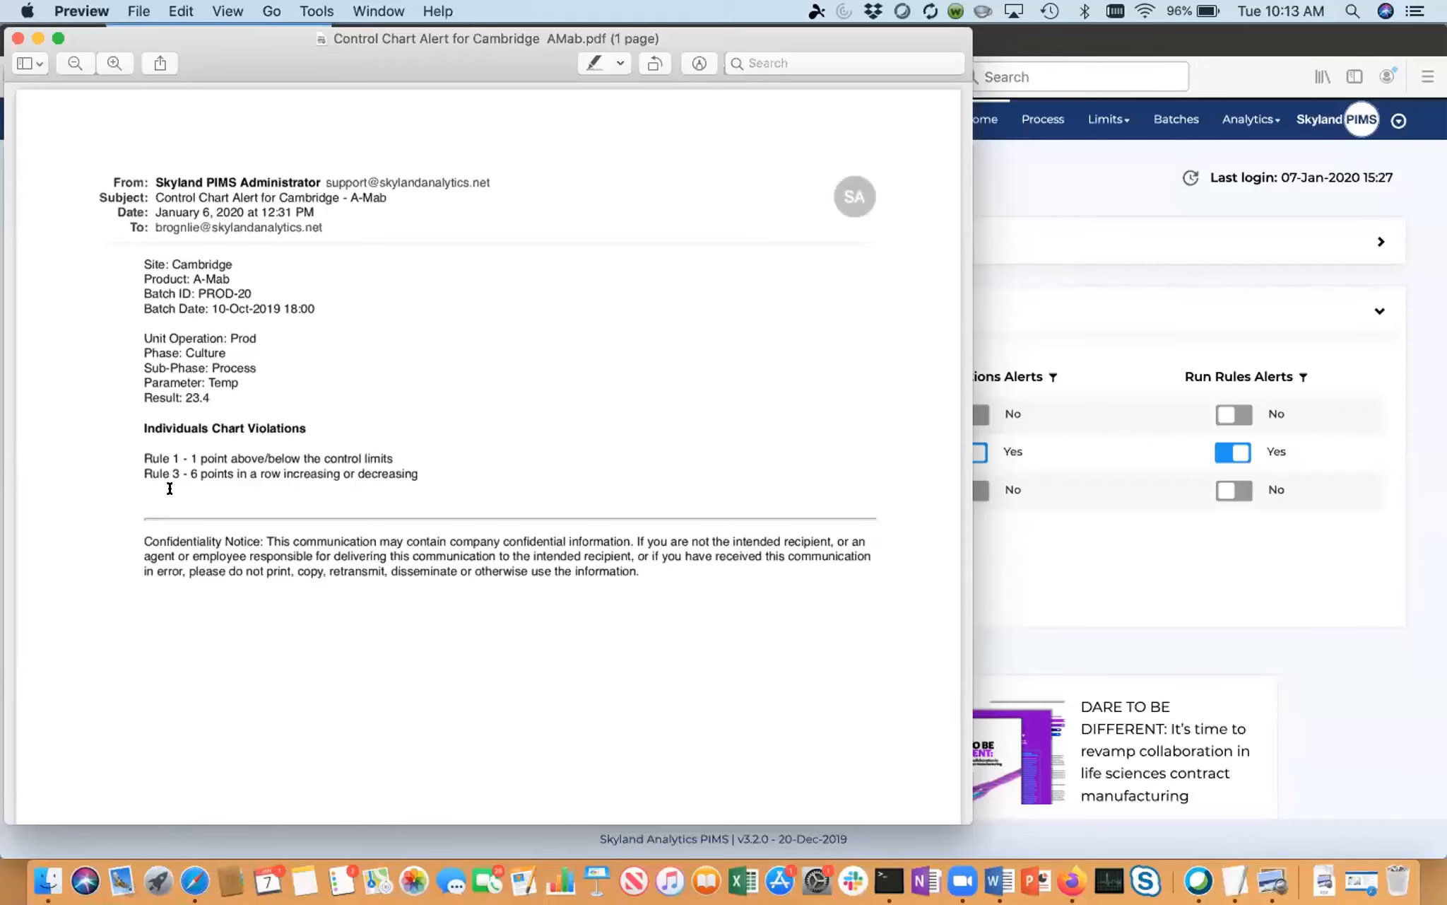
left_click(18, 38)
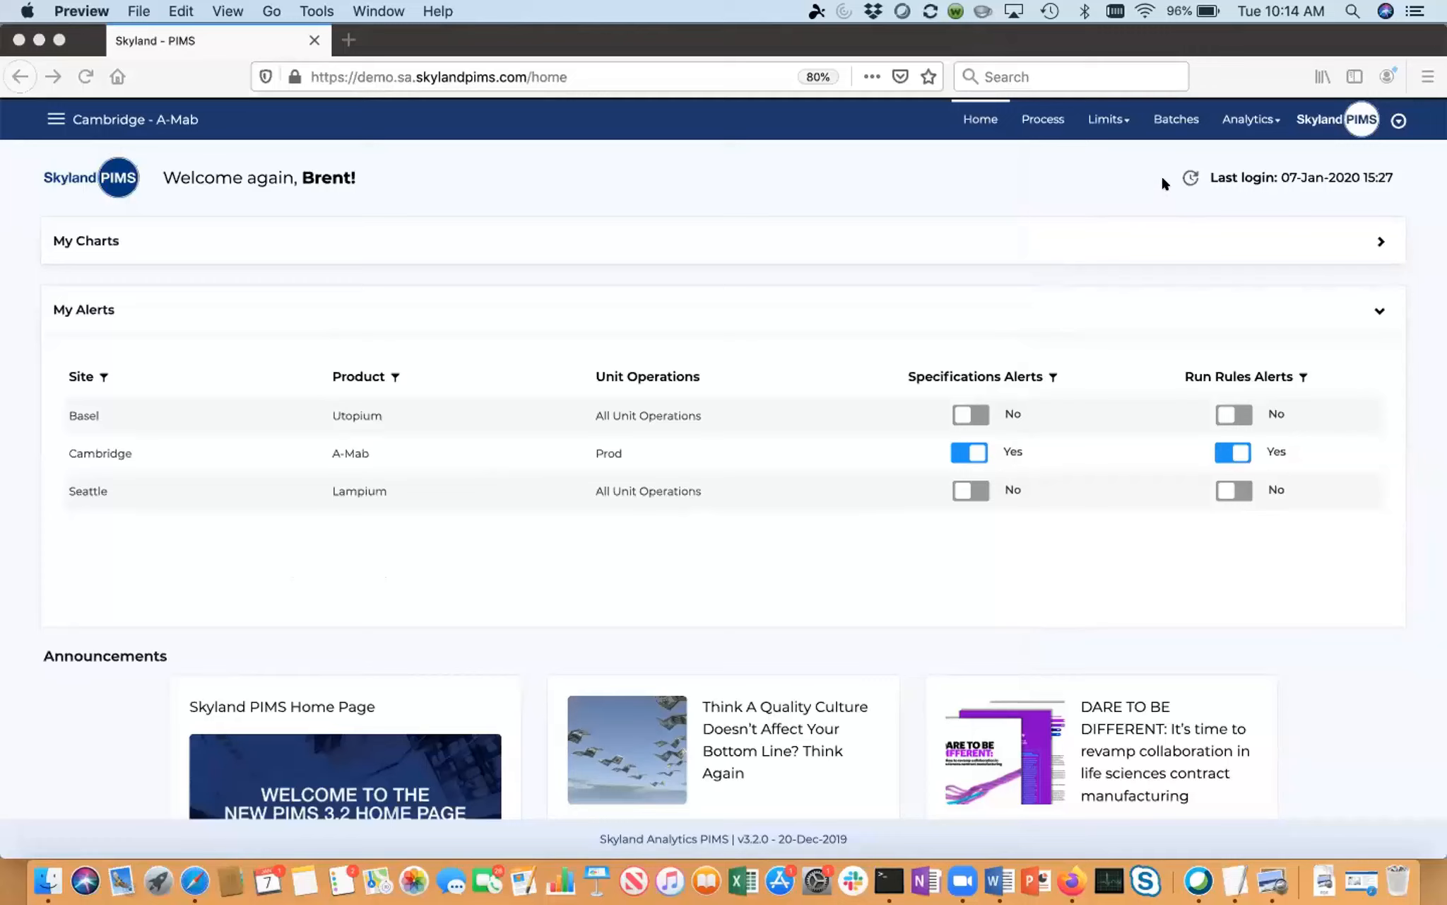
Step: Open the Continuous Line Plot analytics and set the batch range to the last 10 batches
left_click(1248, 124)
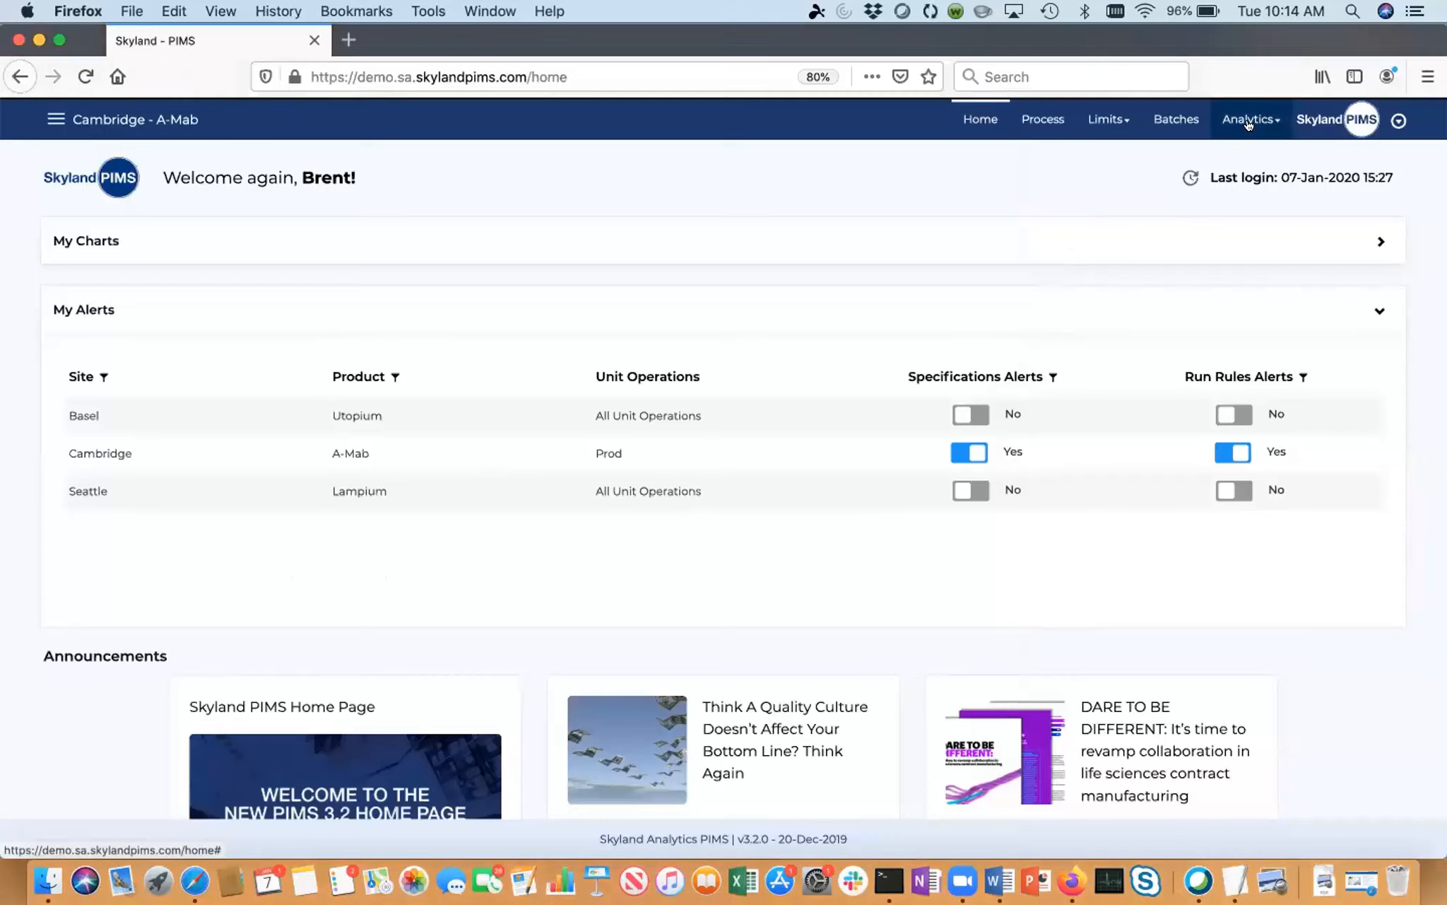
left_click(1248, 123)
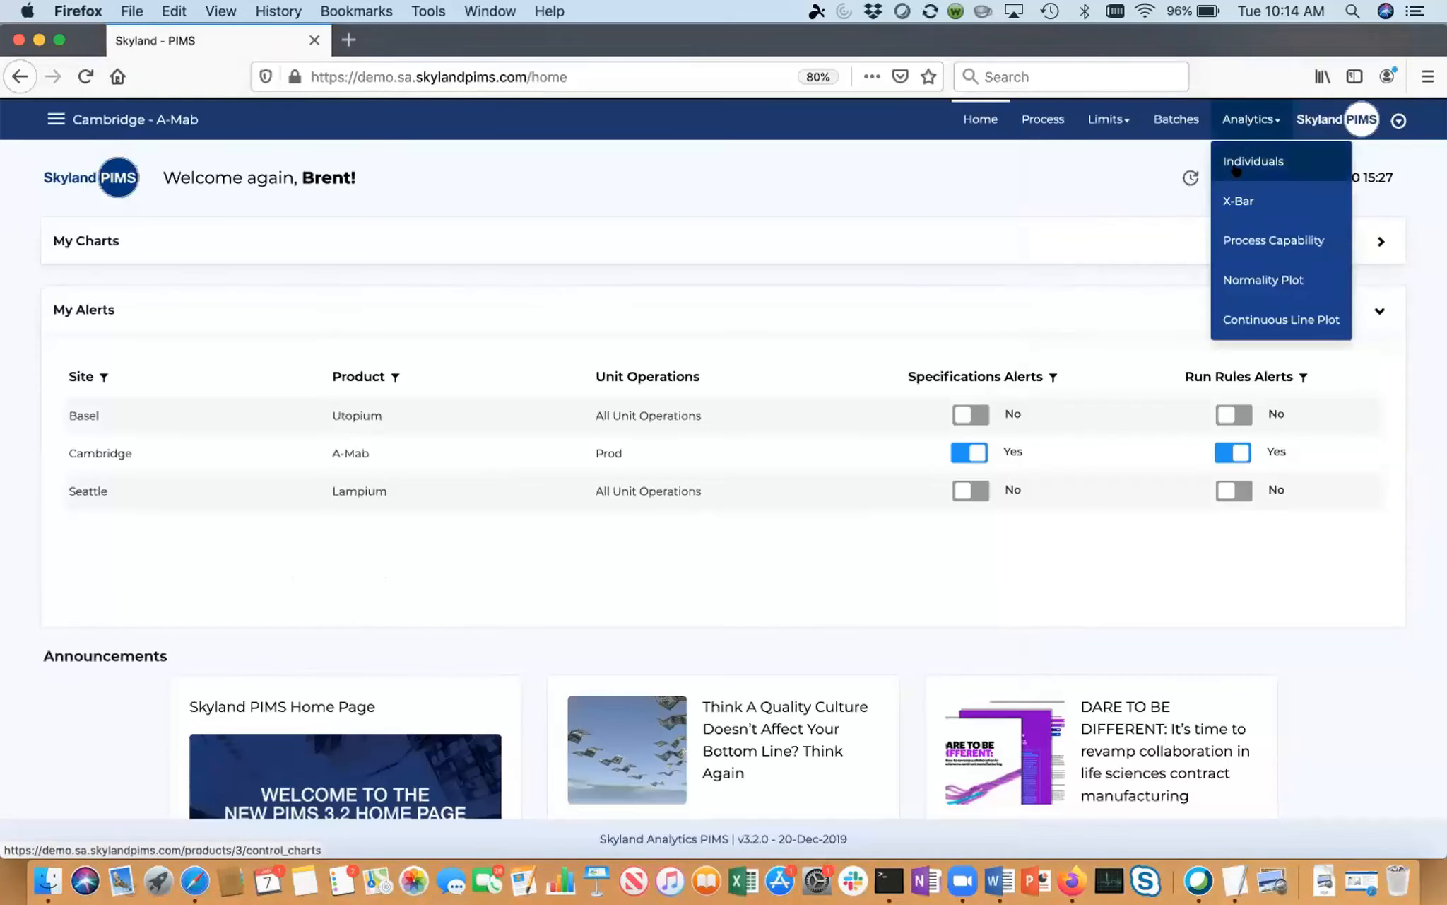
left_click(1265, 322)
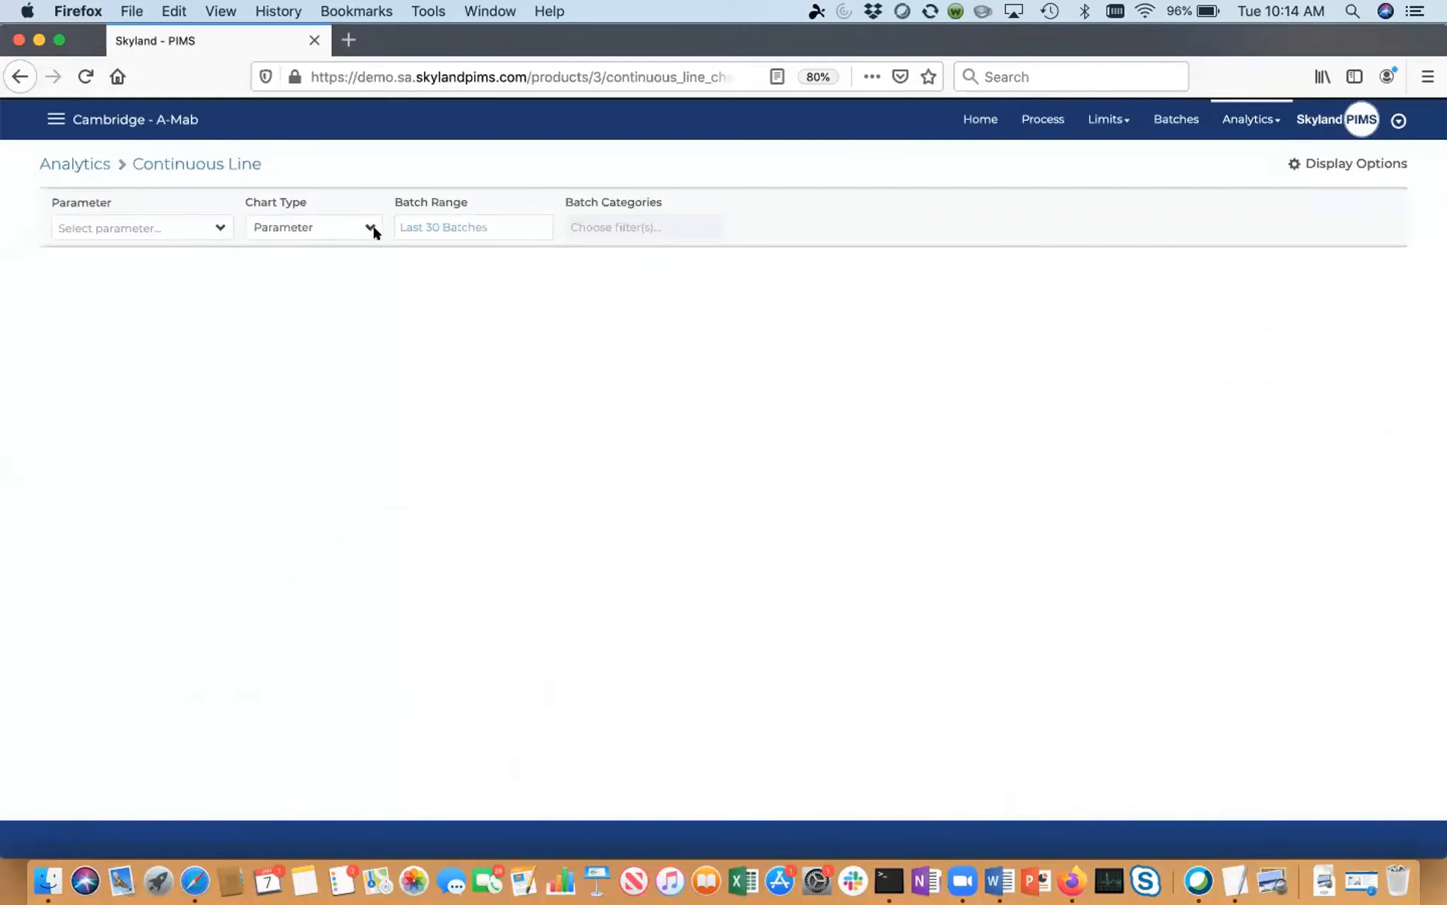
left_click(439, 225)
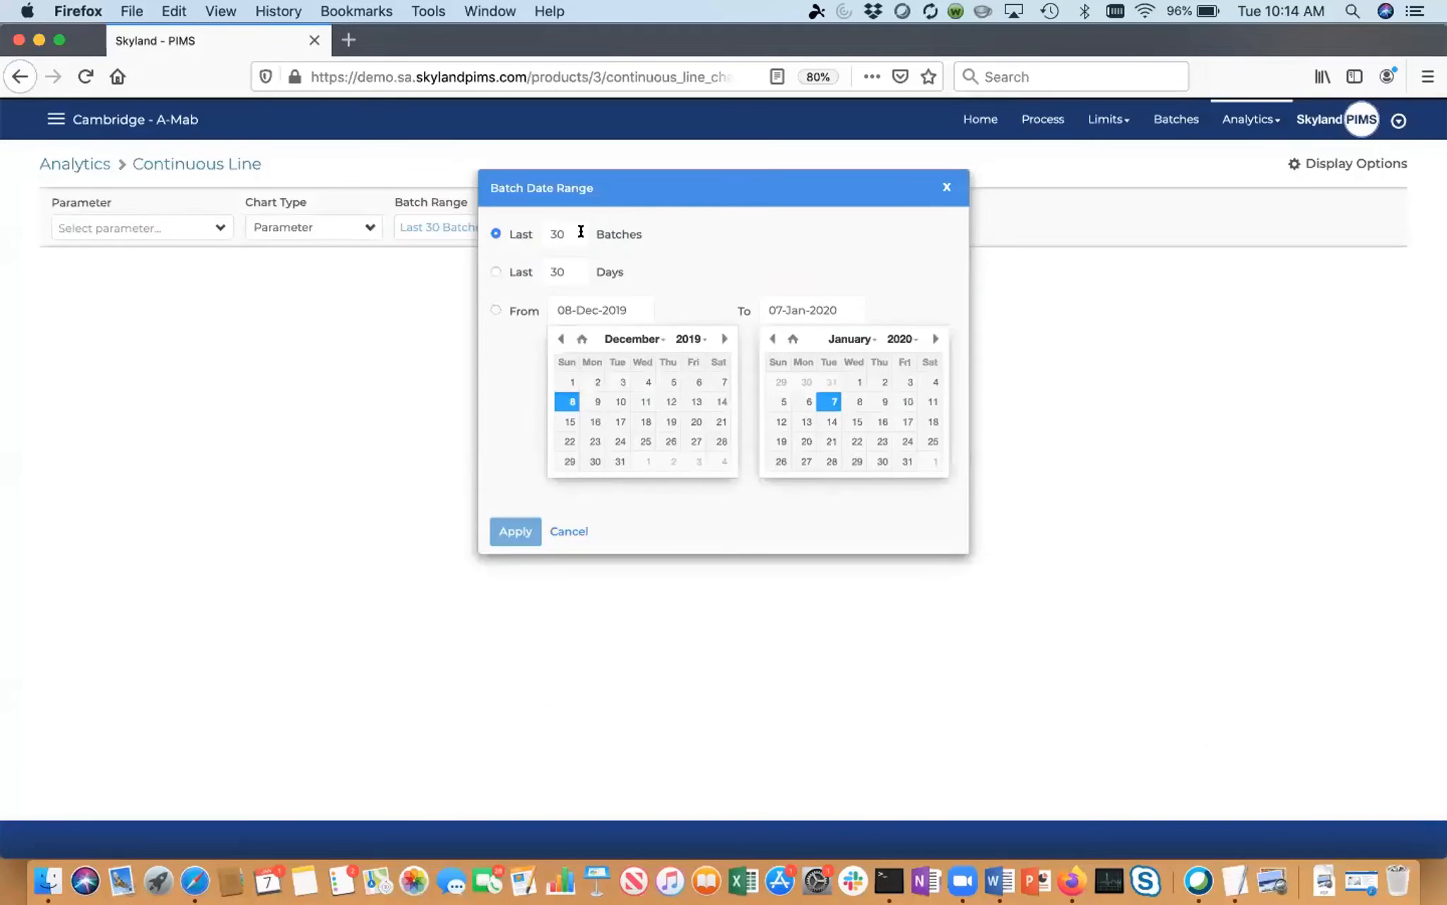
left_click_drag(581, 232, 493, 221)
type("10")
left_click(503, 531)
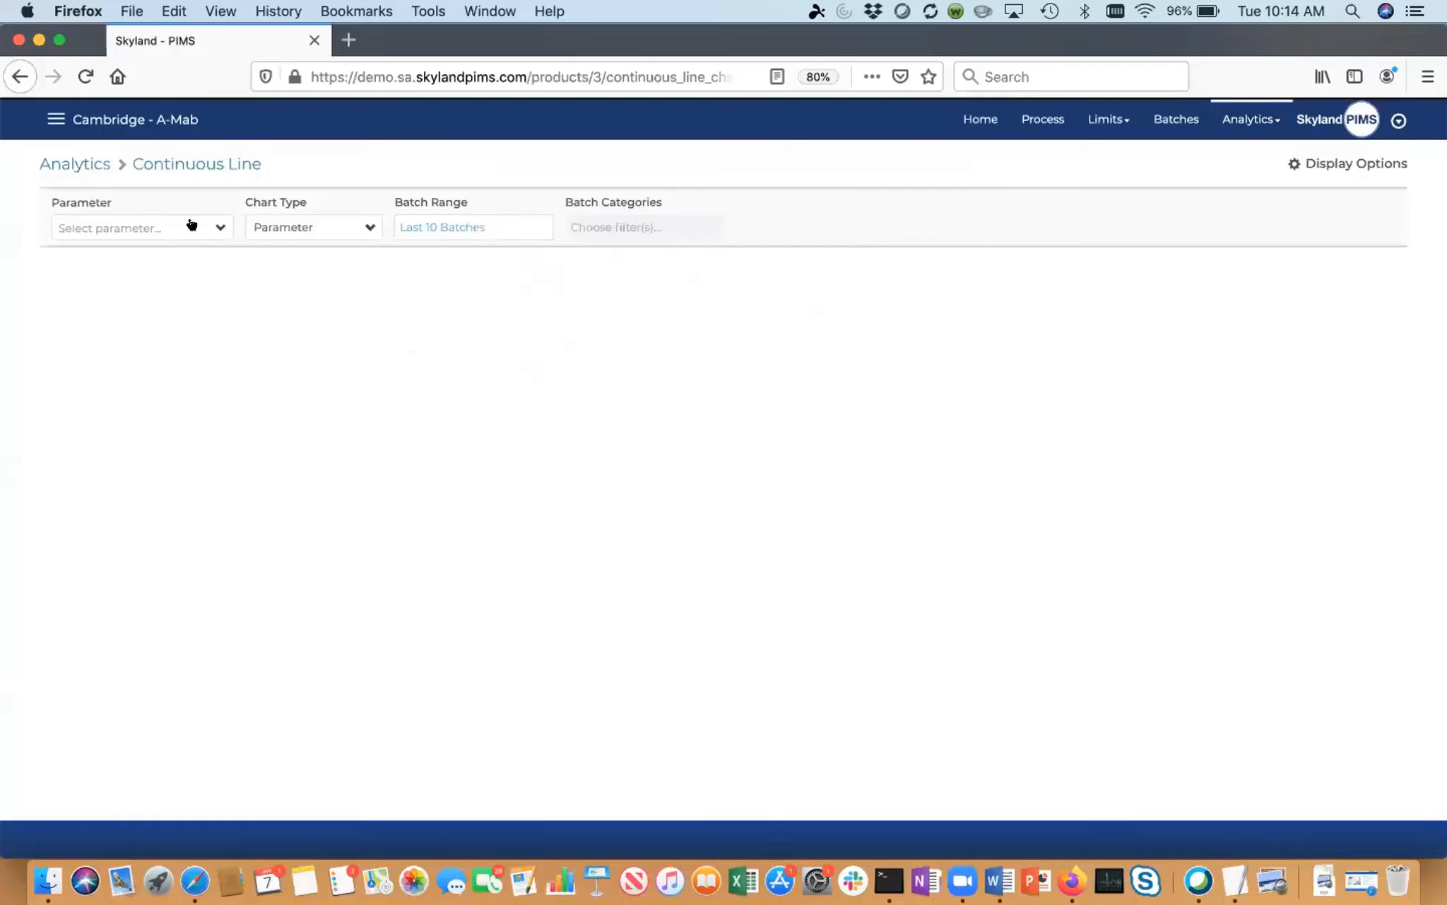
Step: Plot the VCD parameter from the Offline table of the Prod Culture phase
left_click(218, 228)
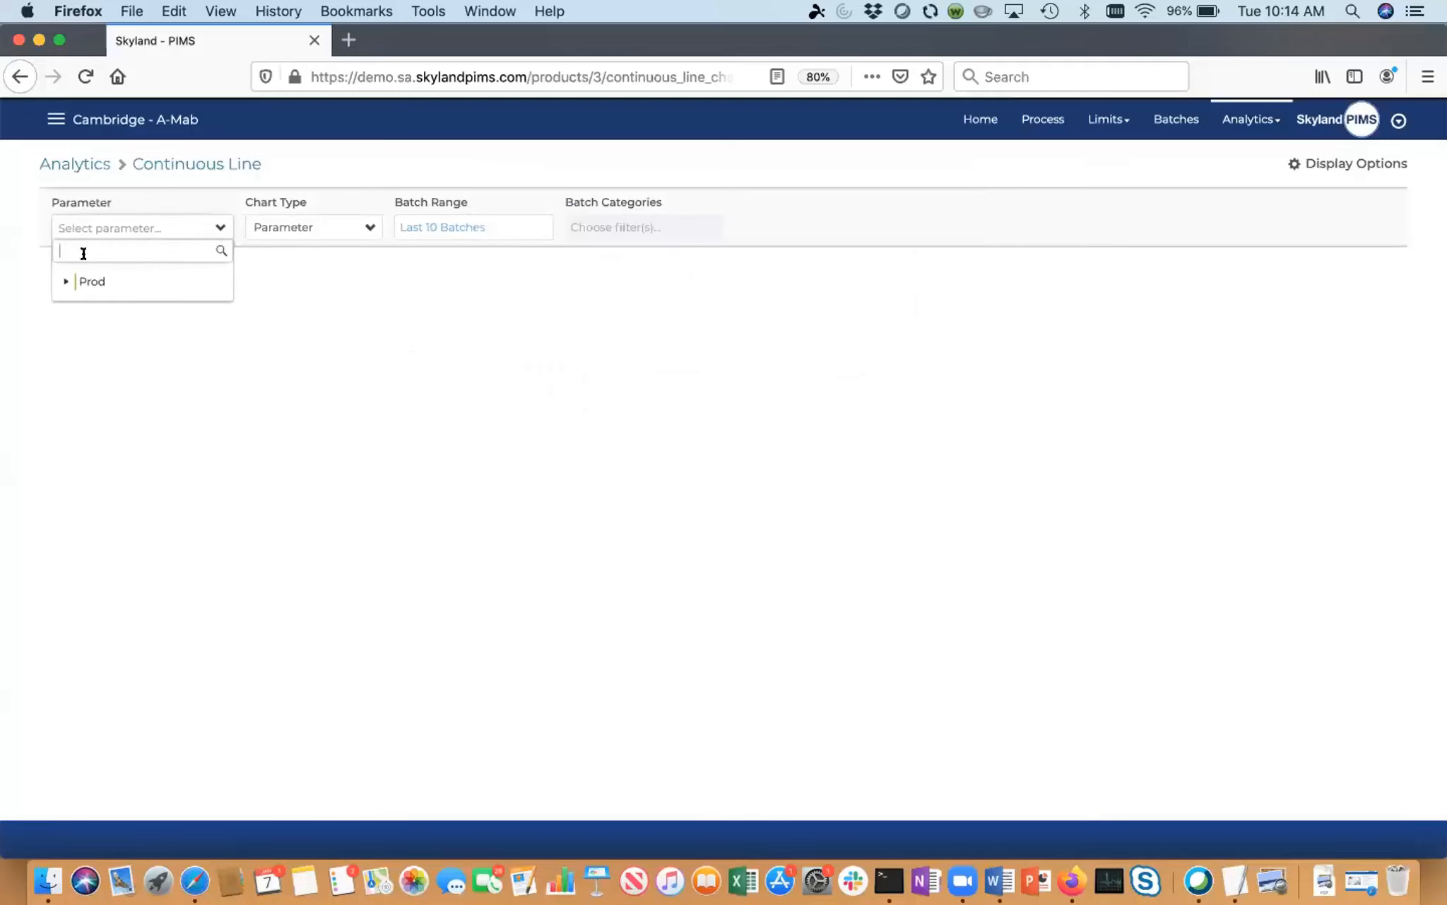
left_click(63, 282)
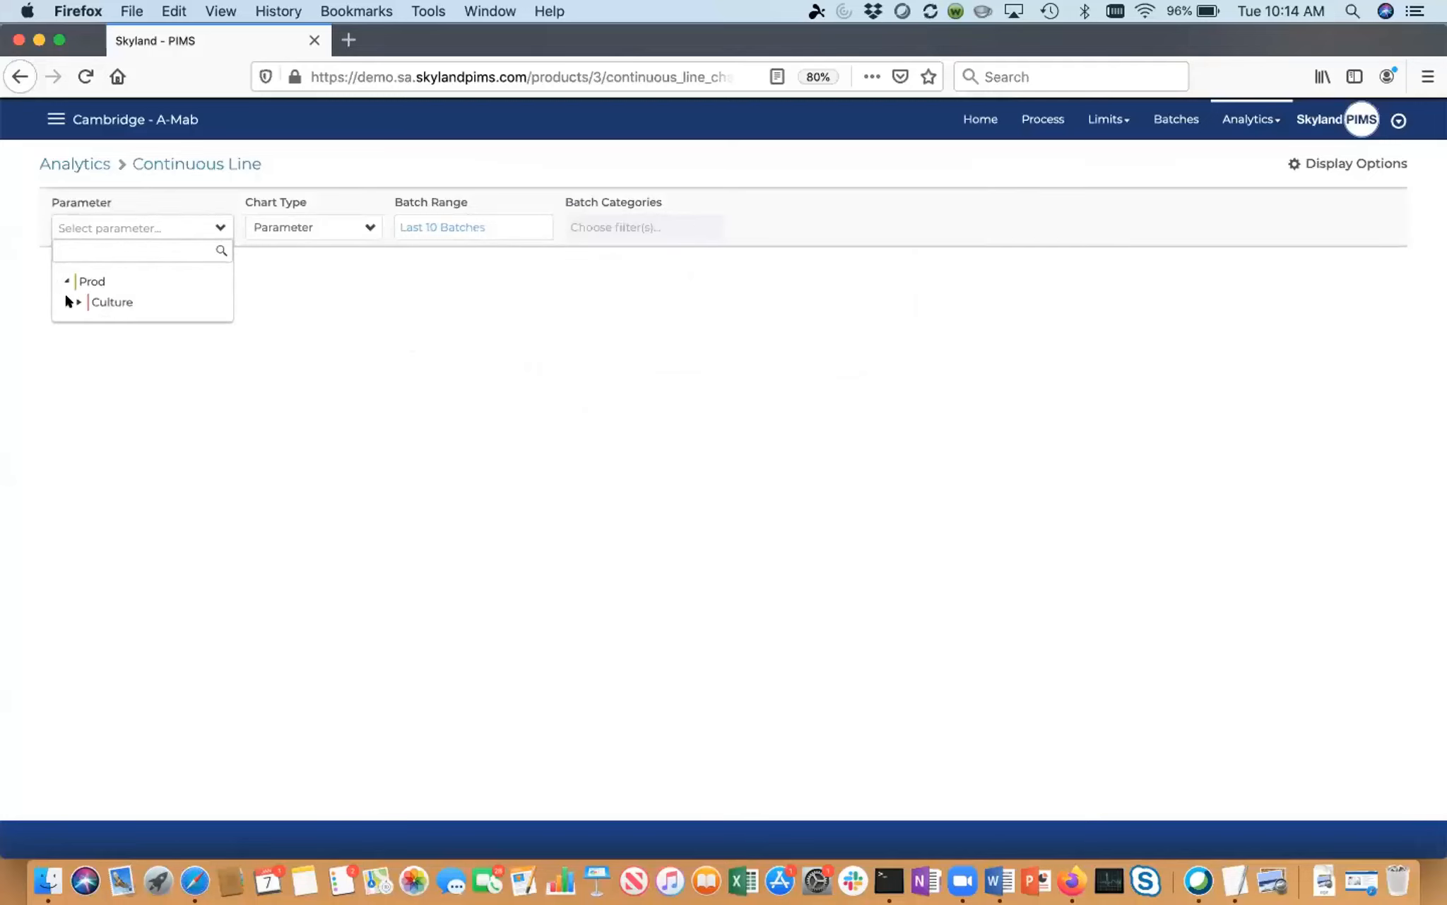
left_click(79, 302)
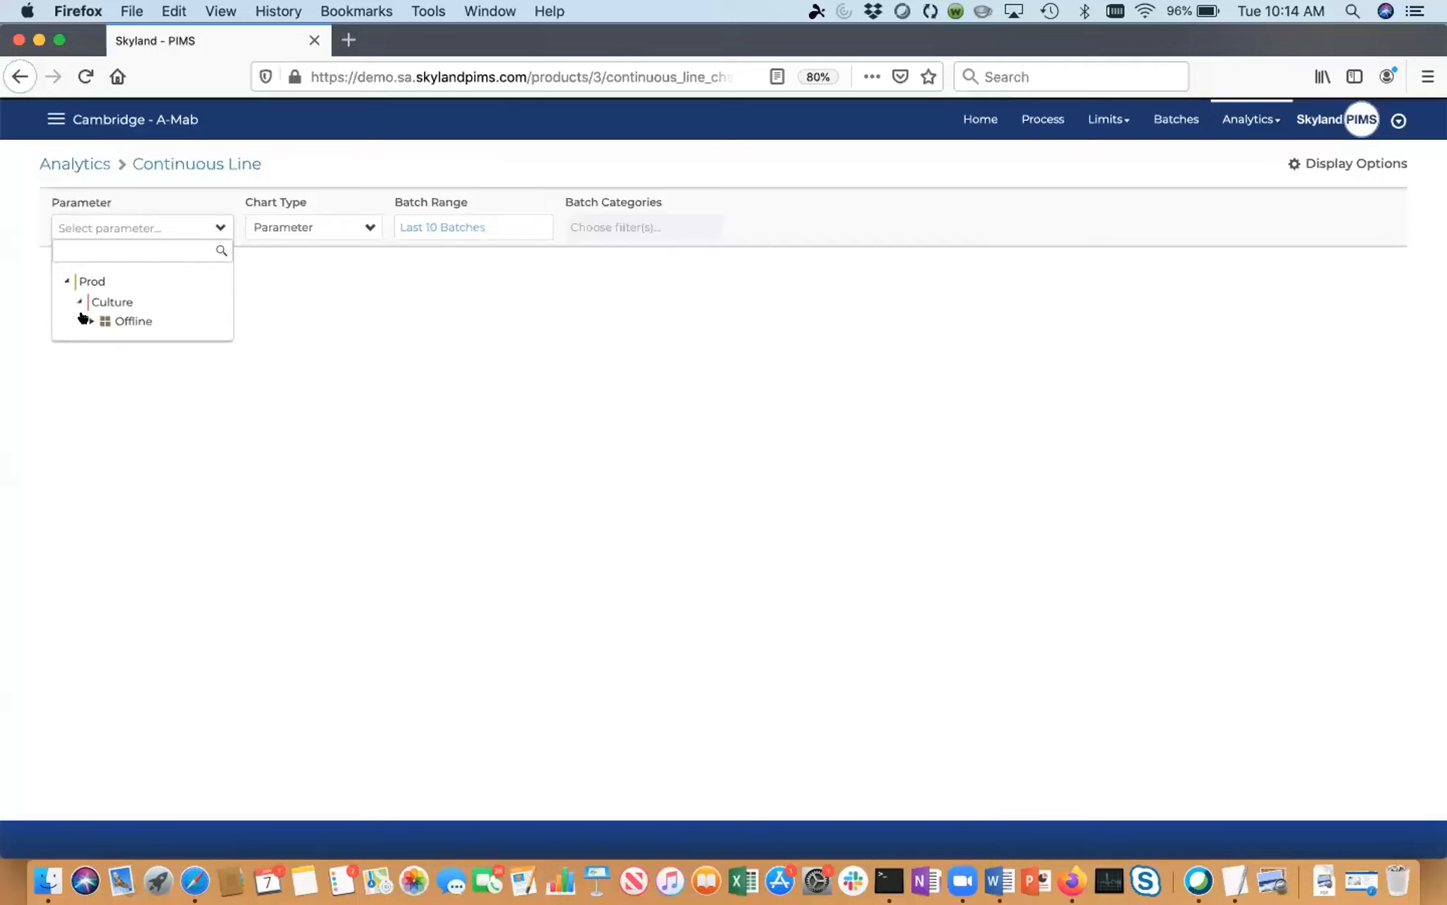
left_click(92, 321)
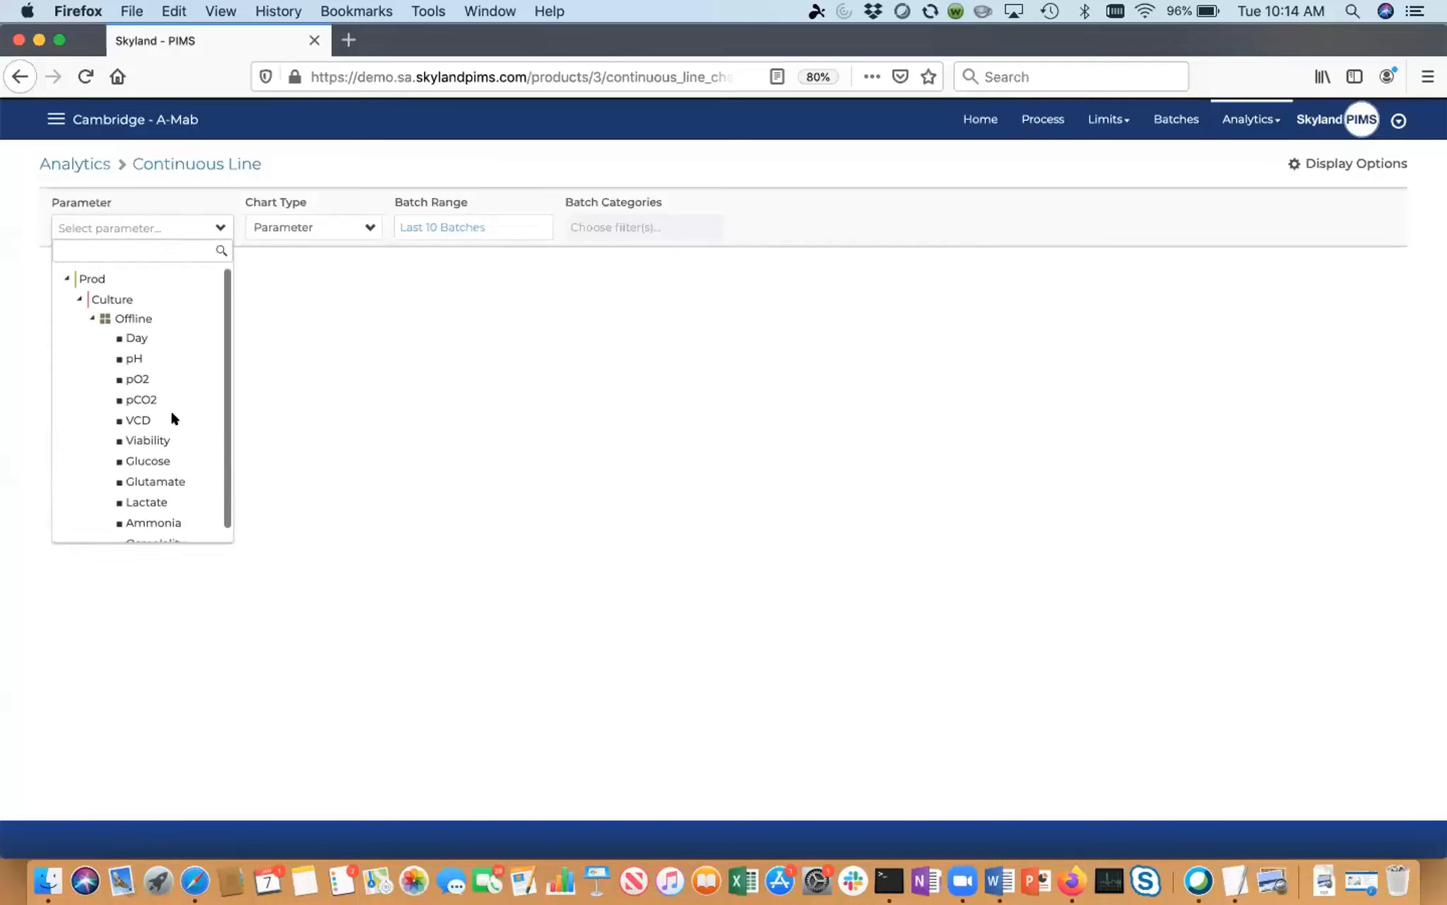
left_click(136, 419)
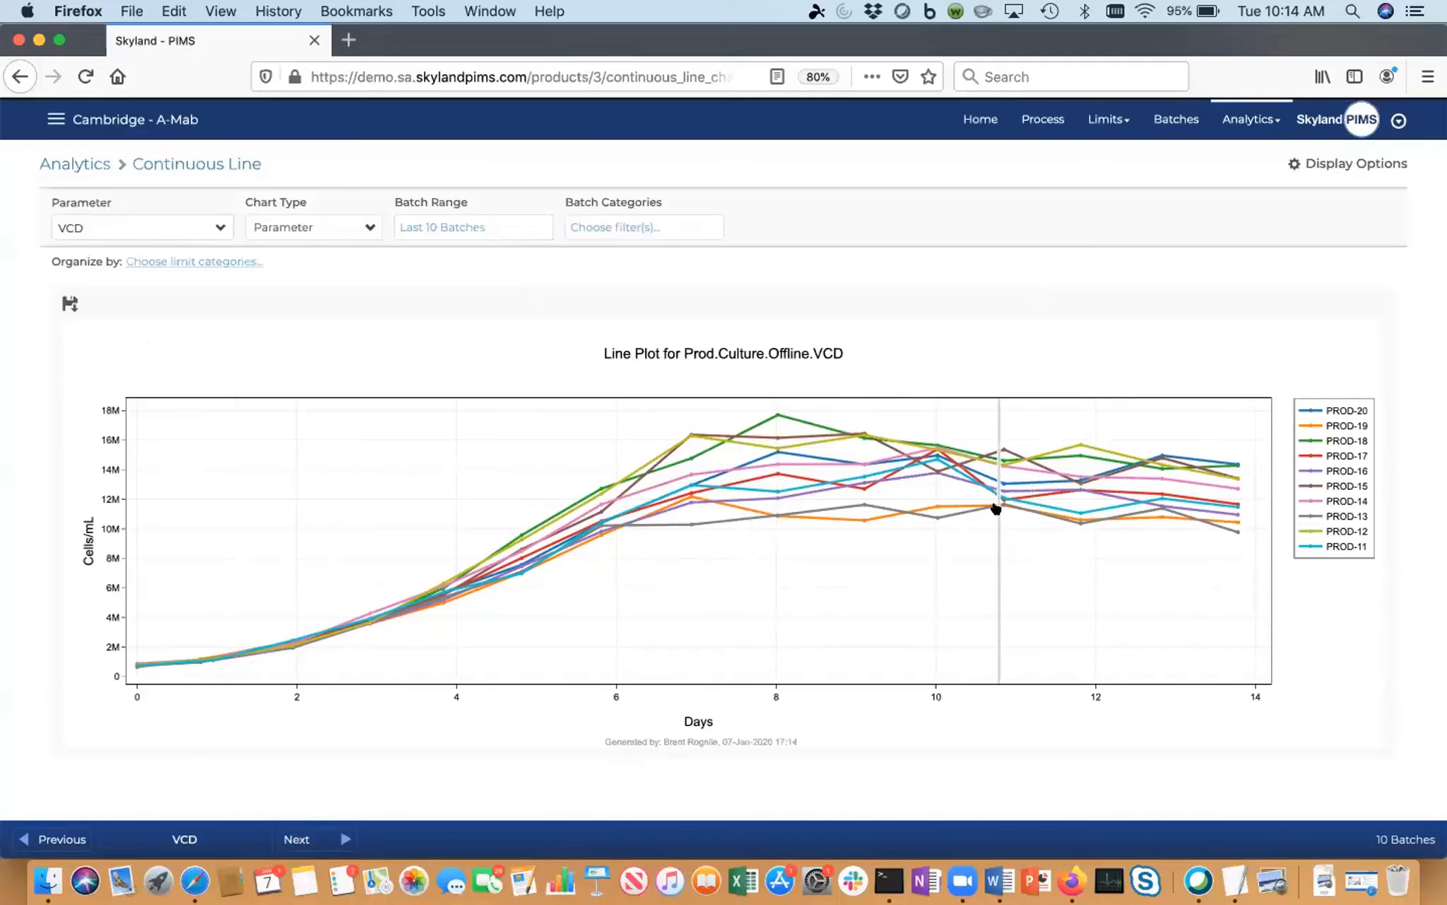
Step: Examine the VCD line plot, view the Viability plot and return to the VCD plot
mouse_move(996, 508)
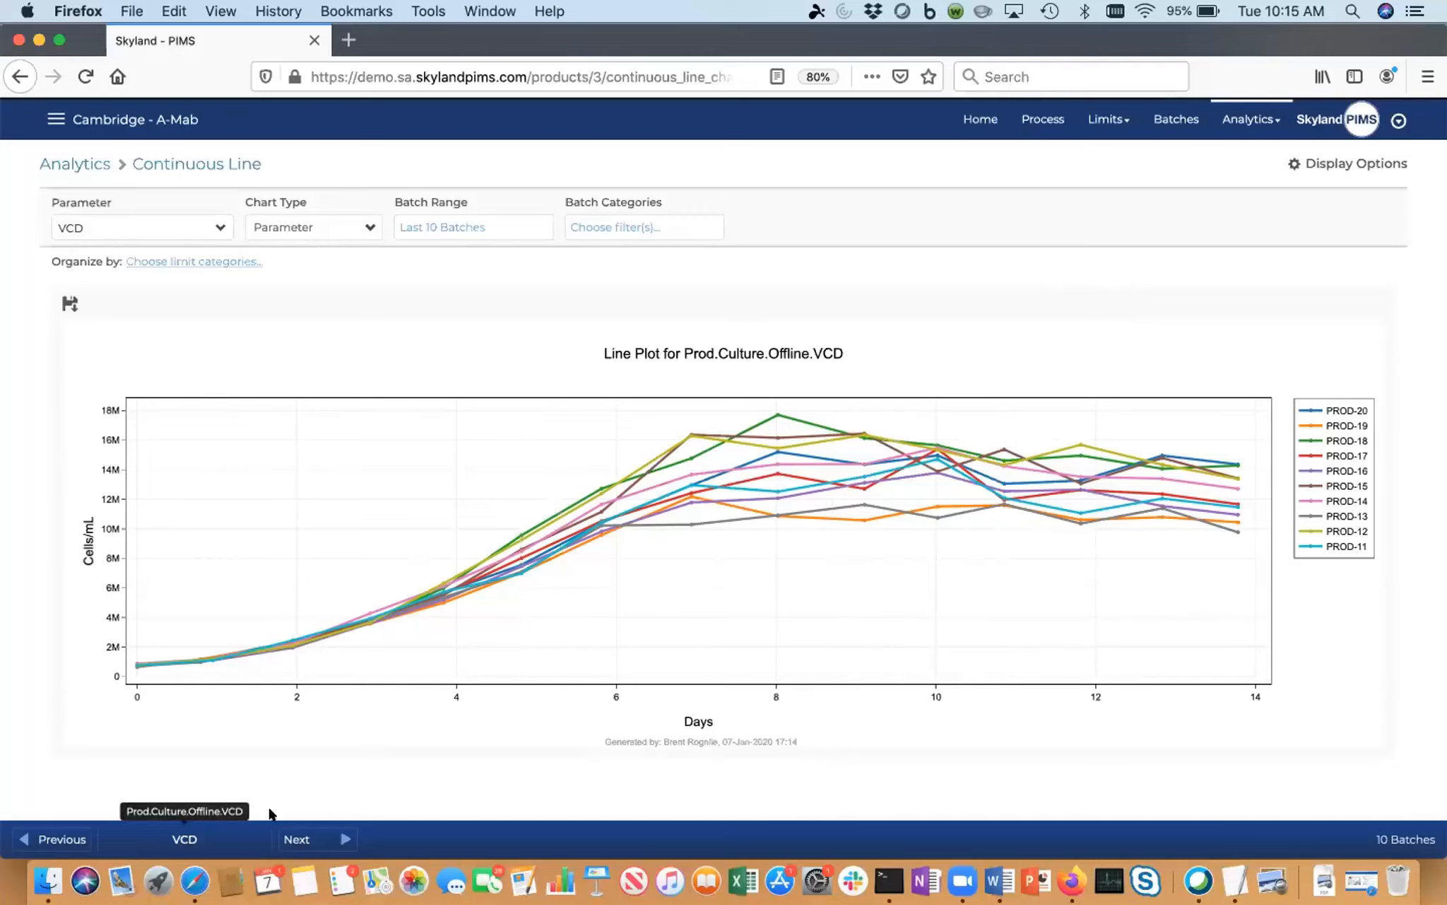
left_click(290, 837)
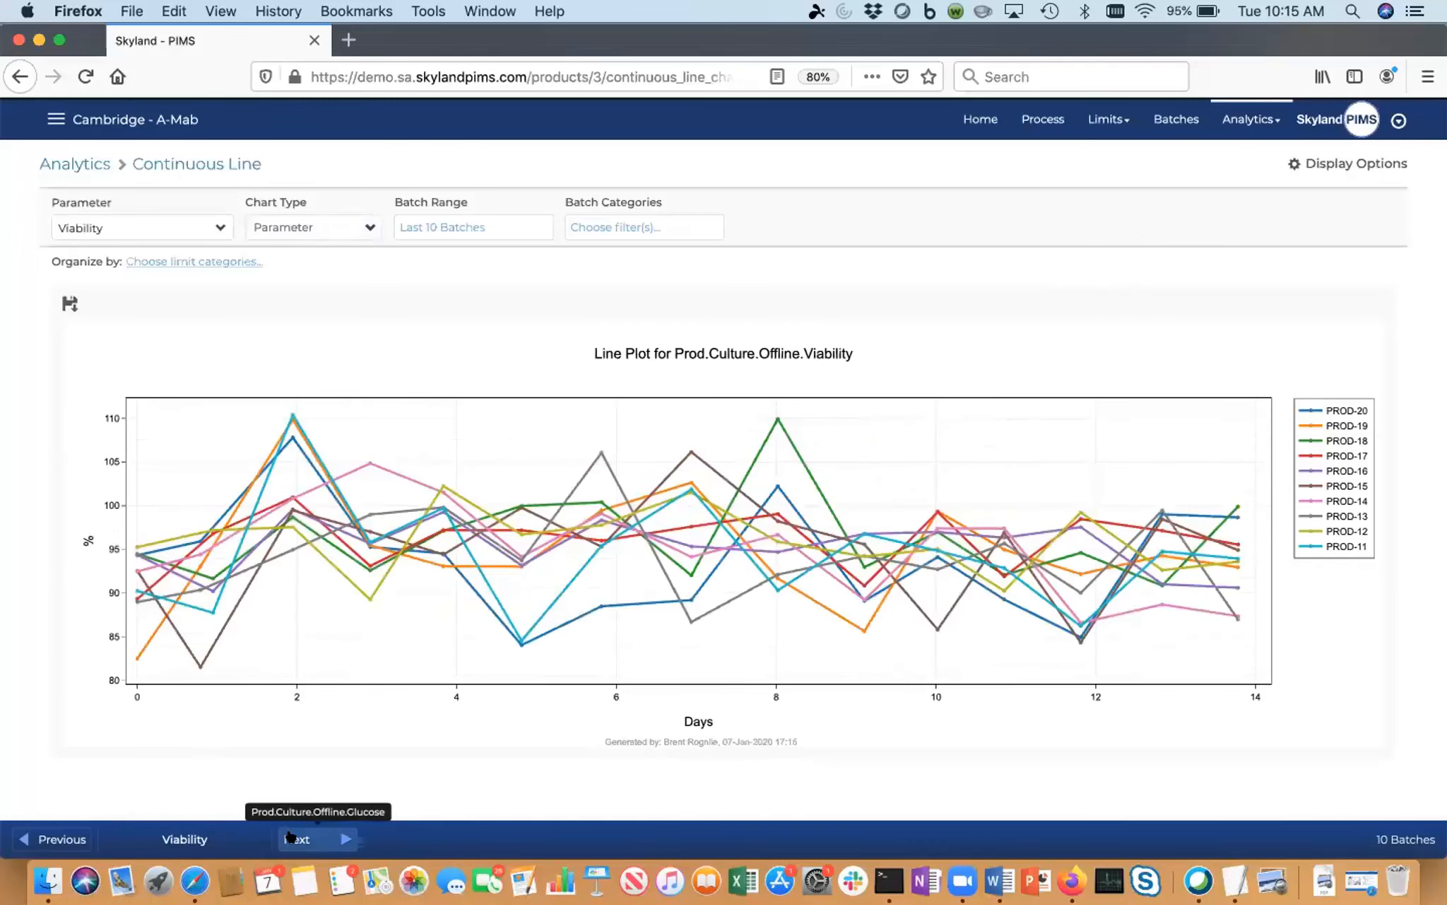
left_click(50, 840)
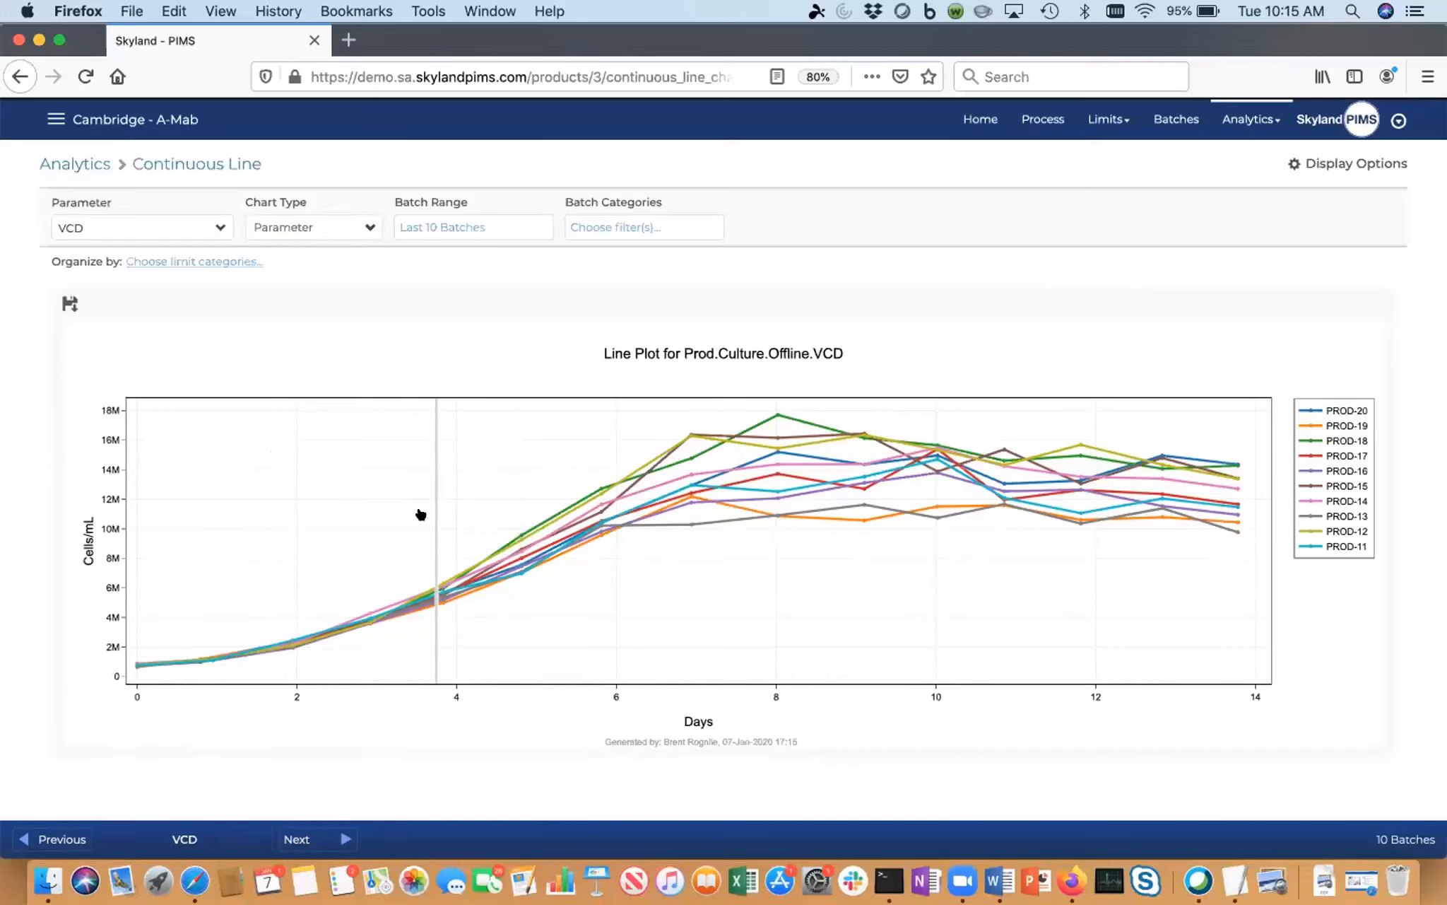
Step: Change the chart type to Batch and plot pO2, Viability and Glucose together with VCD
left_click(350, 229)
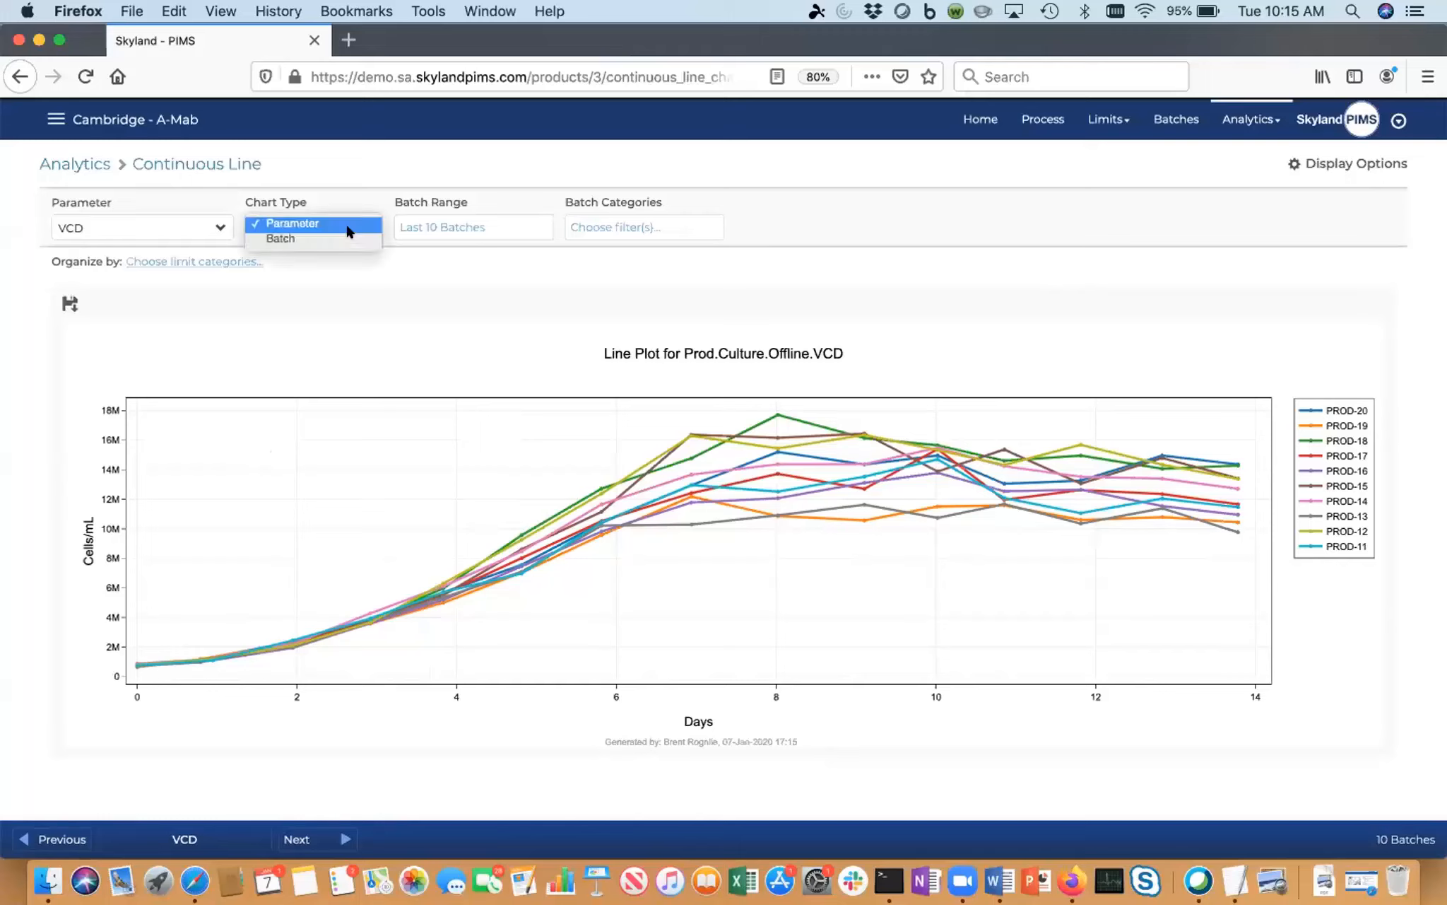
left_click(294, 238)
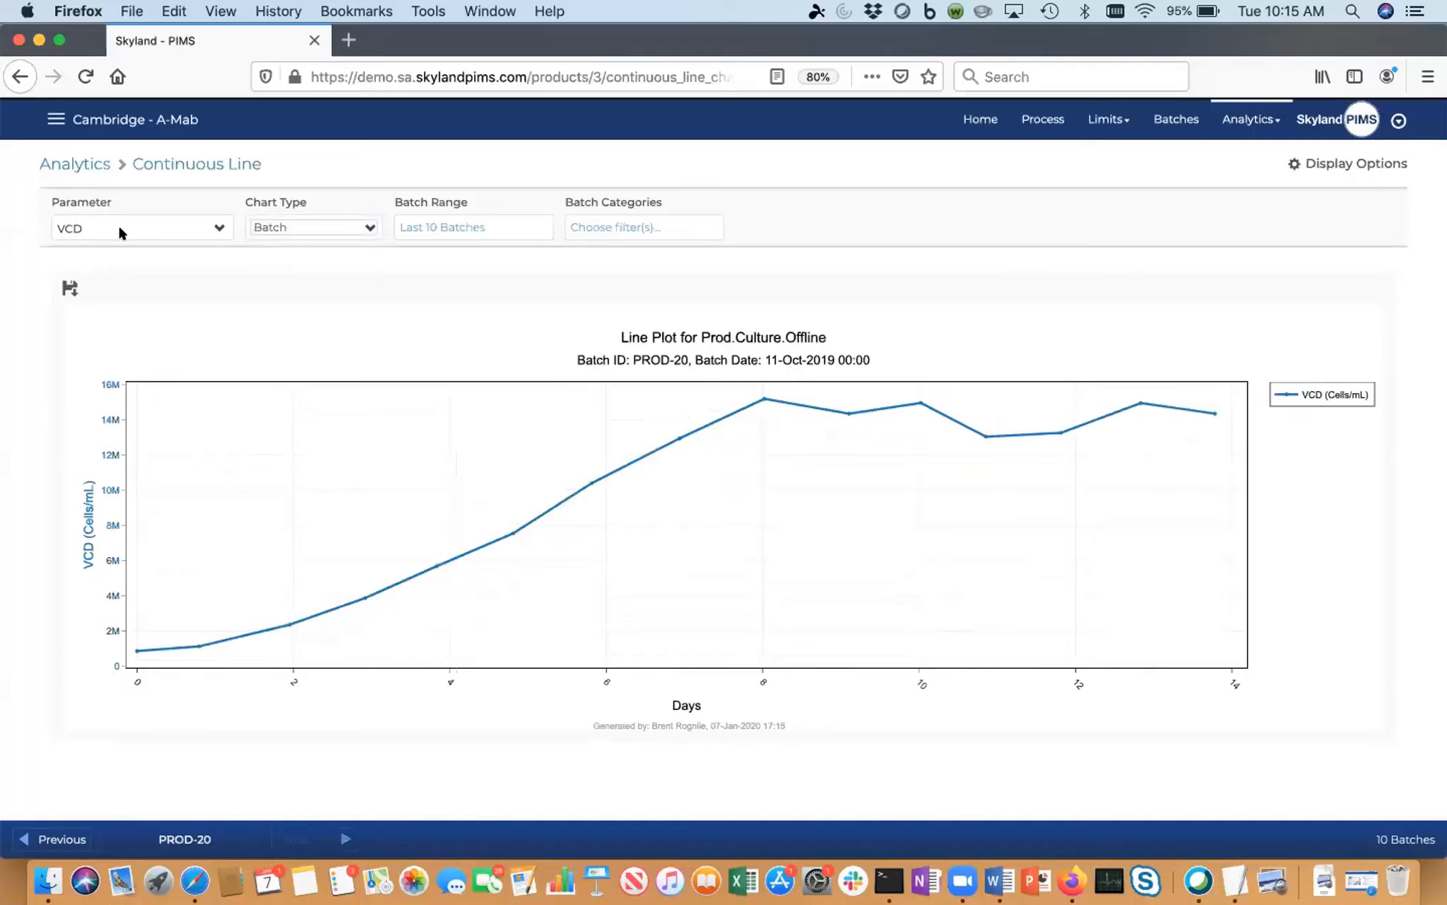
left_click(81, 227)
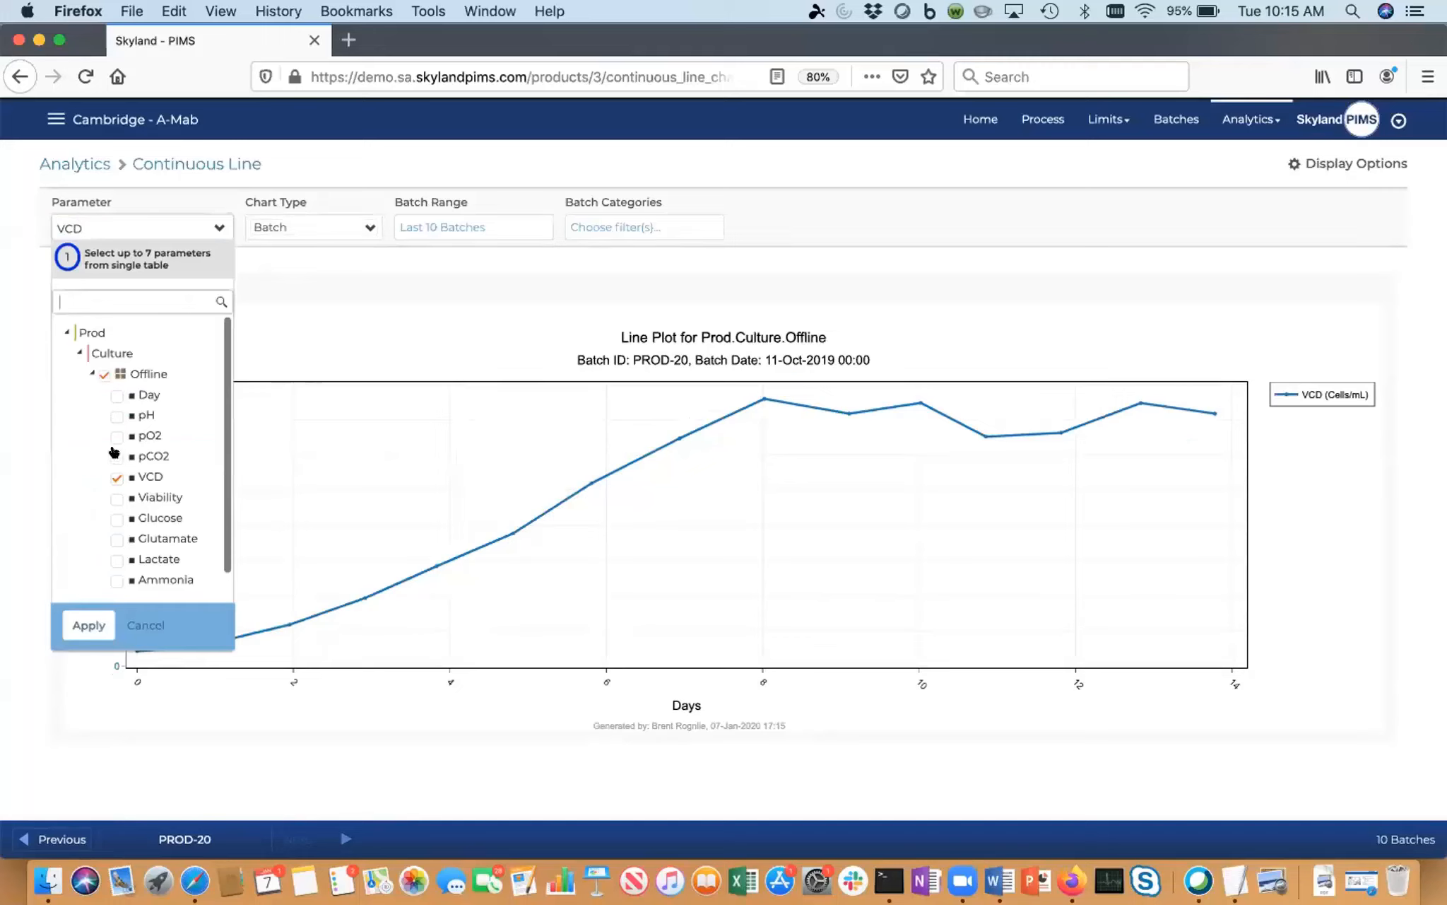
left_click(114, 436)
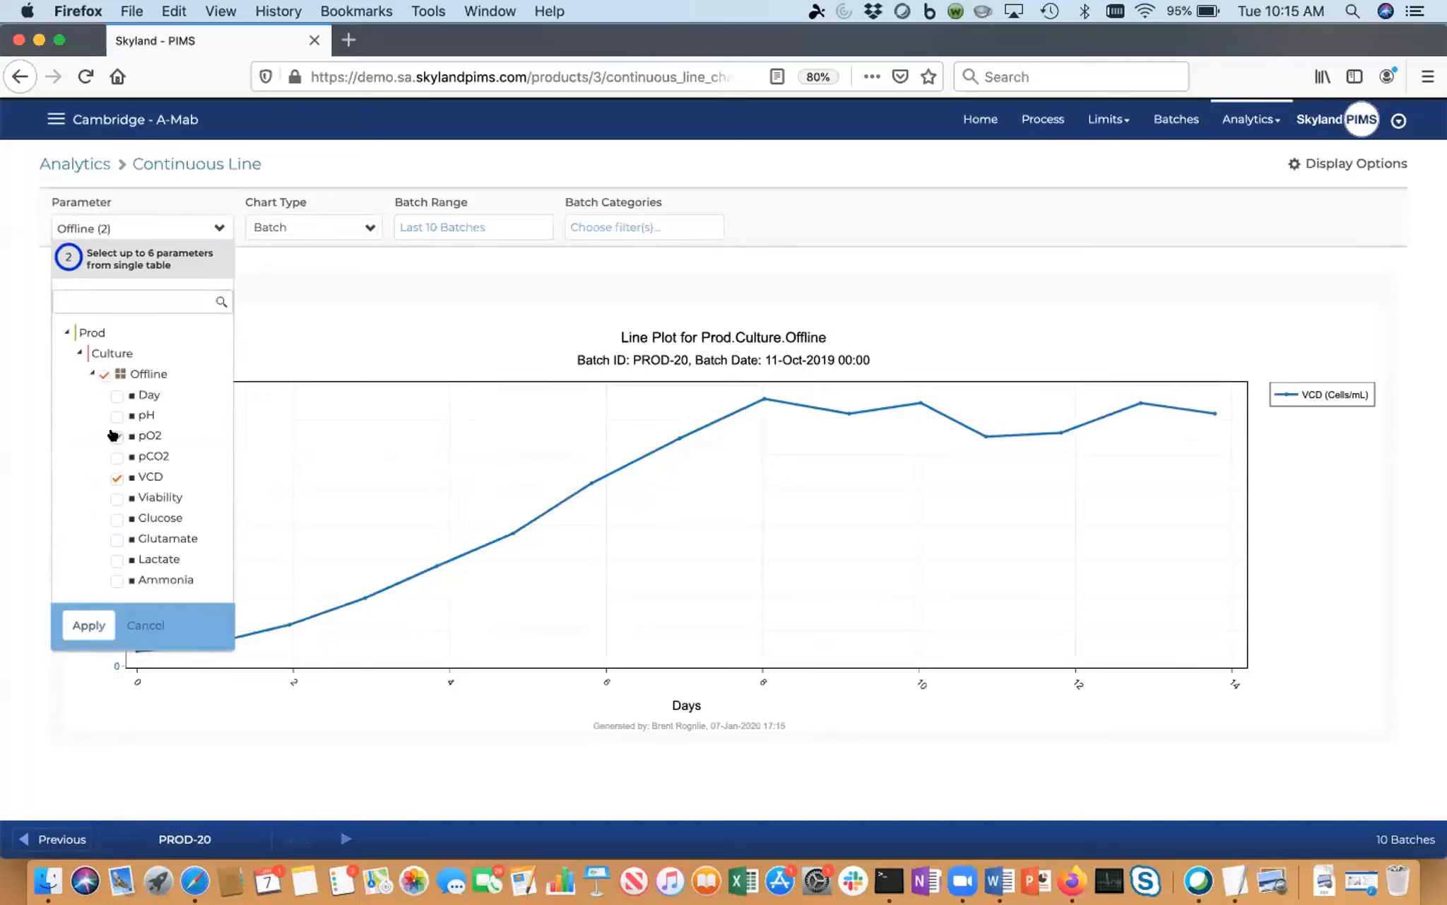
left_click(114, 497)
left_click(115, 518)
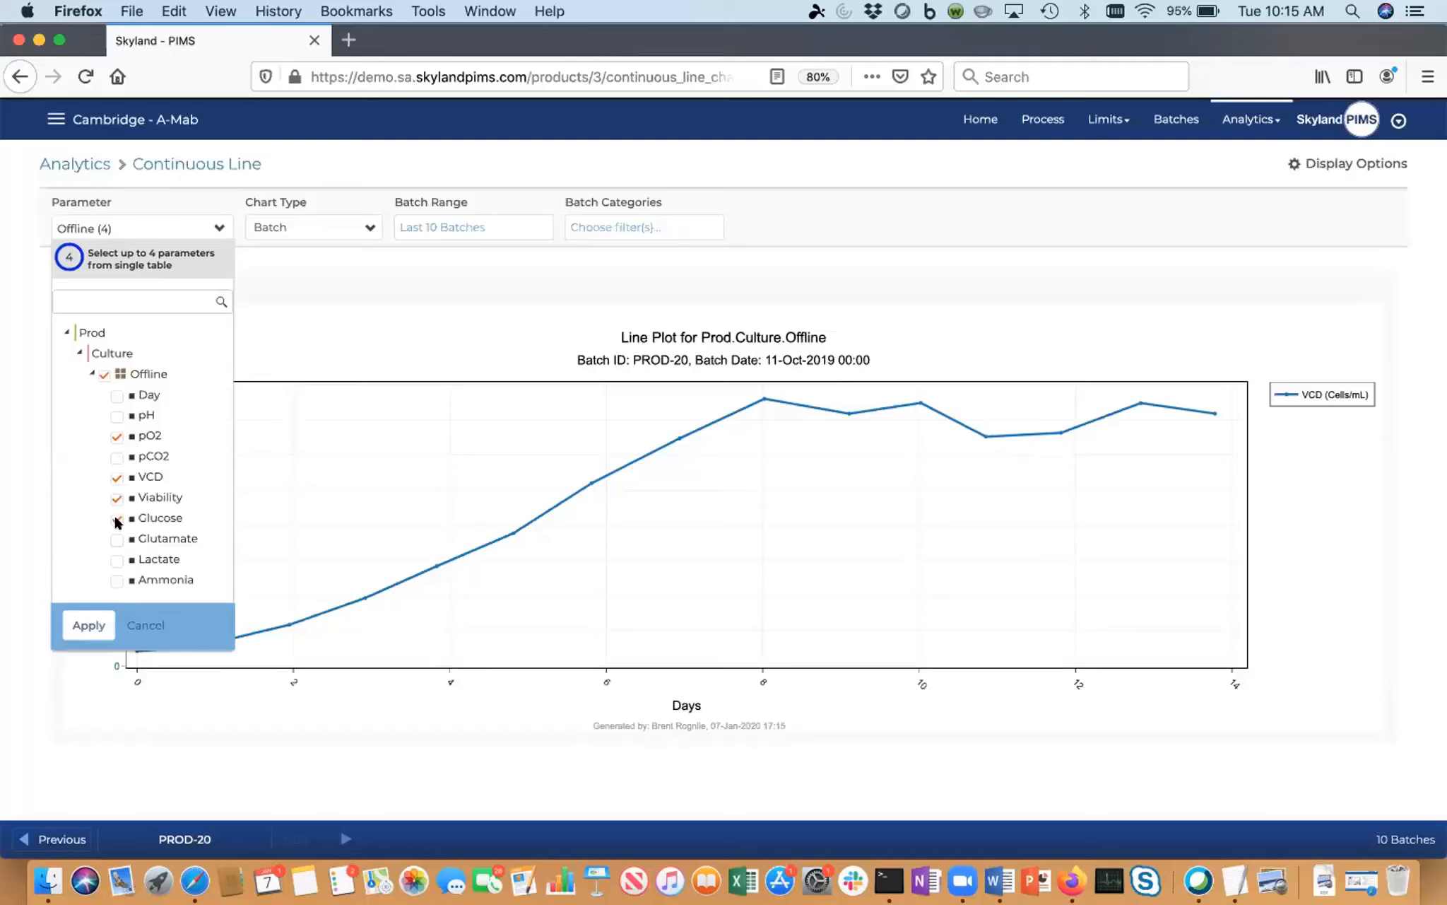
left_click(87, 625)
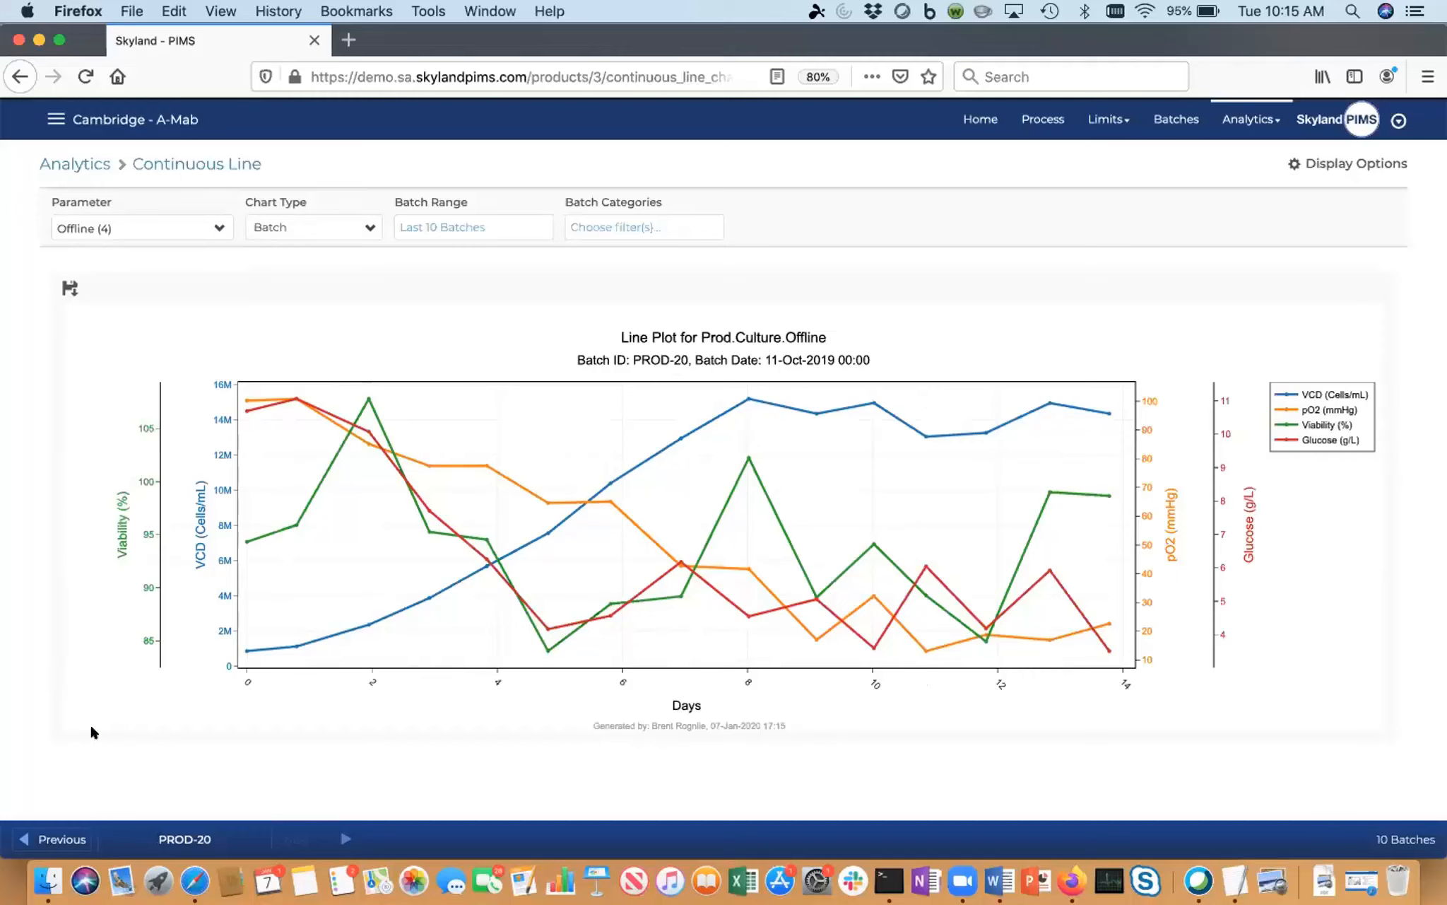
Step: View the multi-parameter line plots of batches PROD-19 and PROD-18, and go back towards PROD-19
left_click(60, 837)
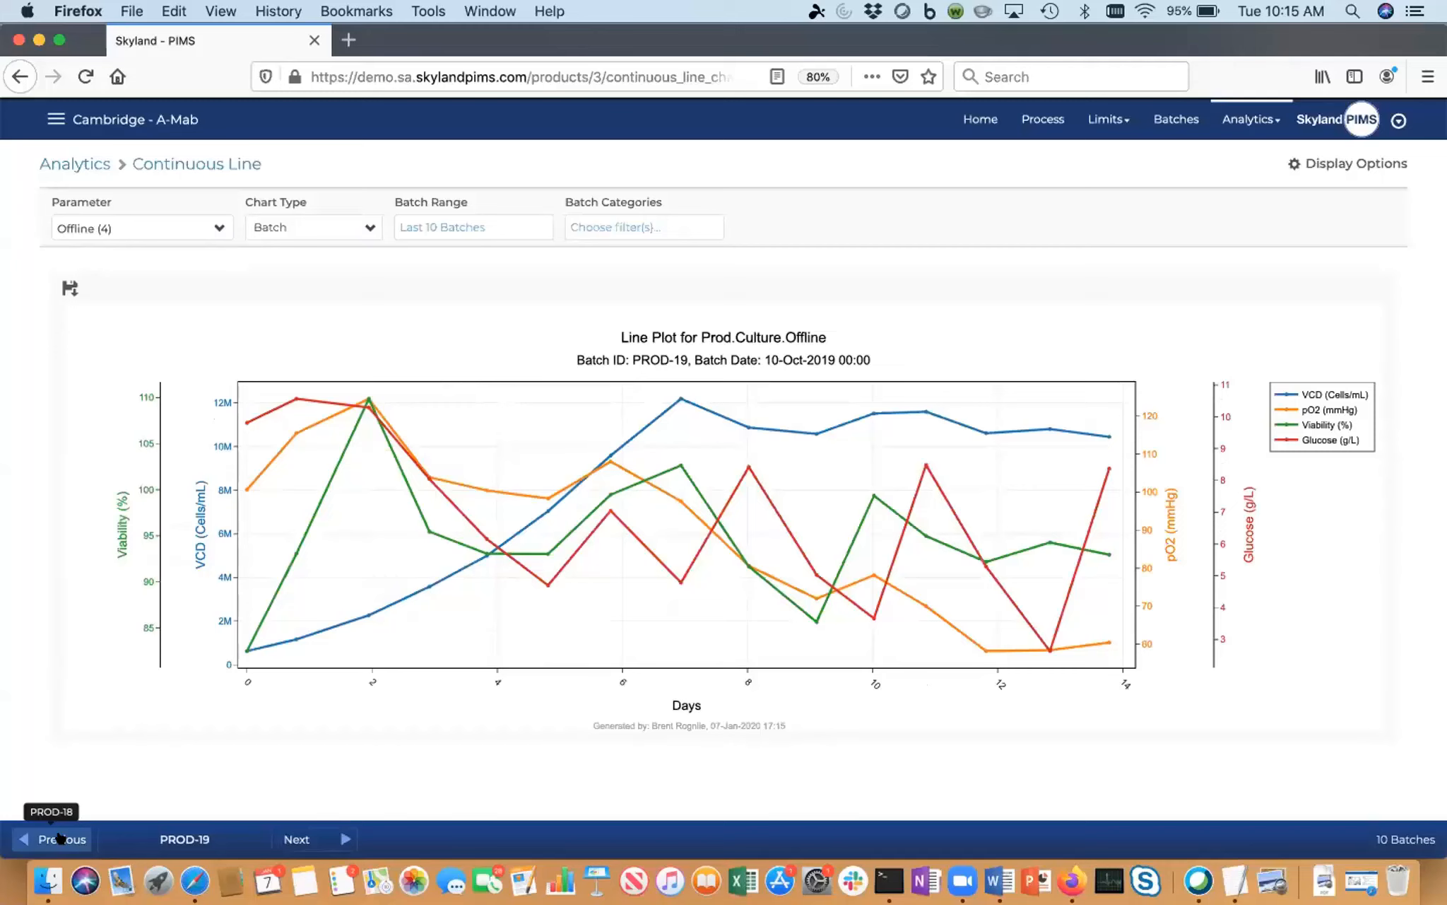
left_click(60, 837)
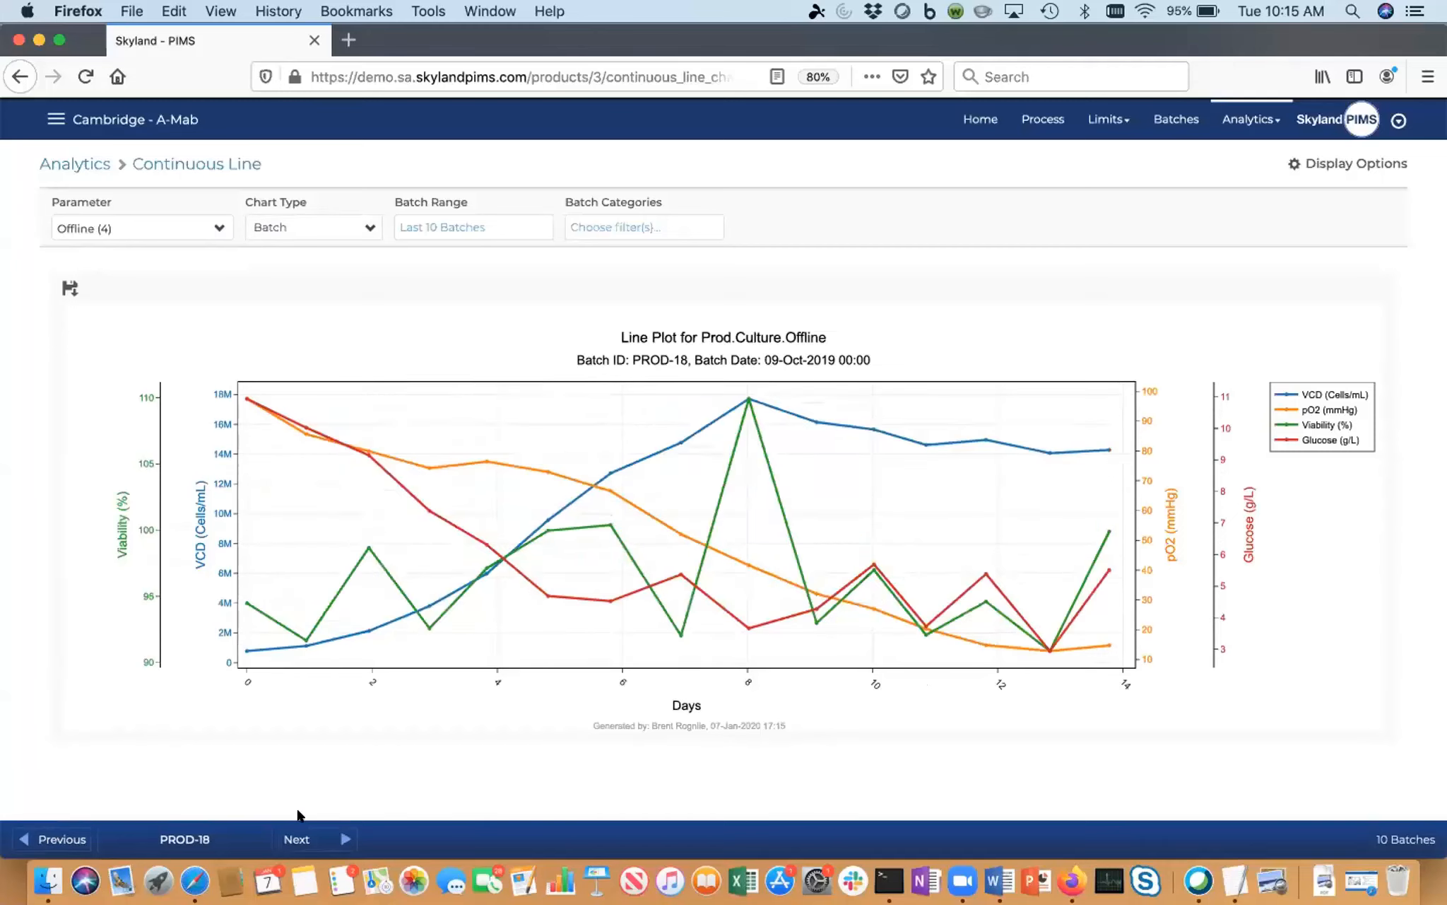
left_click(293, 838)
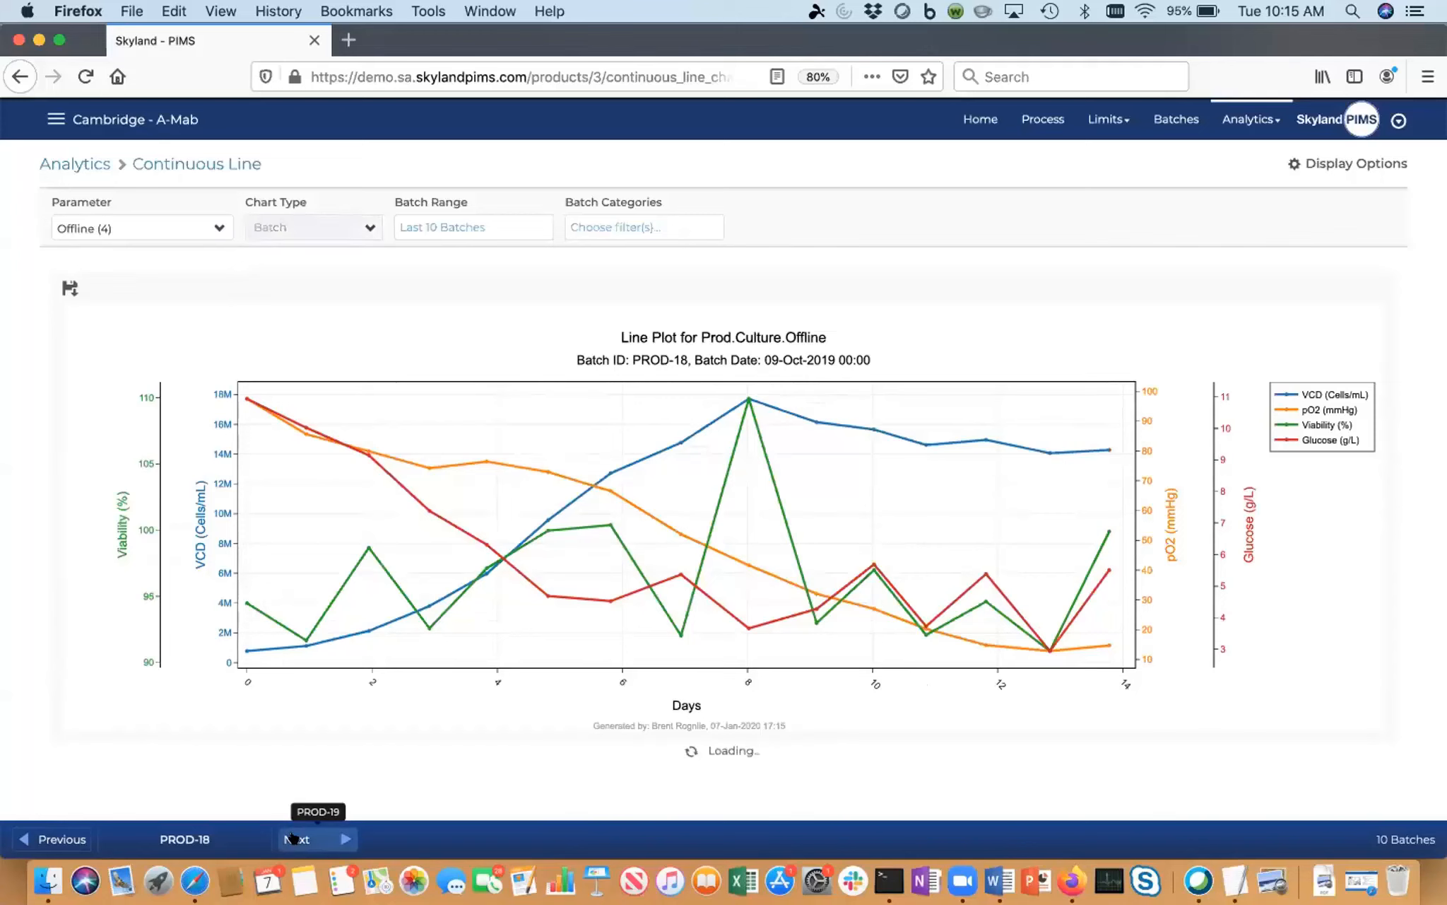
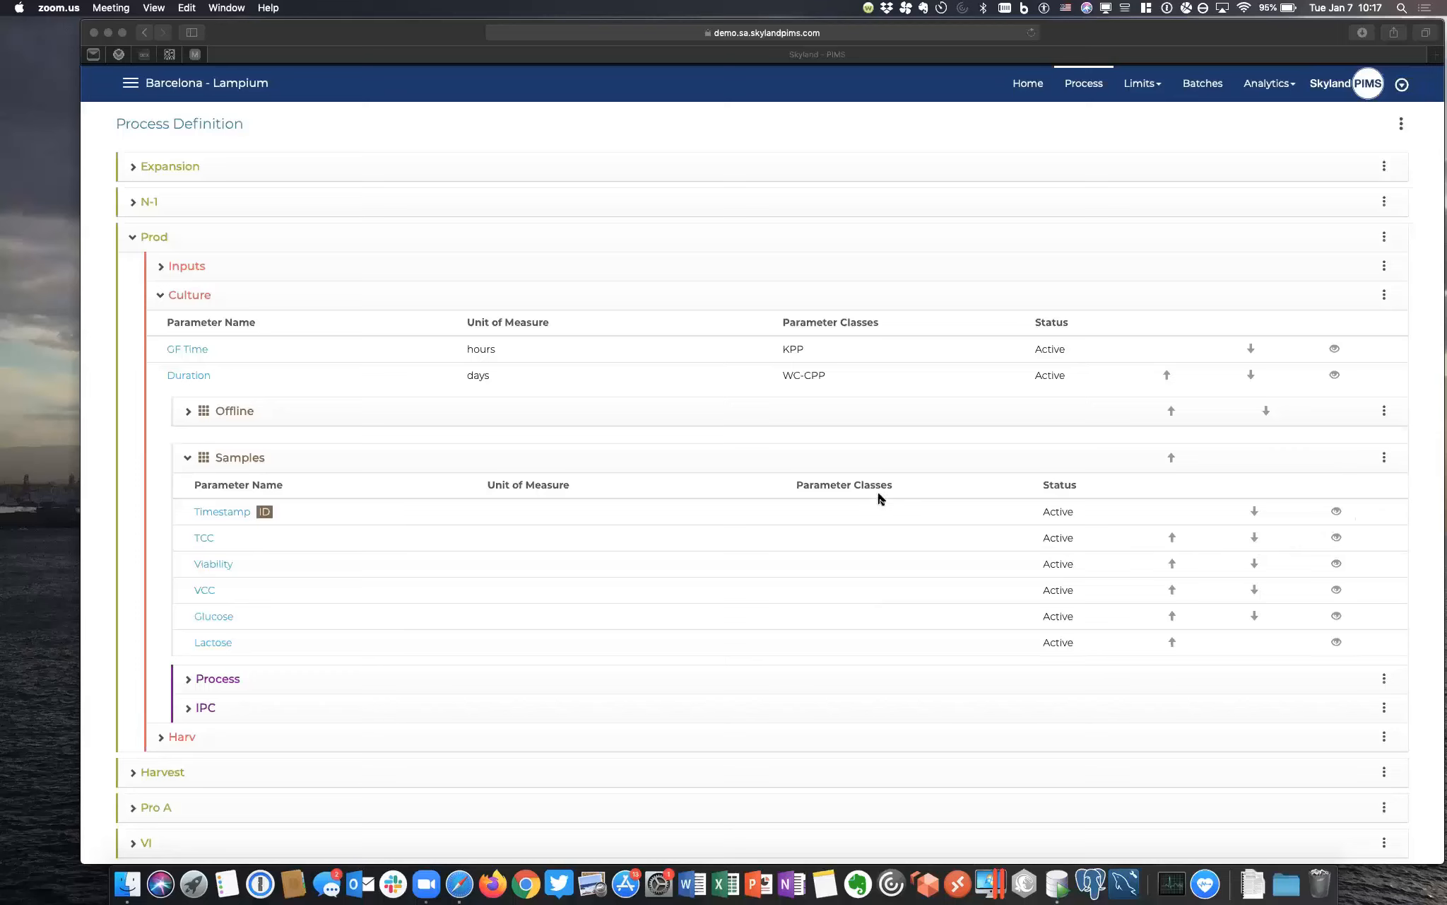
Step: Show the definition details of the TCC parameter in the Samples table of the Barcelona - Lampium process definition
scroll(730, 513, "down", 3)
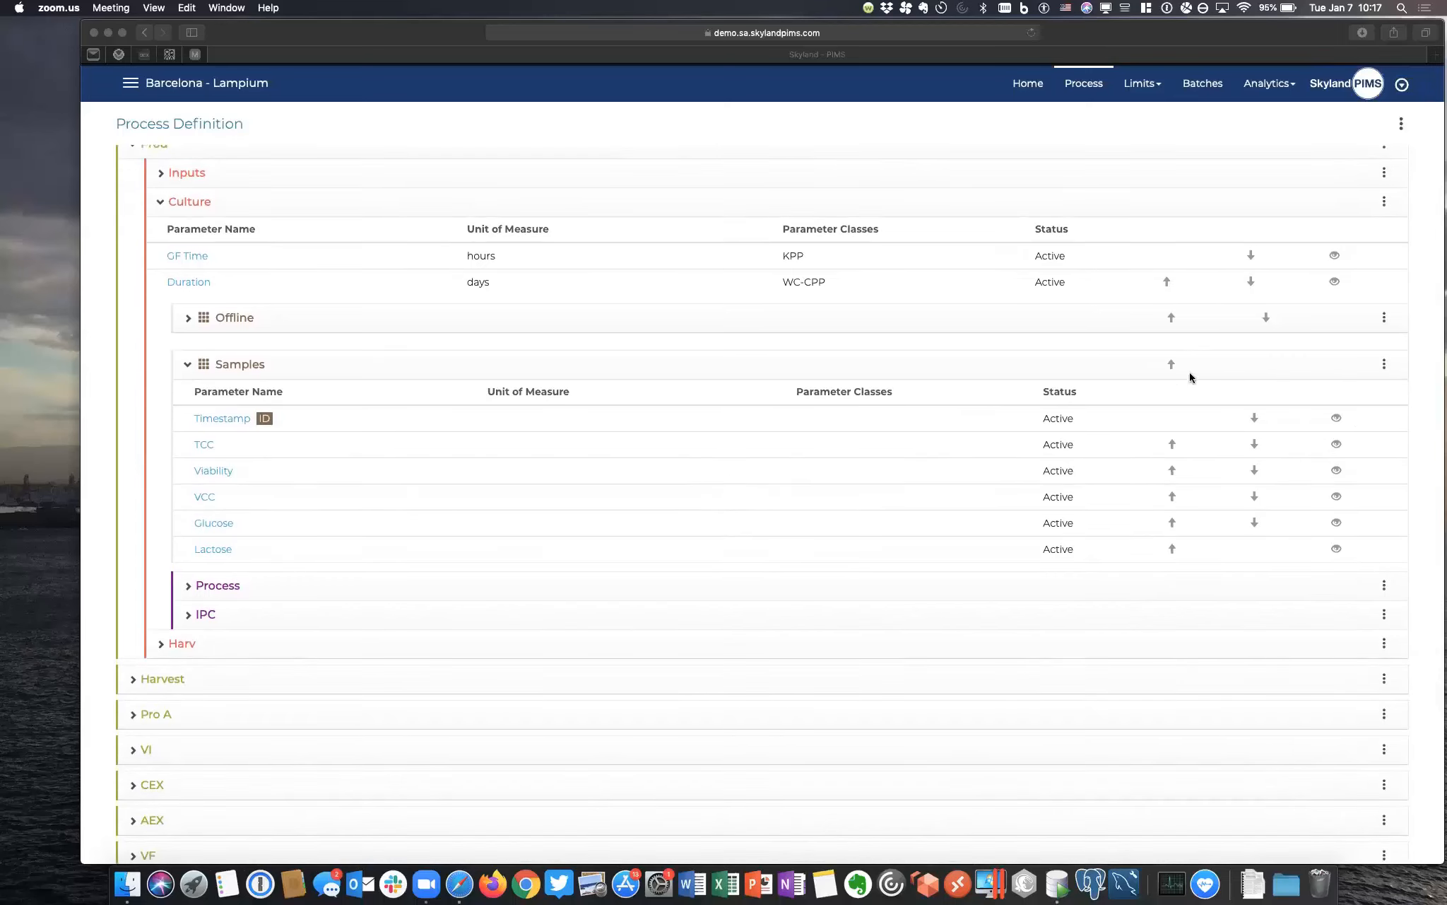
left_click(1336, 447)
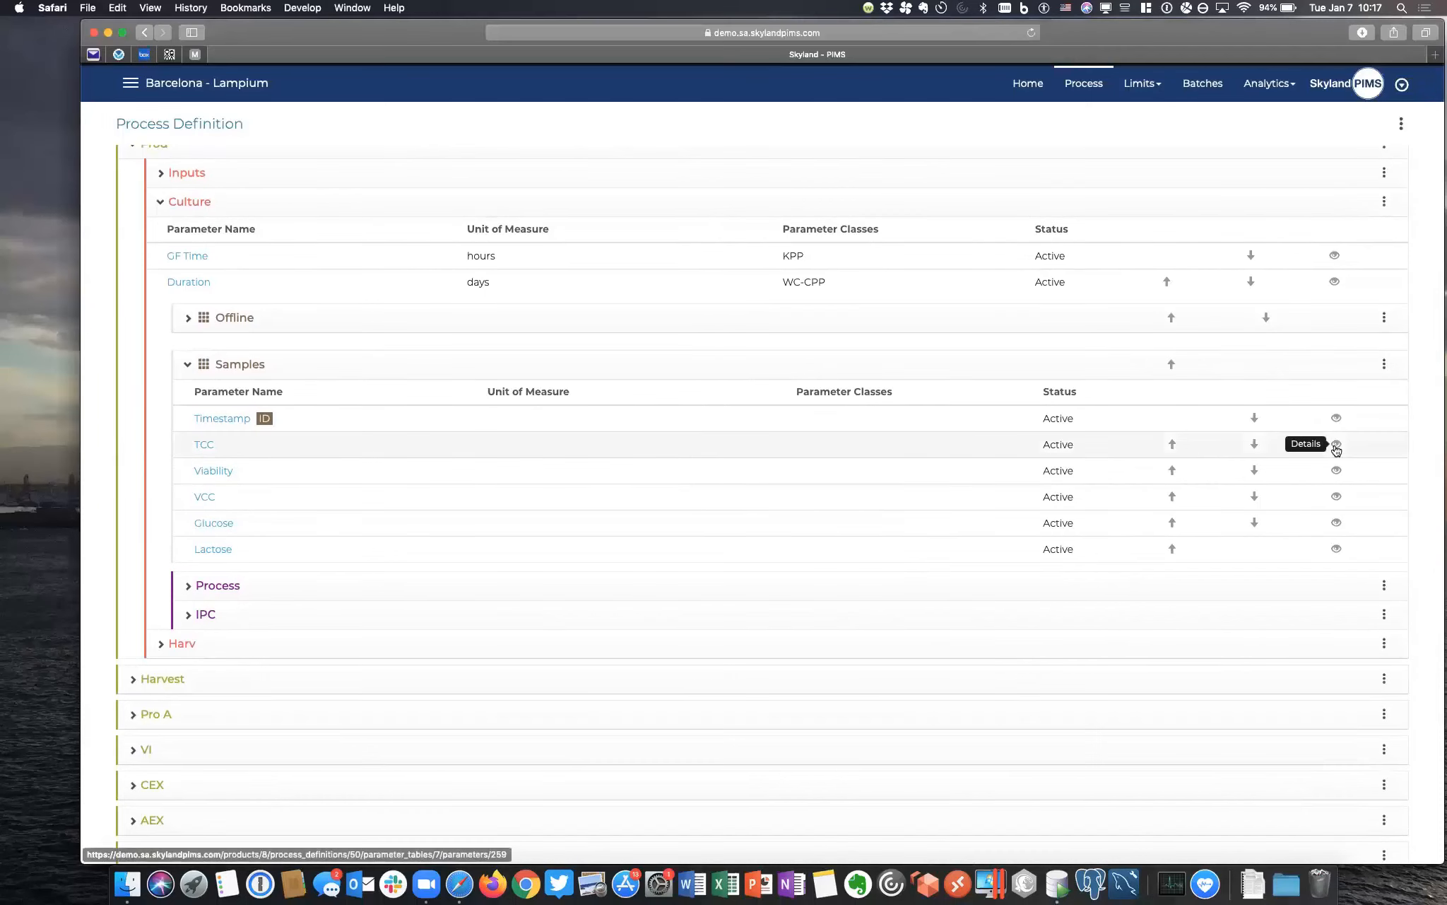
left_click(1337, 447)
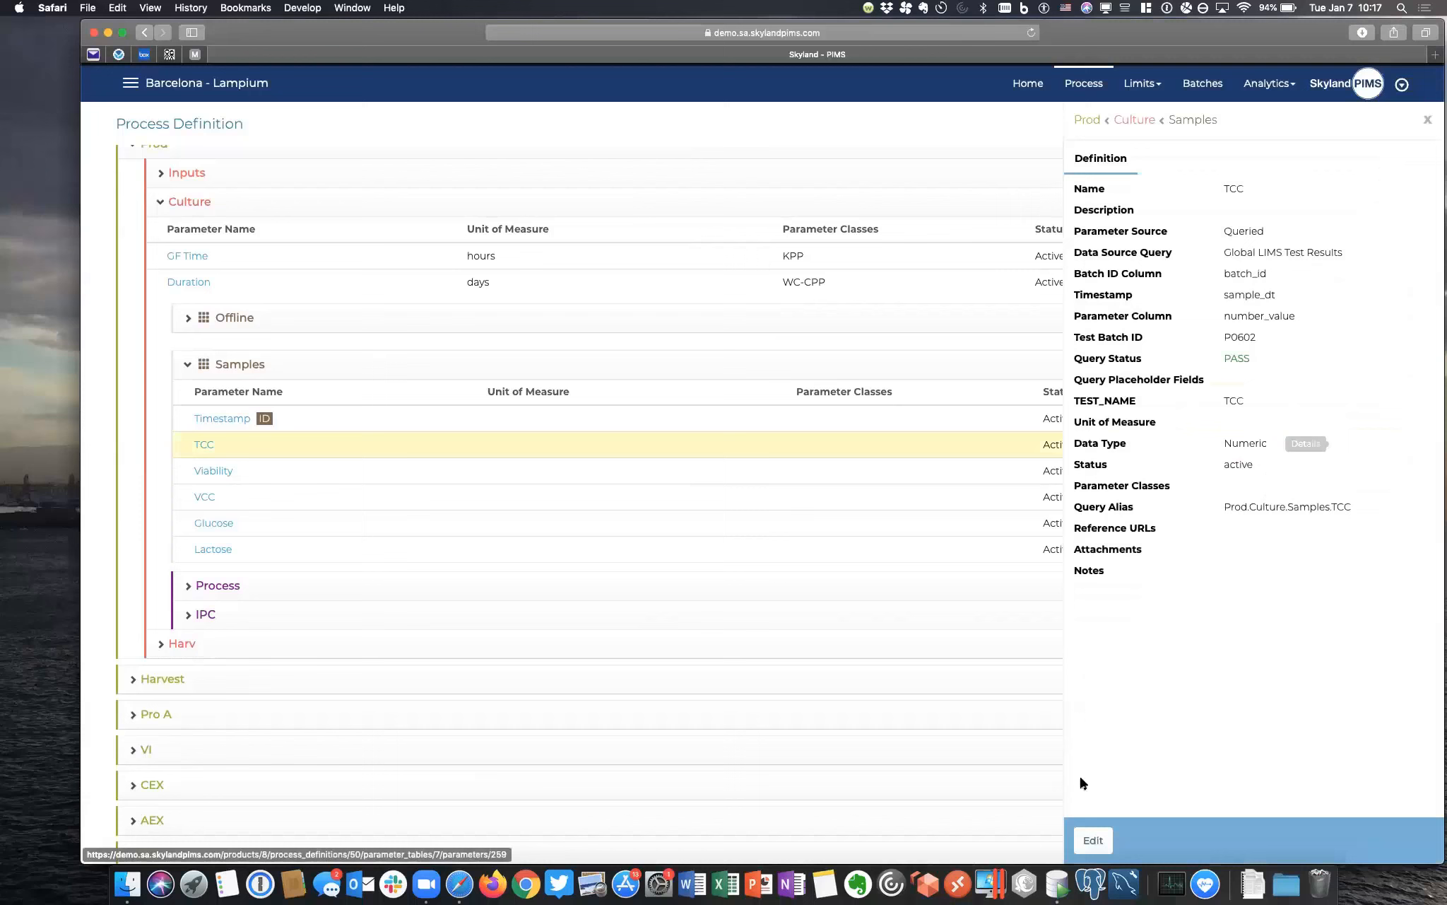
Step: Edit the TCC parameter, test its query, mark the test as Pass and save the parameter
left_click(1093, 840)
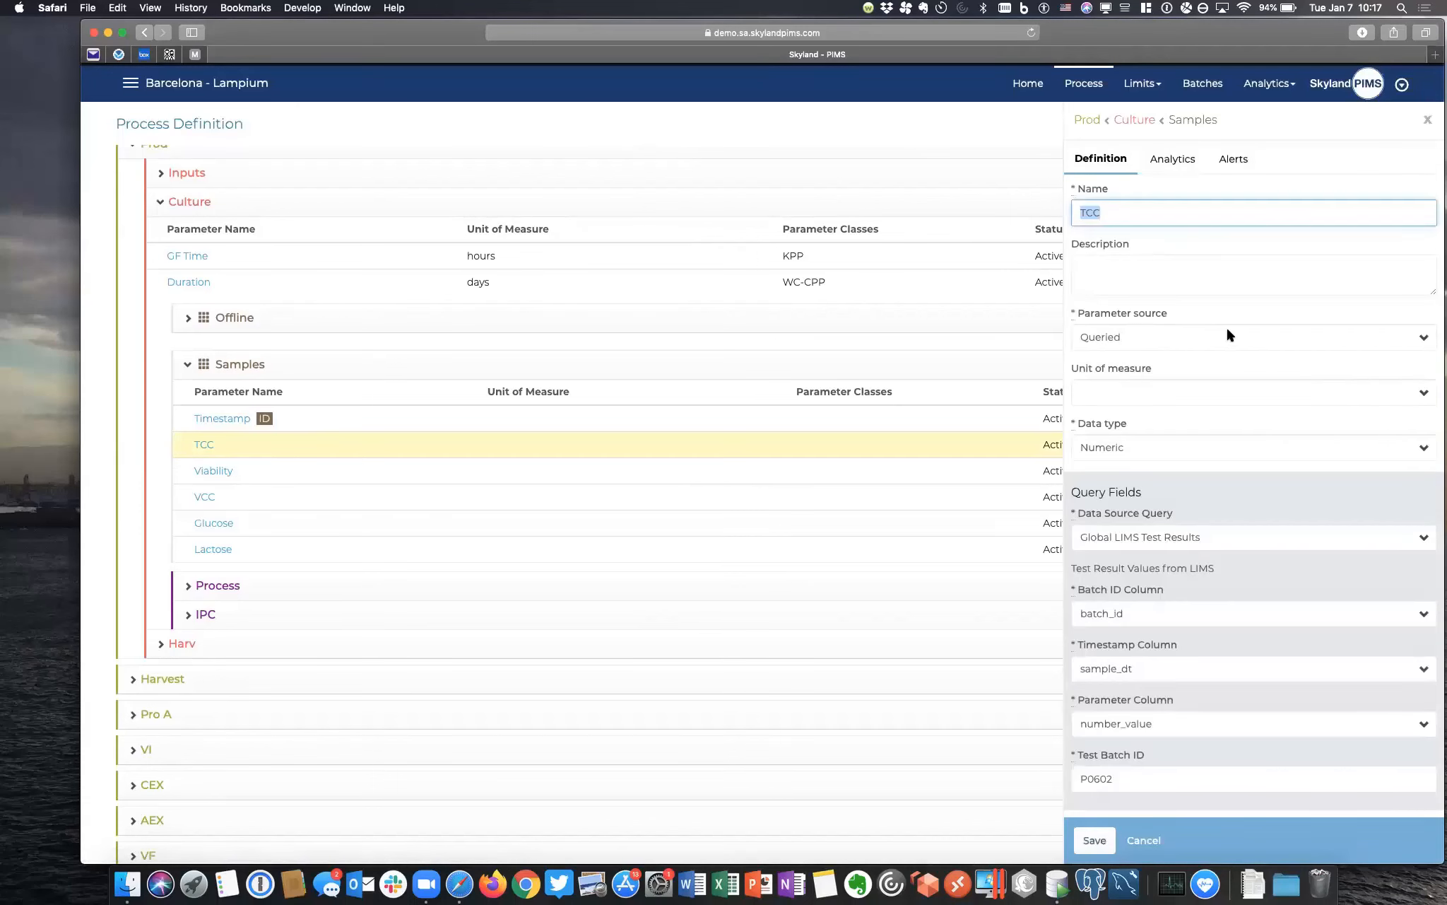
scroll(1222, 444, "down", 5)
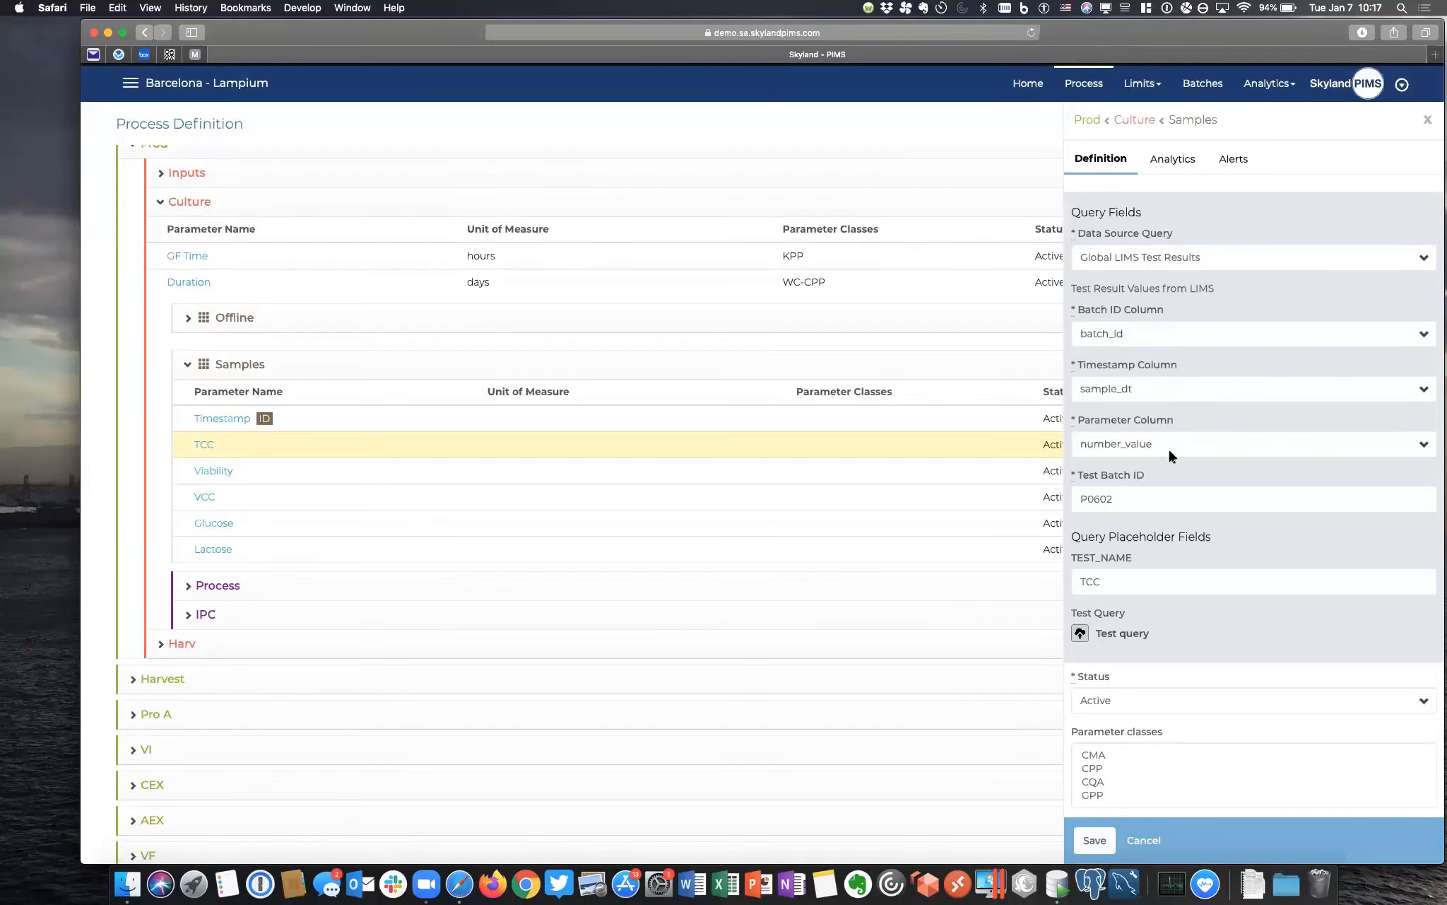
scroll(1165, 563, "down", 2)
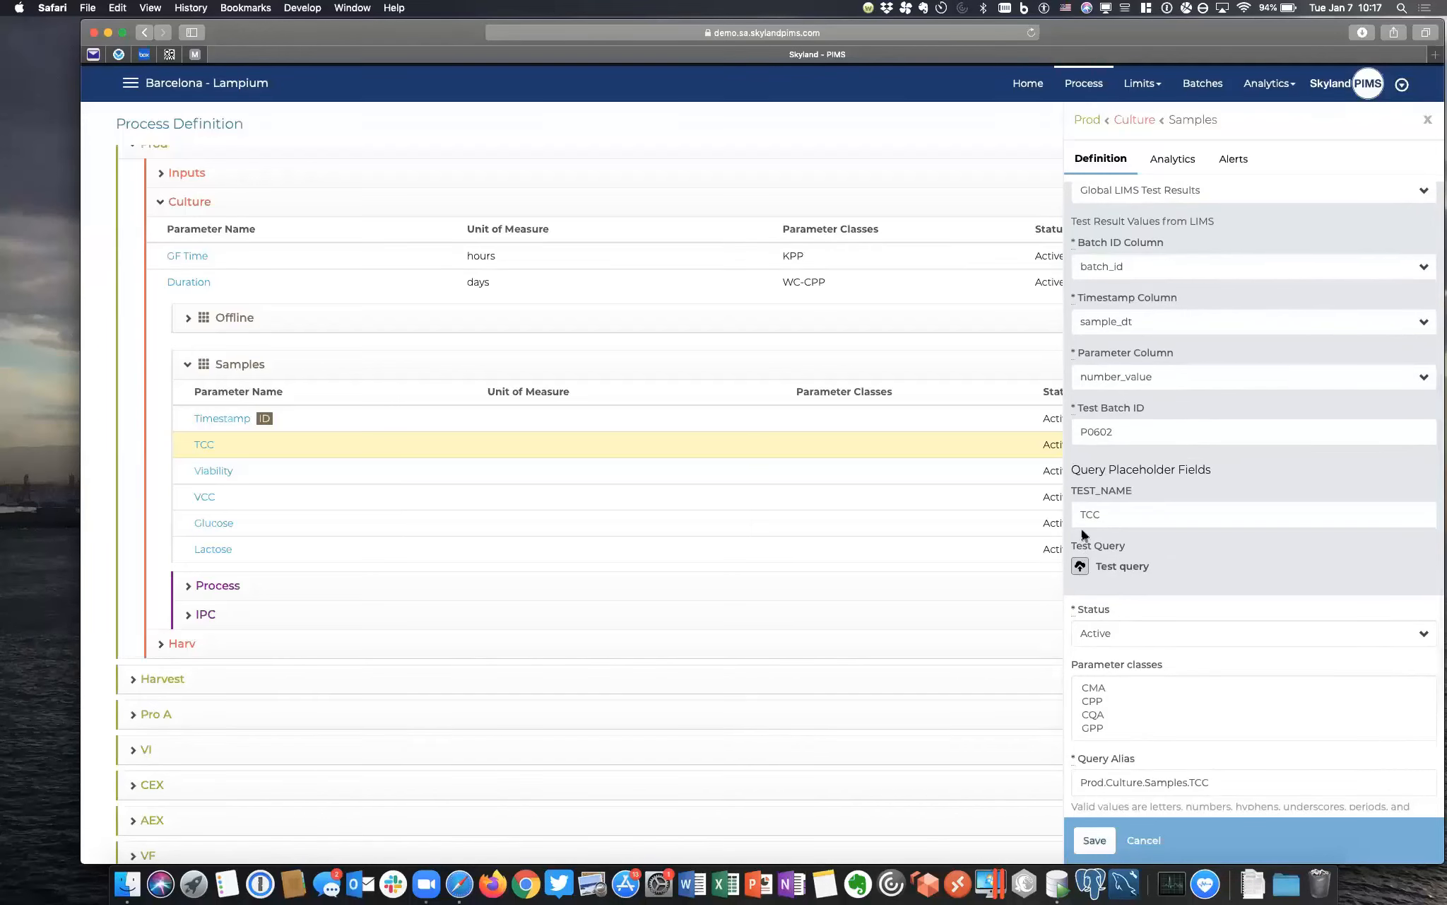
left_click(1080, 567)
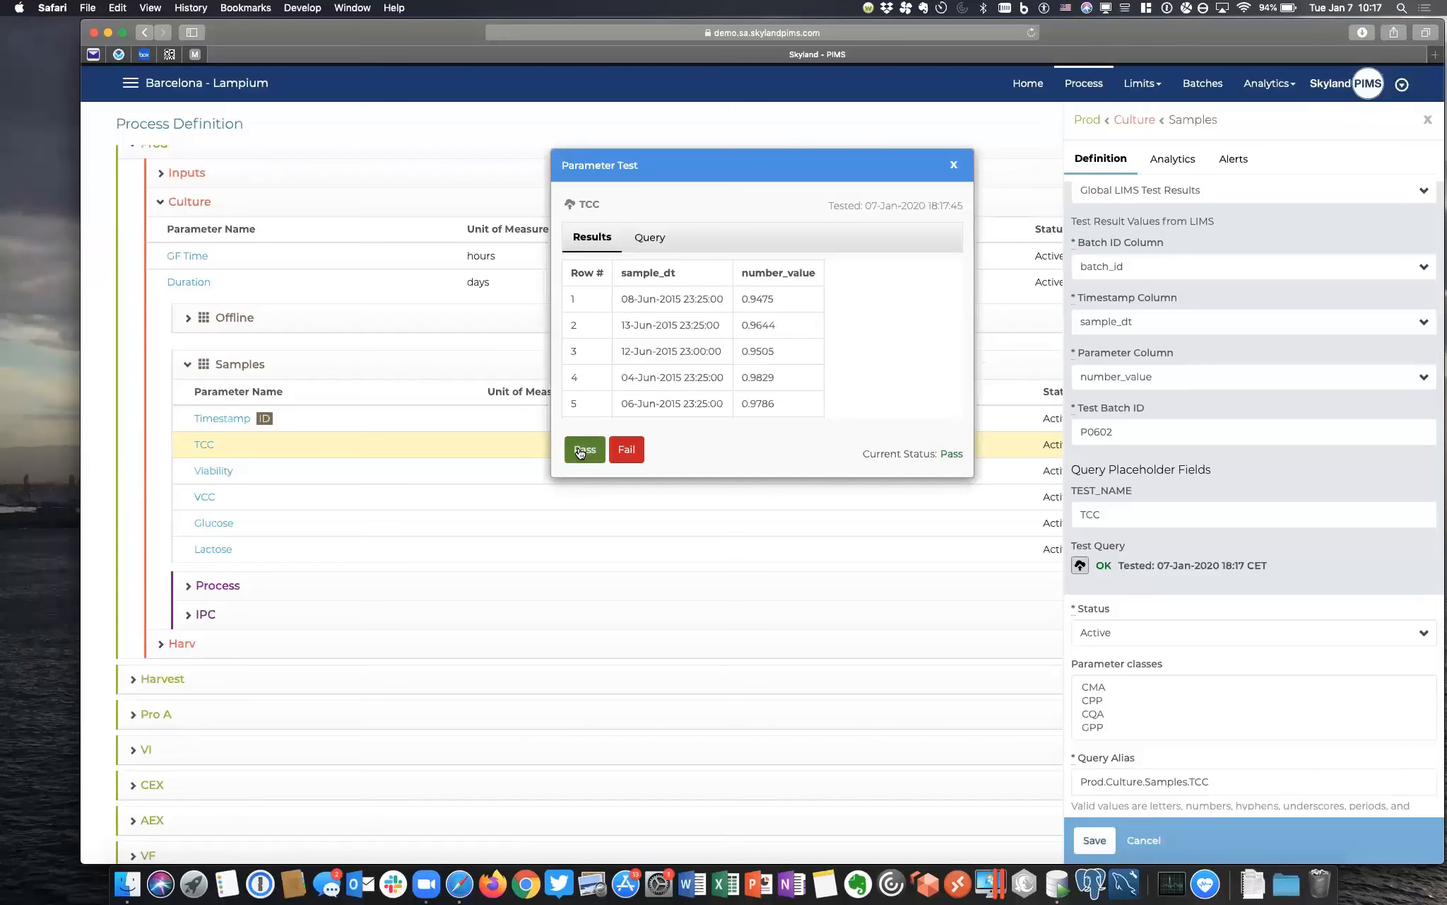
left_click(582, 450)
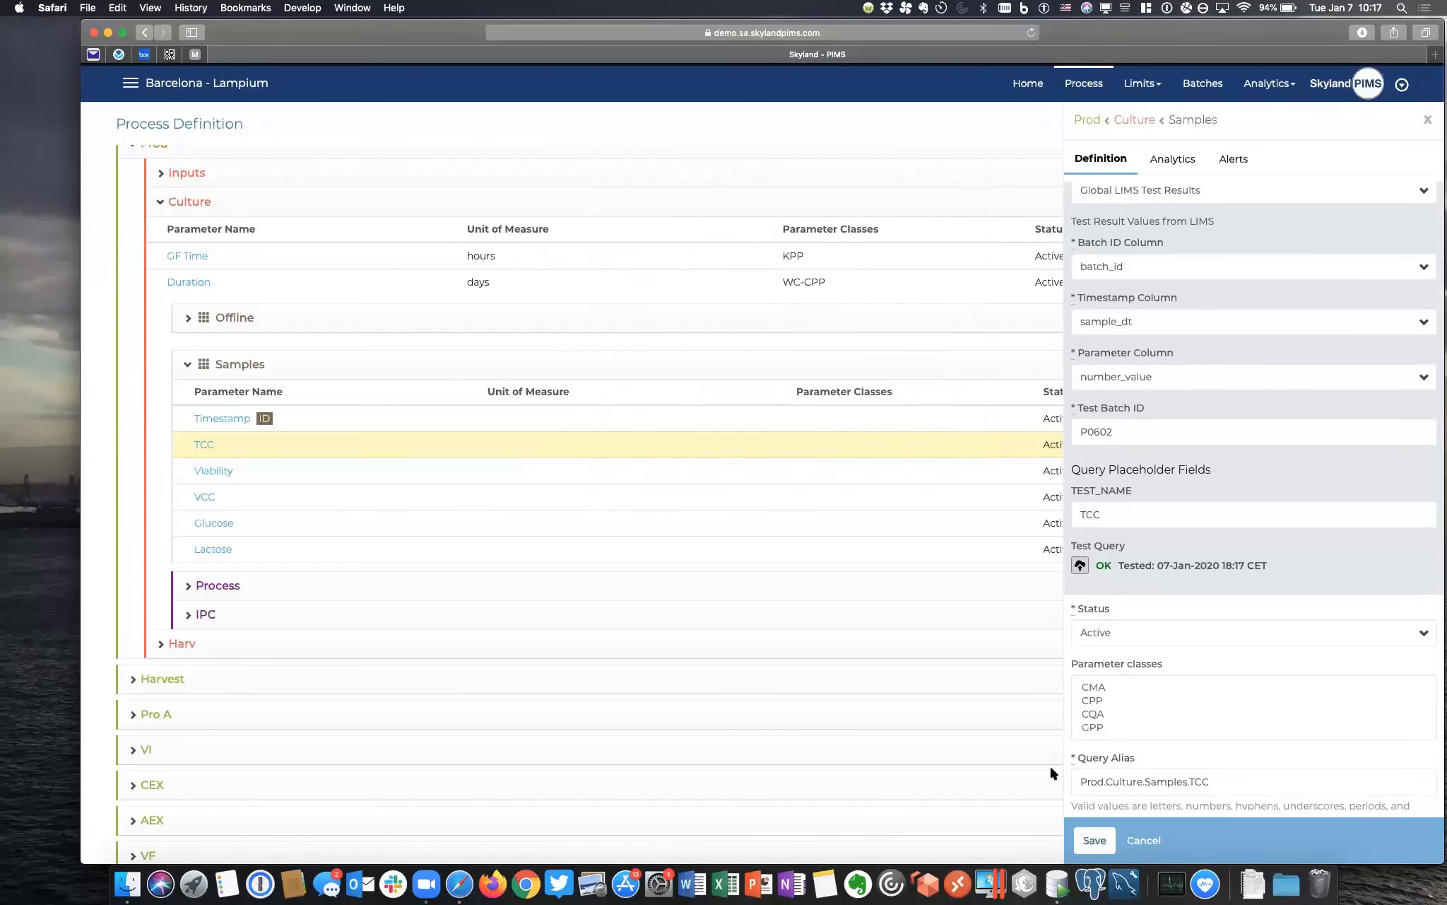
left_click(1106, 834)
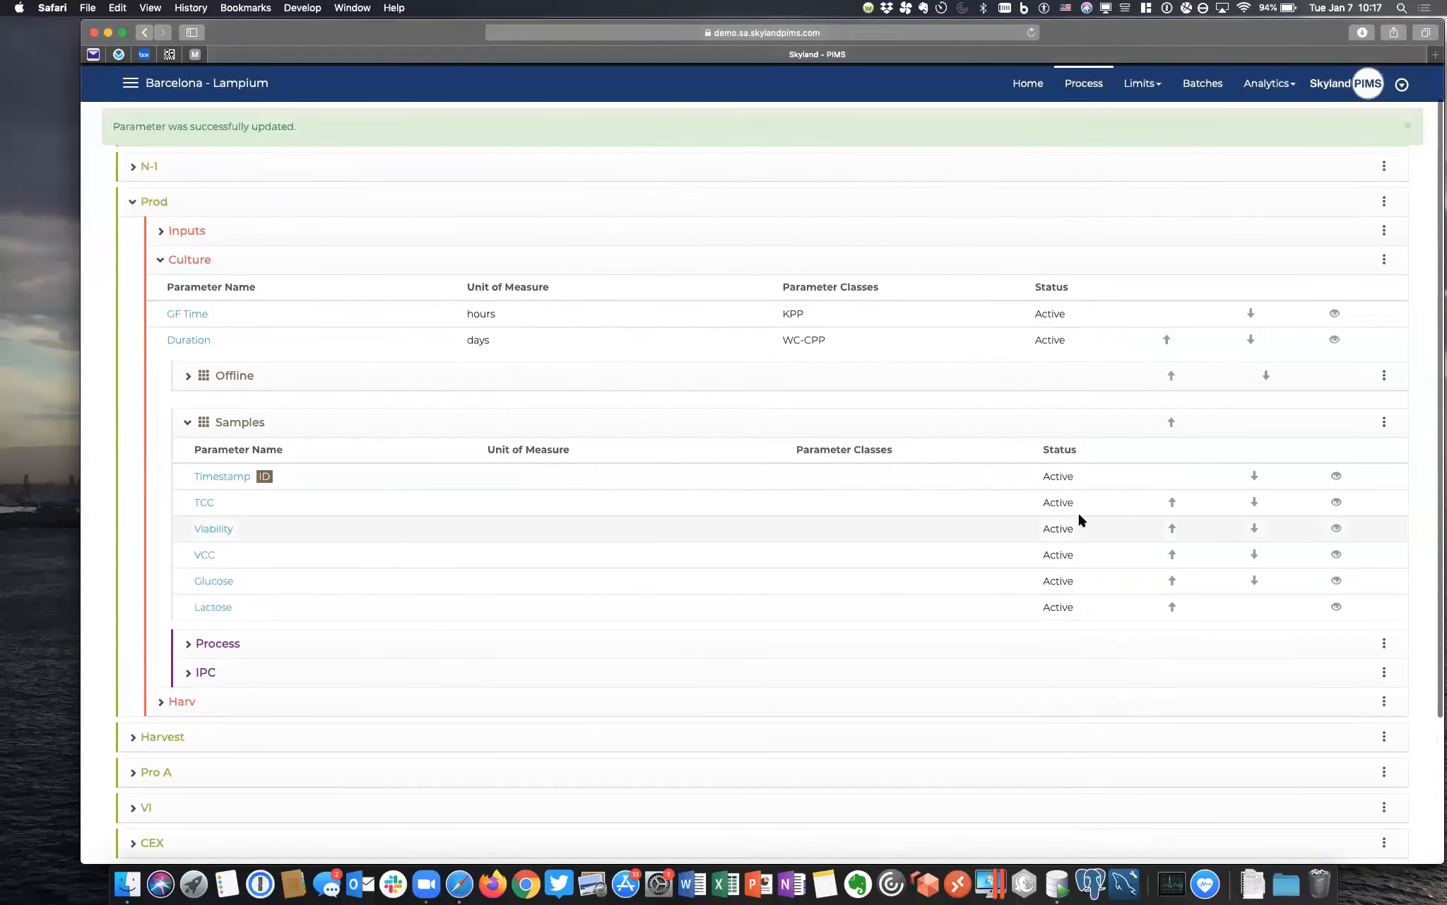
Step: Expand the Materials table under Prod Inputs, examine the Lot Number parameter's editable definition and source options, and leave without saving
scroll(1074, 505, "up", 1)
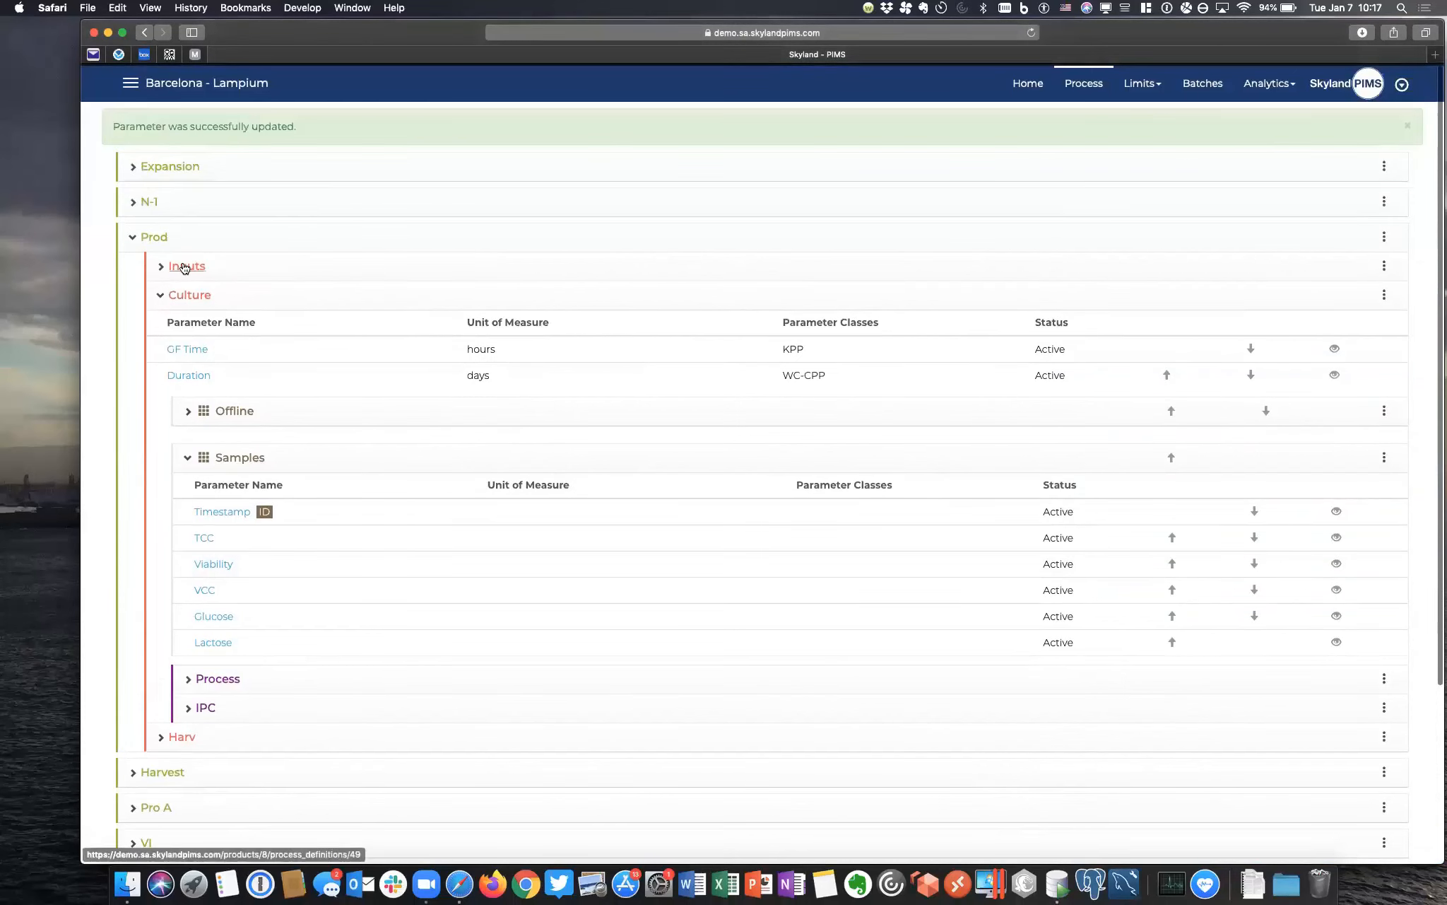
left_click(161, 267)
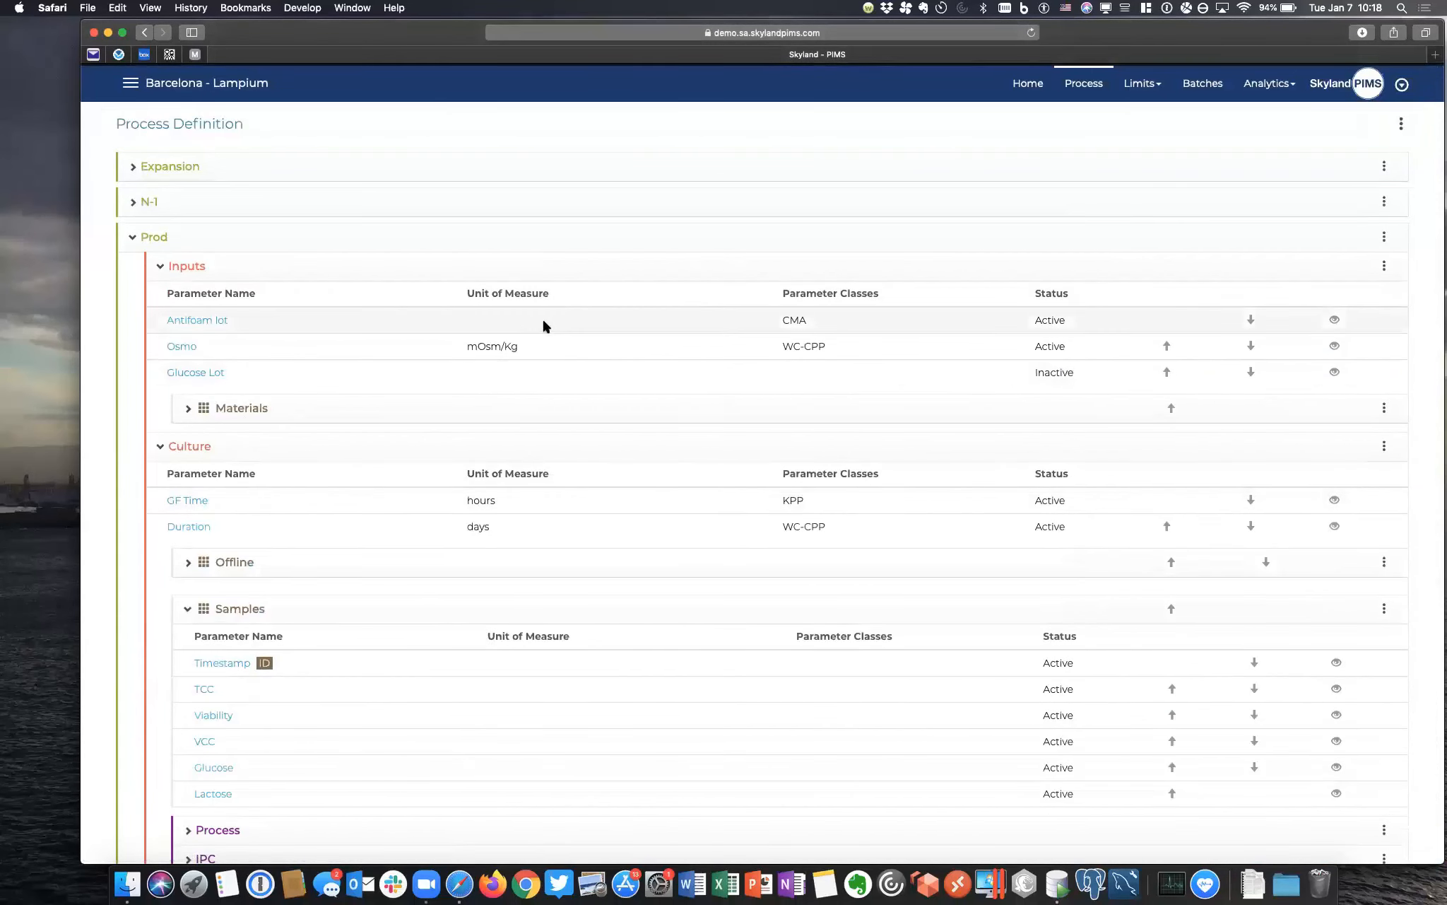
left_click(187, 410)
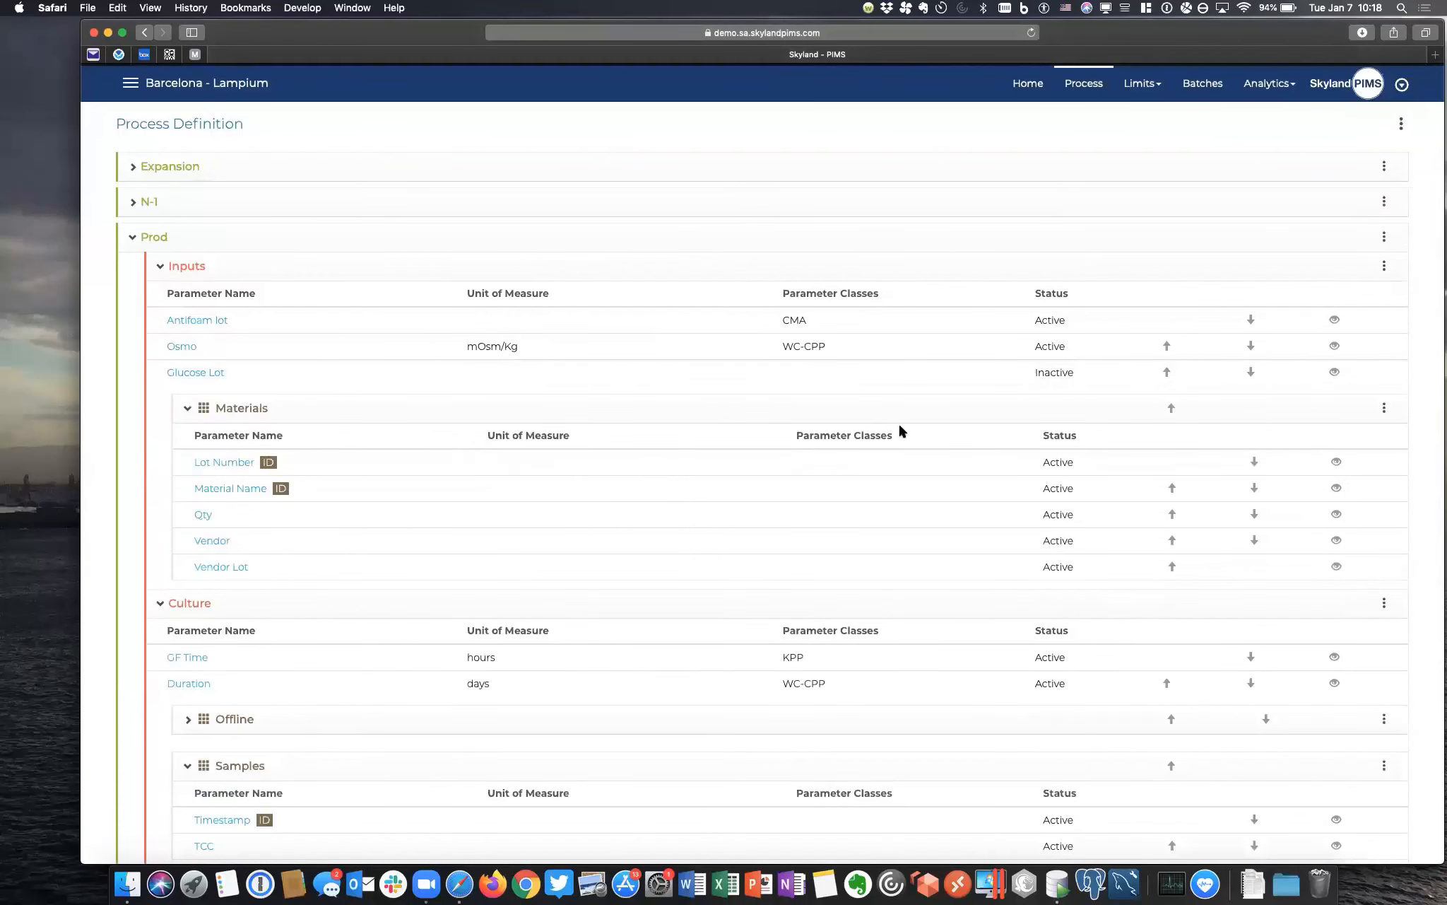
left_click(1336, 462)
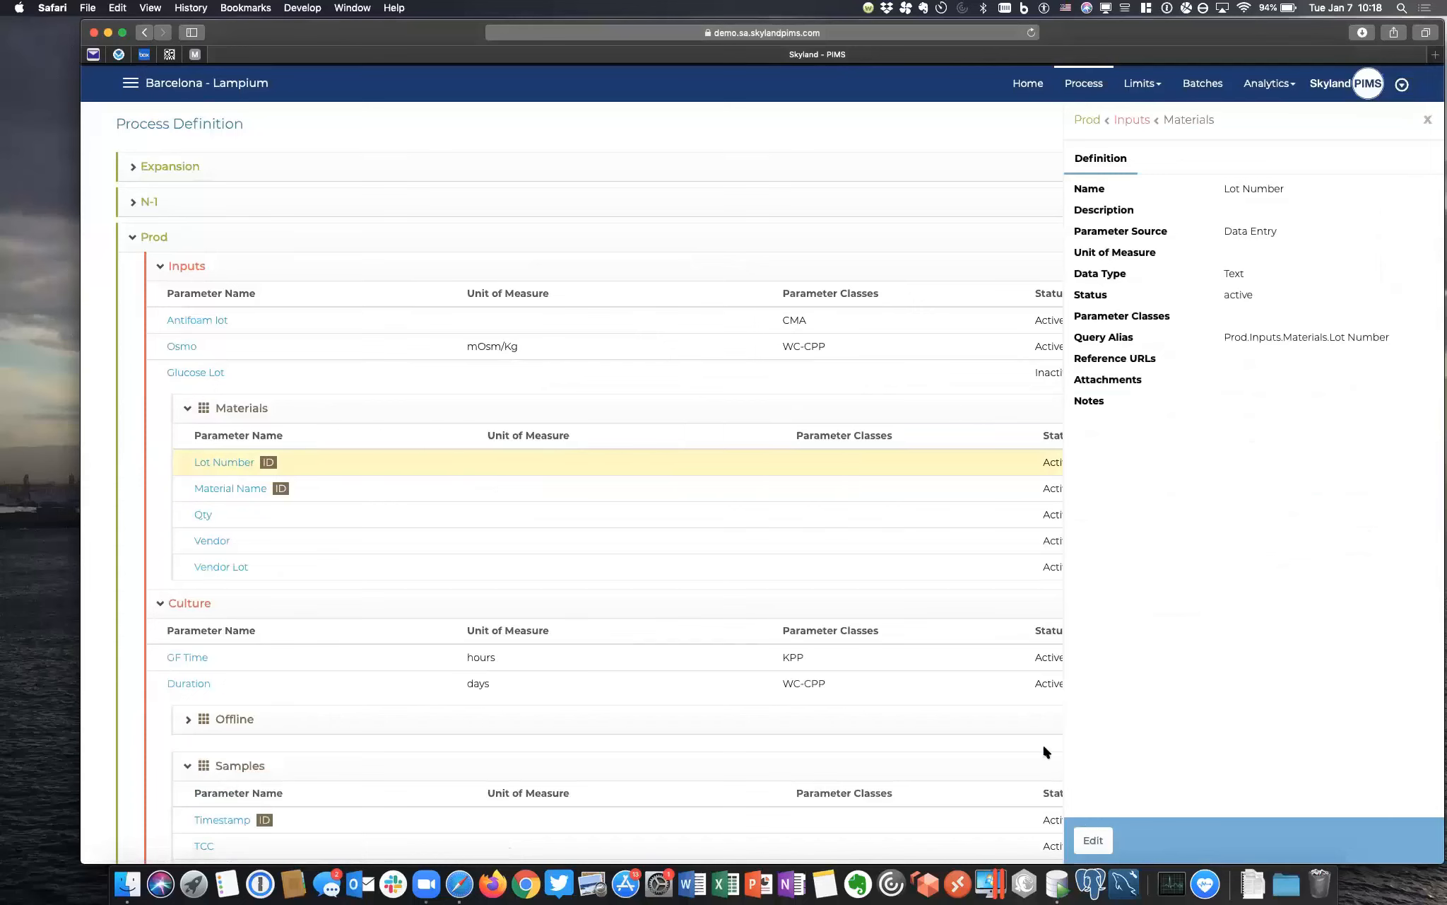
left_click(1094, 841)
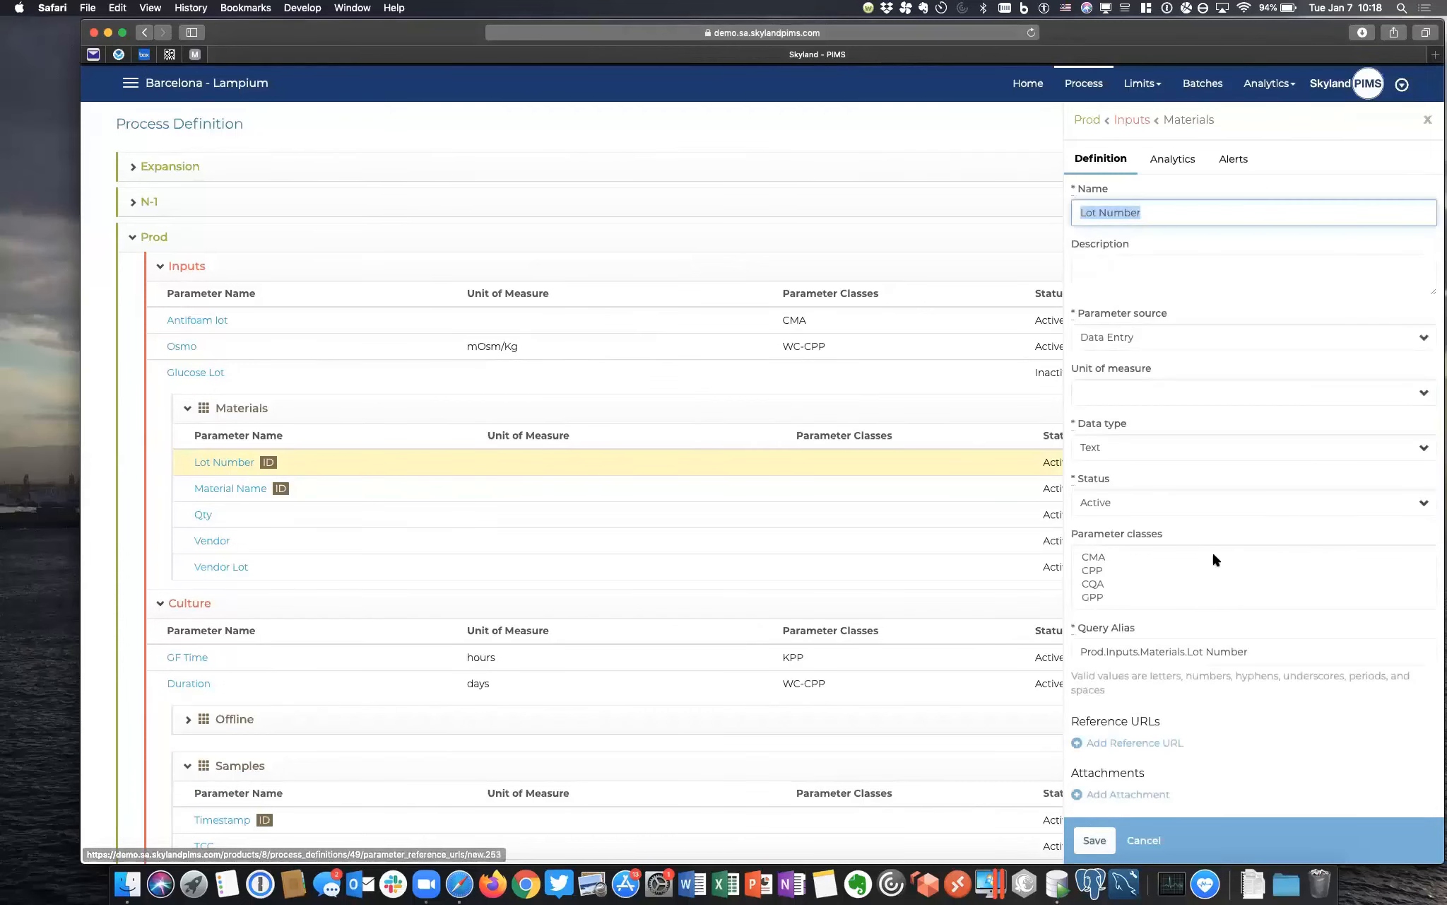
left_click(1184, 340)
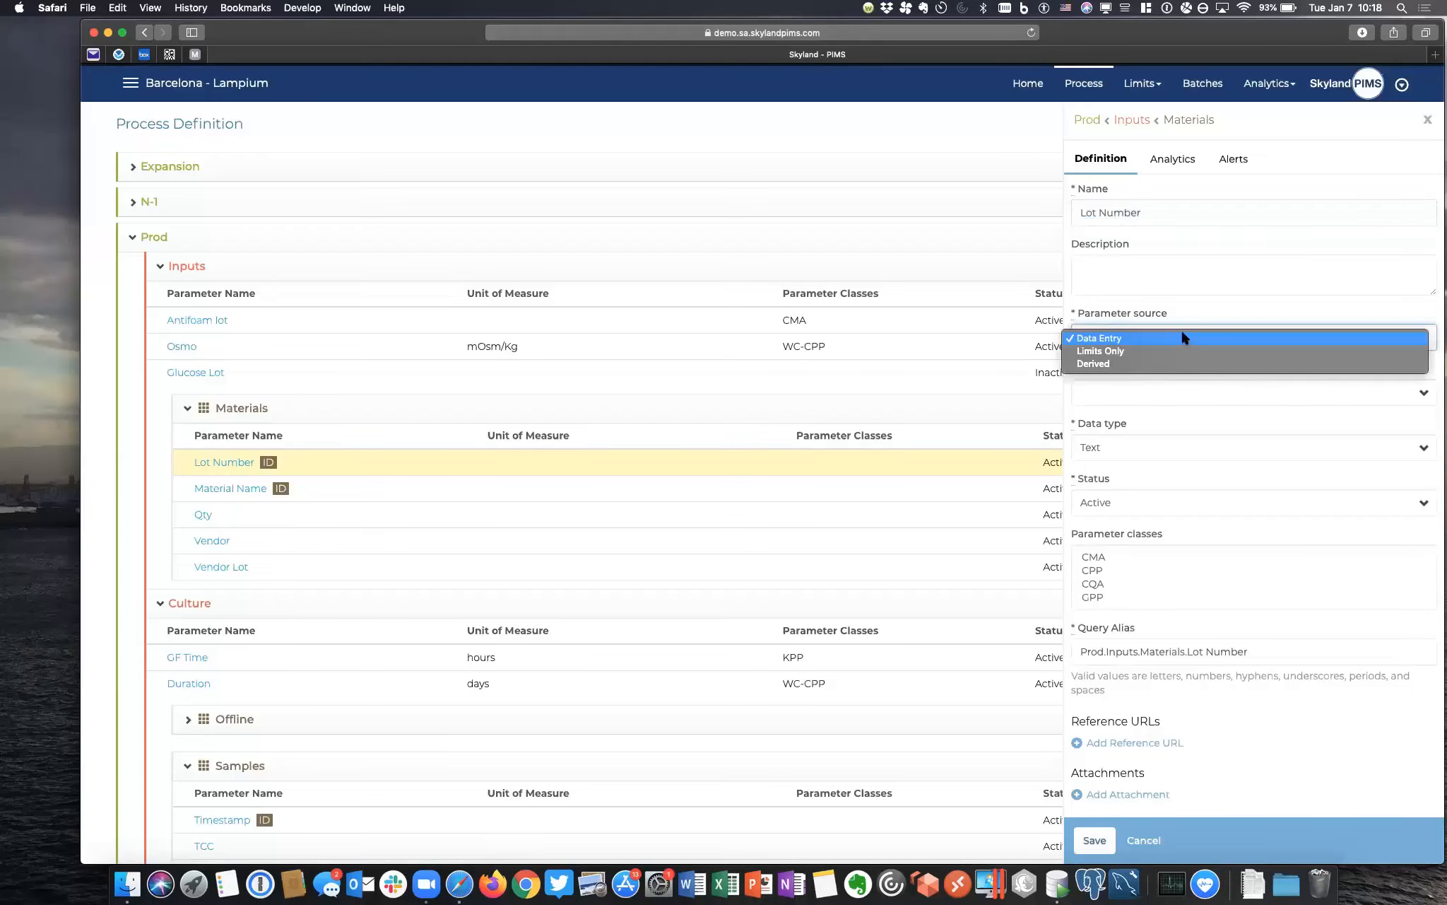
left_click(1216, 302)
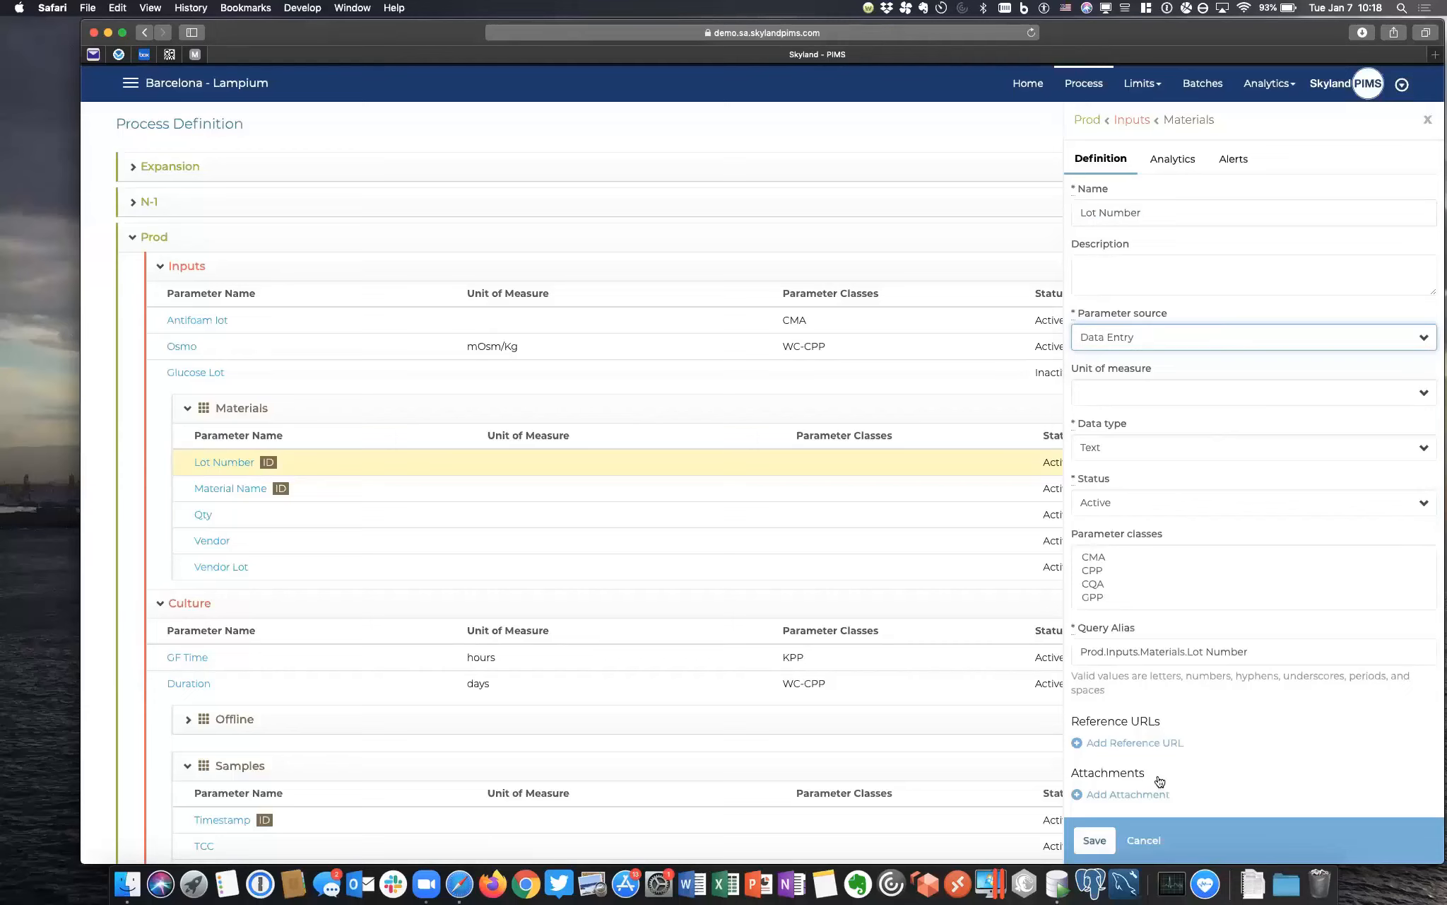
left_click(1150, 840)
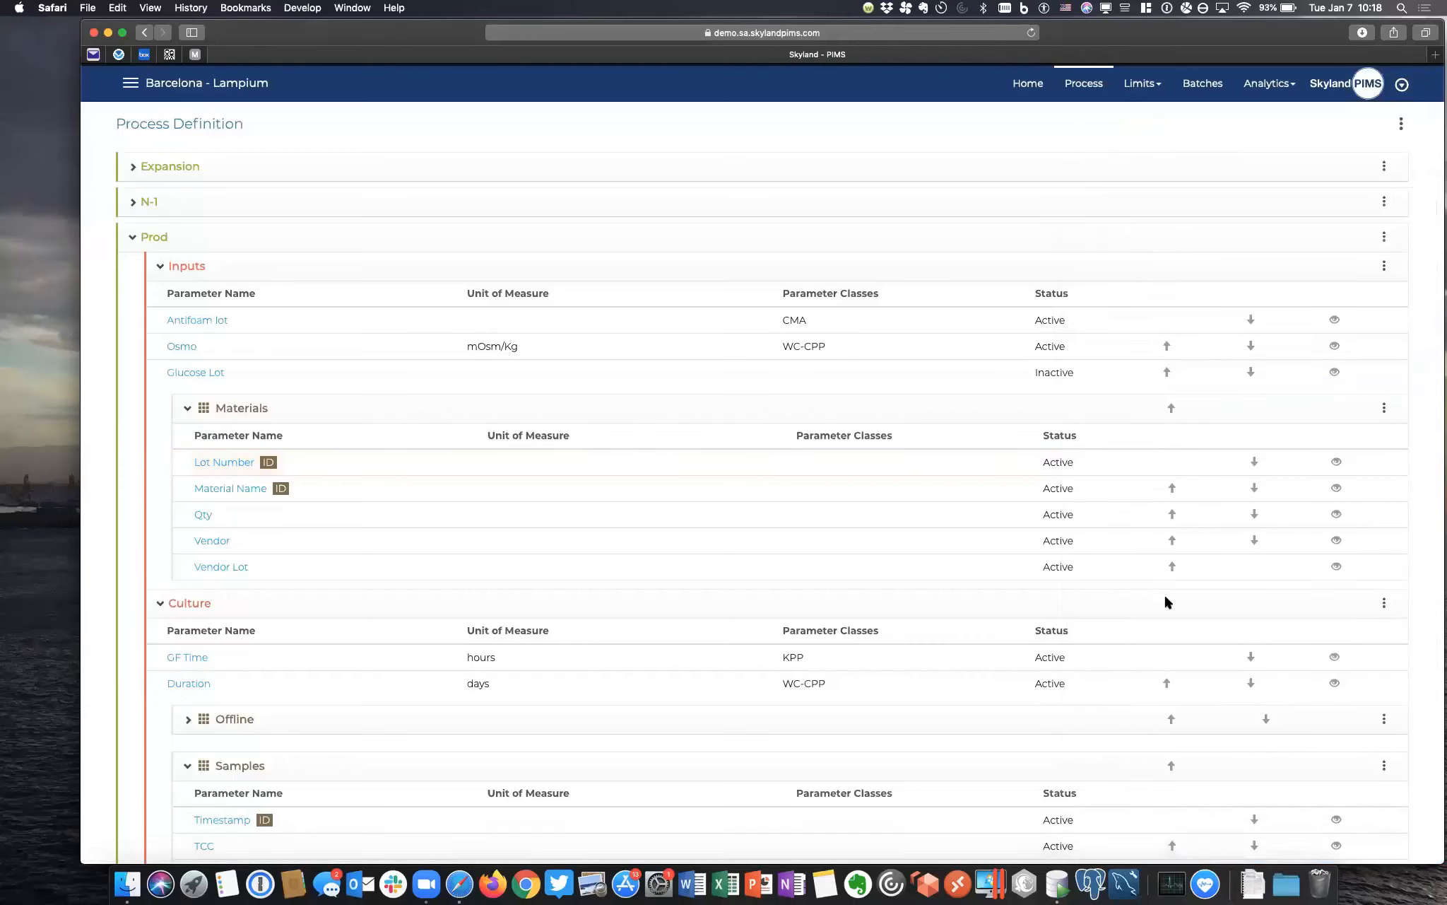
Step: Examine the Qty parameter's definition and query fields in the Materials table, and leave the edit form without saving
left_click(1336, 515)
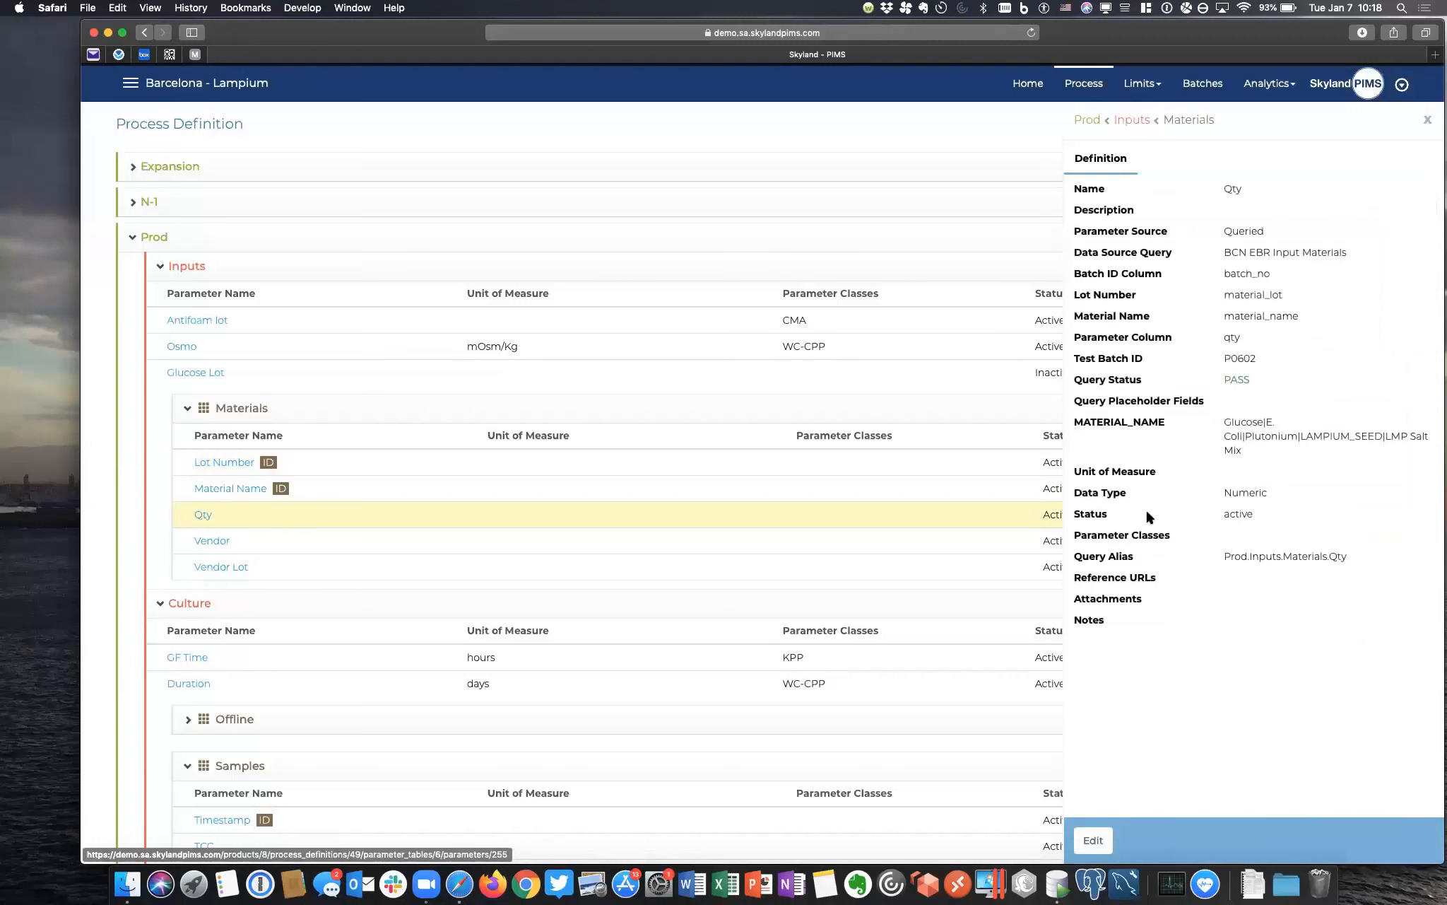
left_click(1093, 838)
scroll(1188, 513, "down", 2)
scroll(1195, 519, "down", 5)
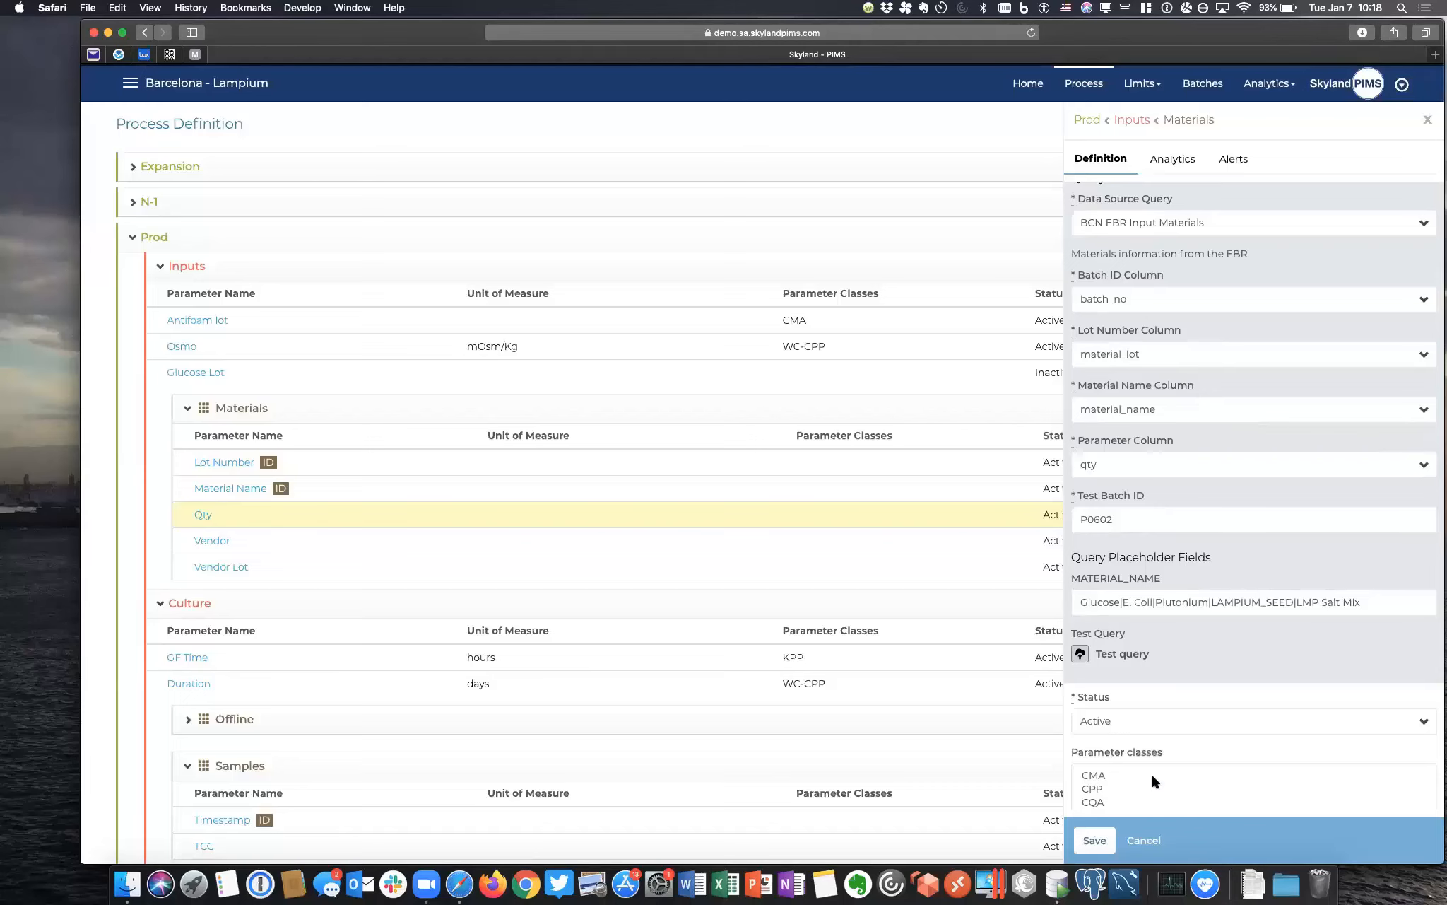
left_click(1144, 841)
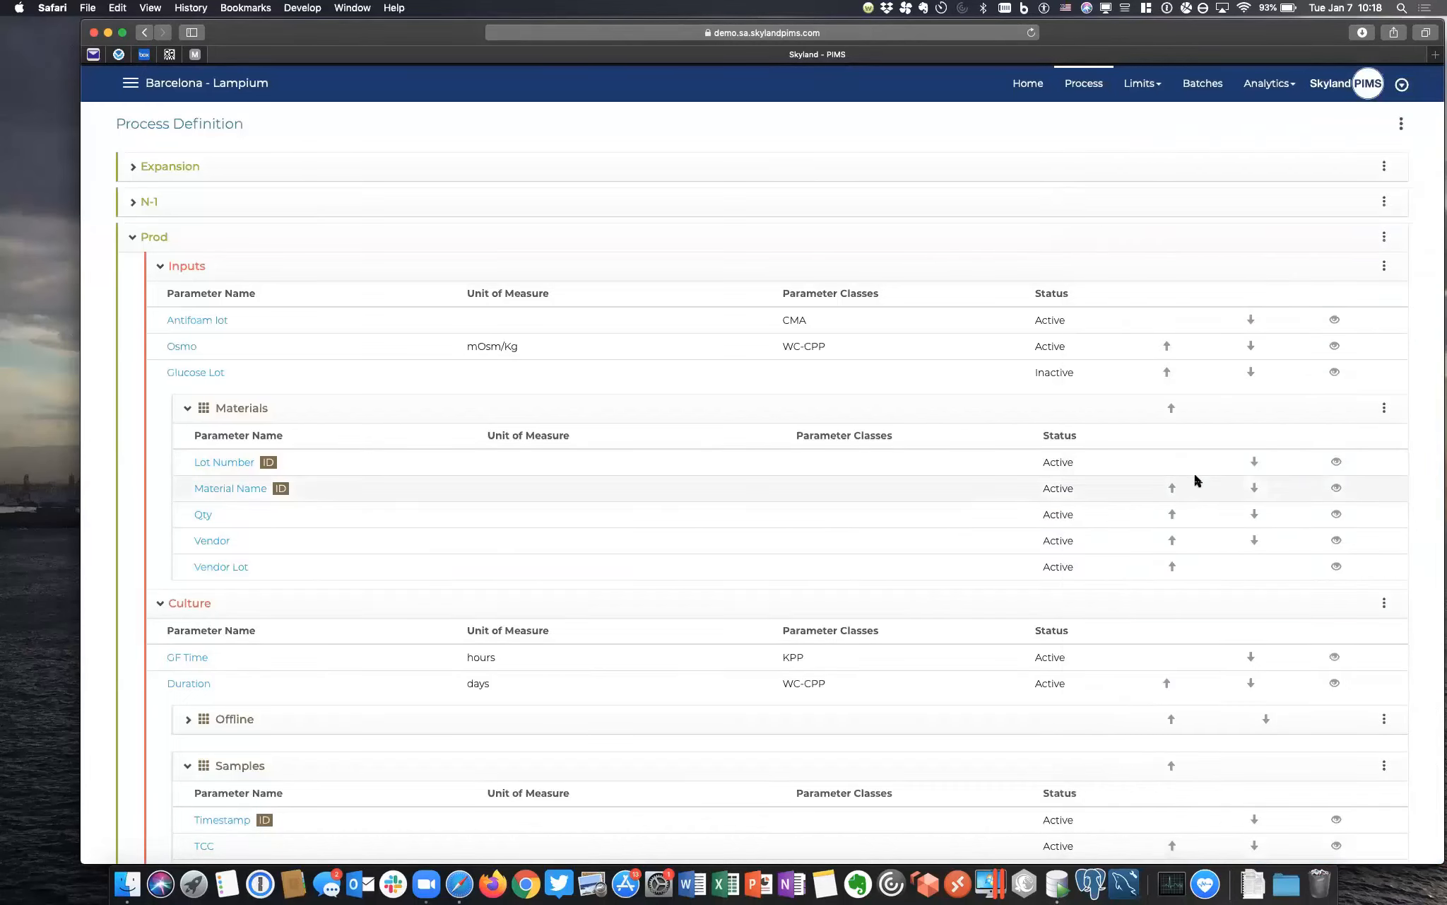
Step: Create a new batch with ID P0729 for the Prod unit operation
left_click(1204, 88)
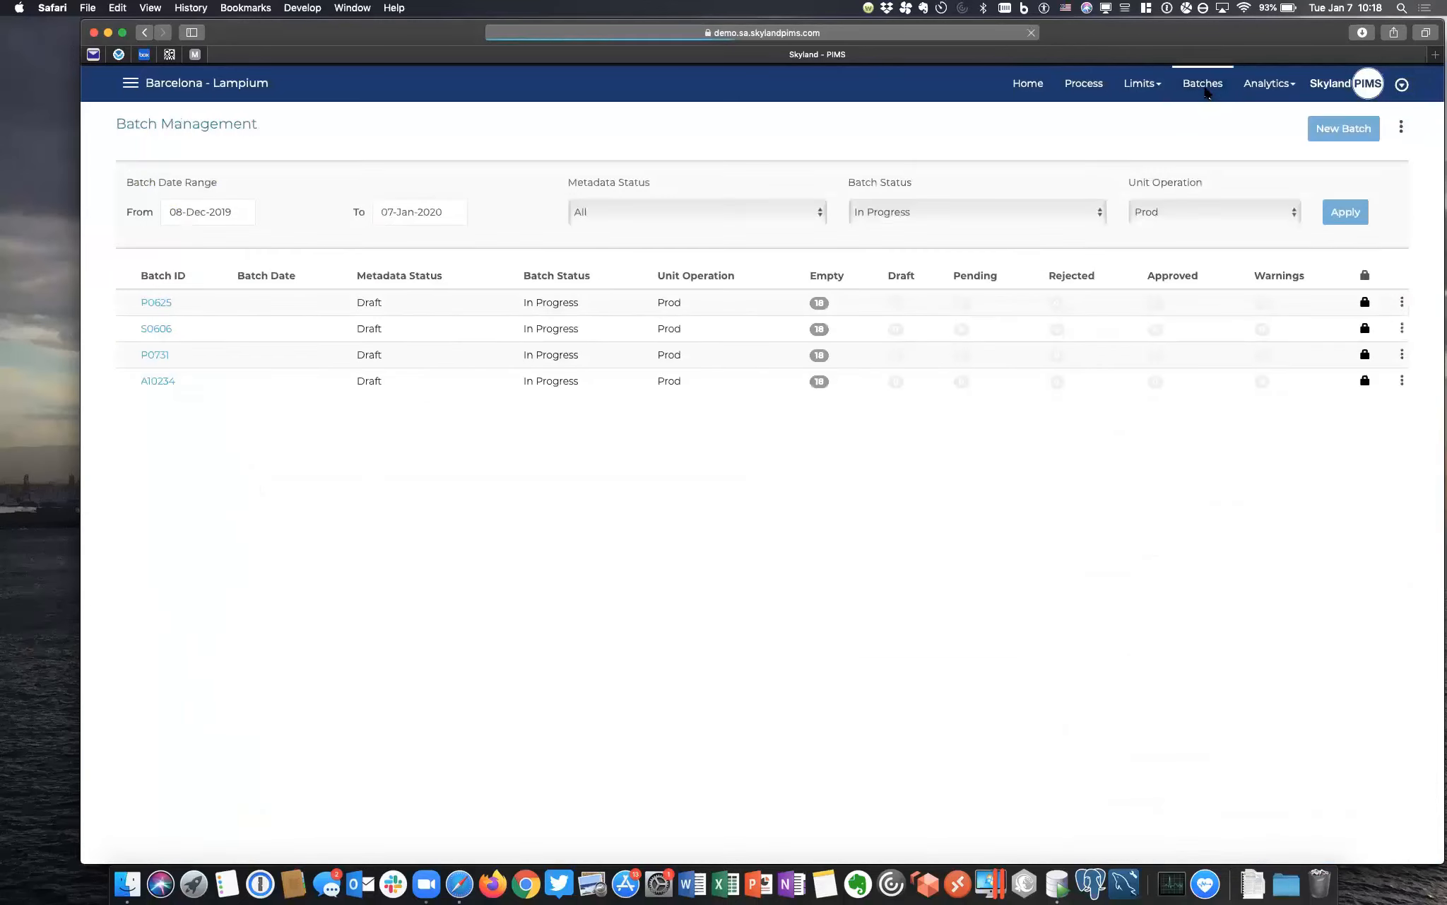
left_click(1345, 130)
type("P")
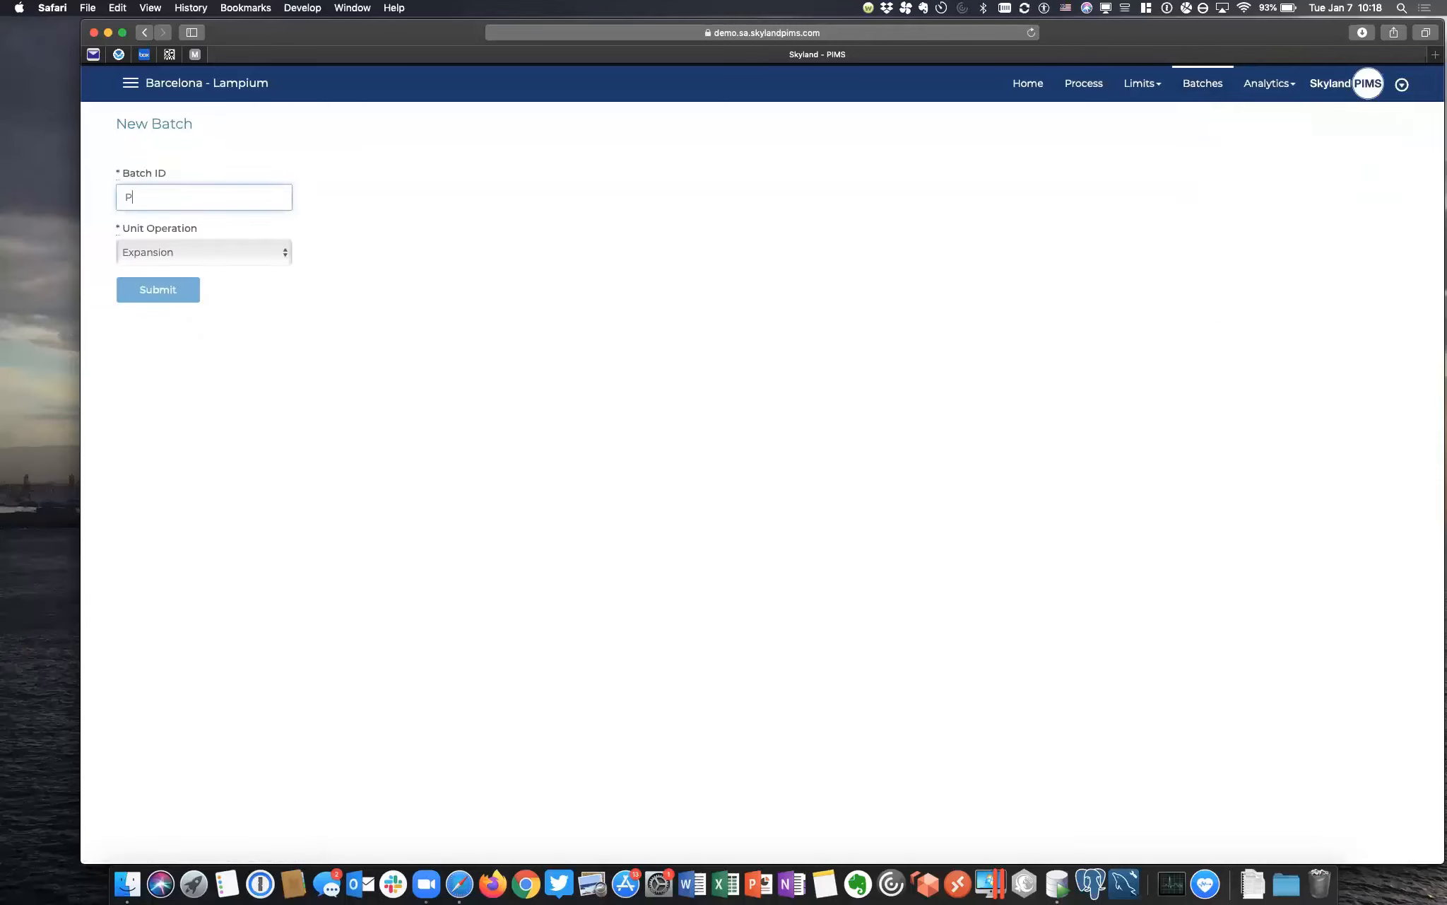
type("0729")
left_click(250, 247)
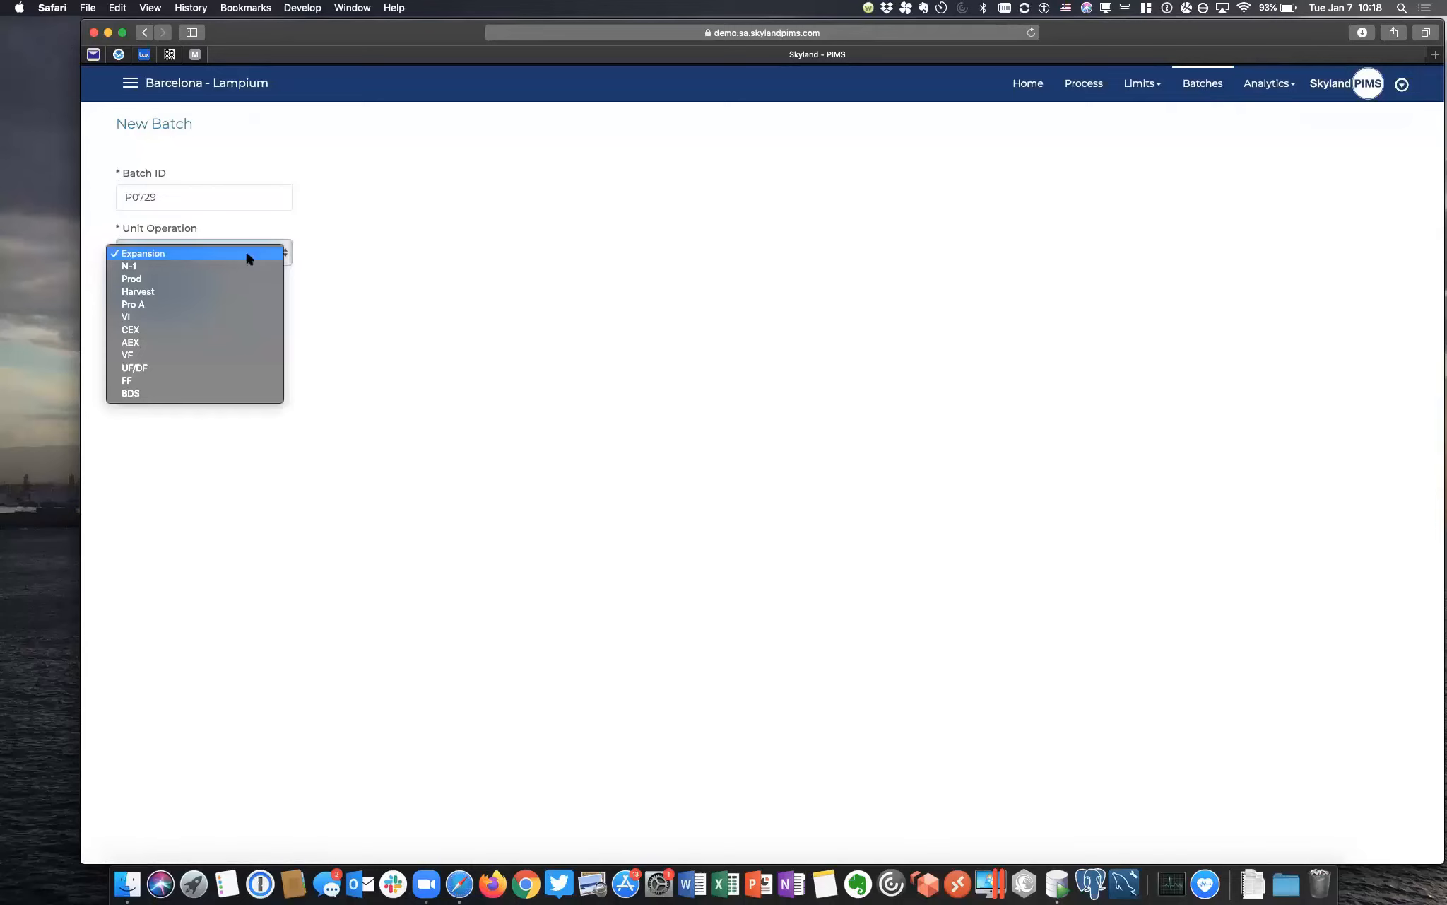
left_click(219, 279)
left_click(171, 294)
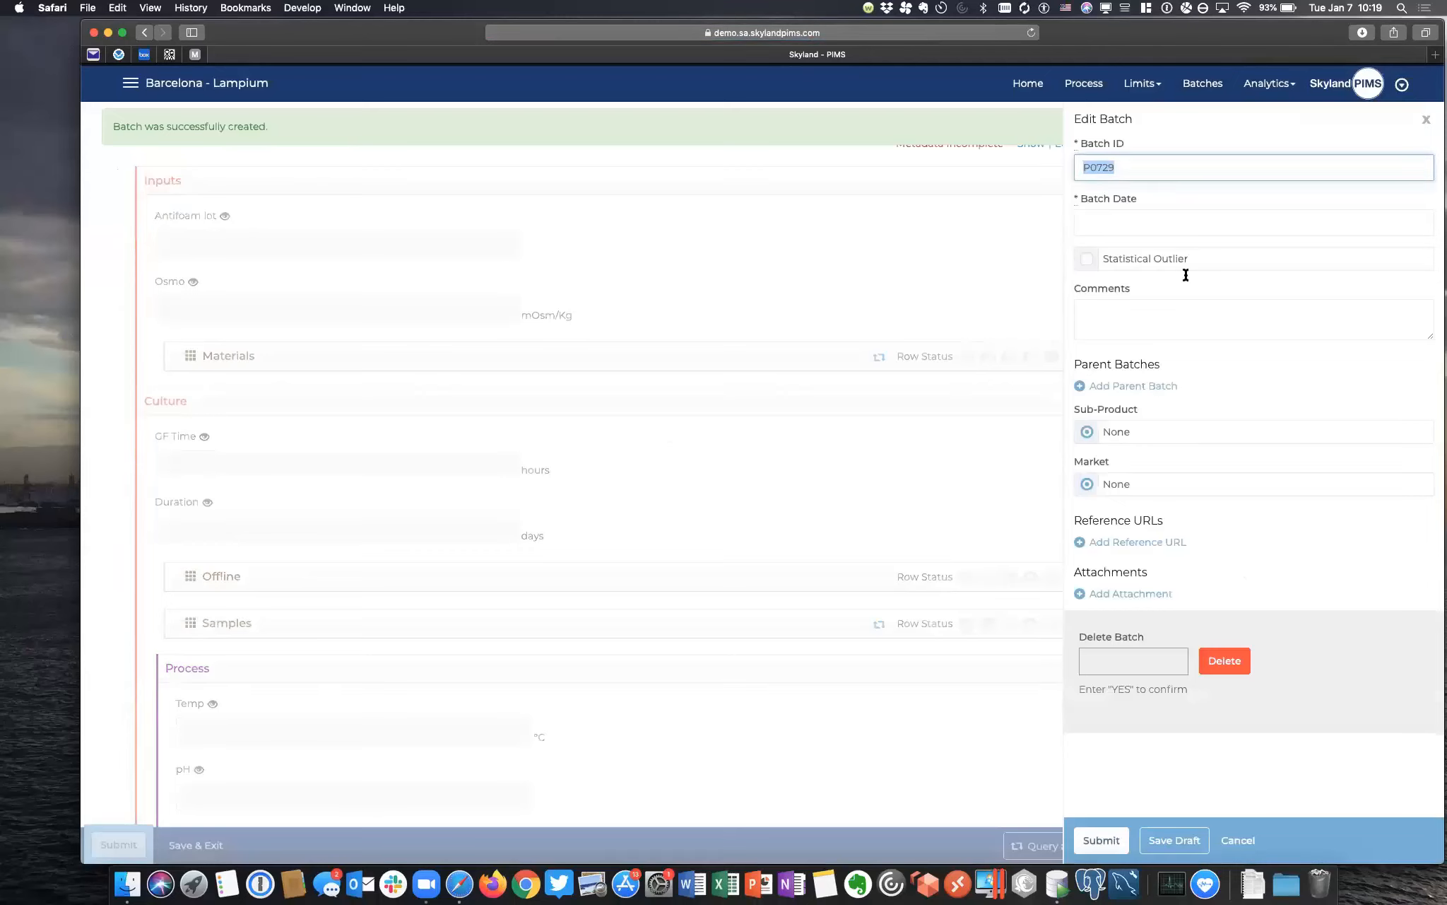
Step: Fill in the batch metadata with date 07-Jan-2020 and N-1 parent batch S0729 of 25.4 L, and save it as a draft
left_click(1170, 219)
left_click(1137, 304)
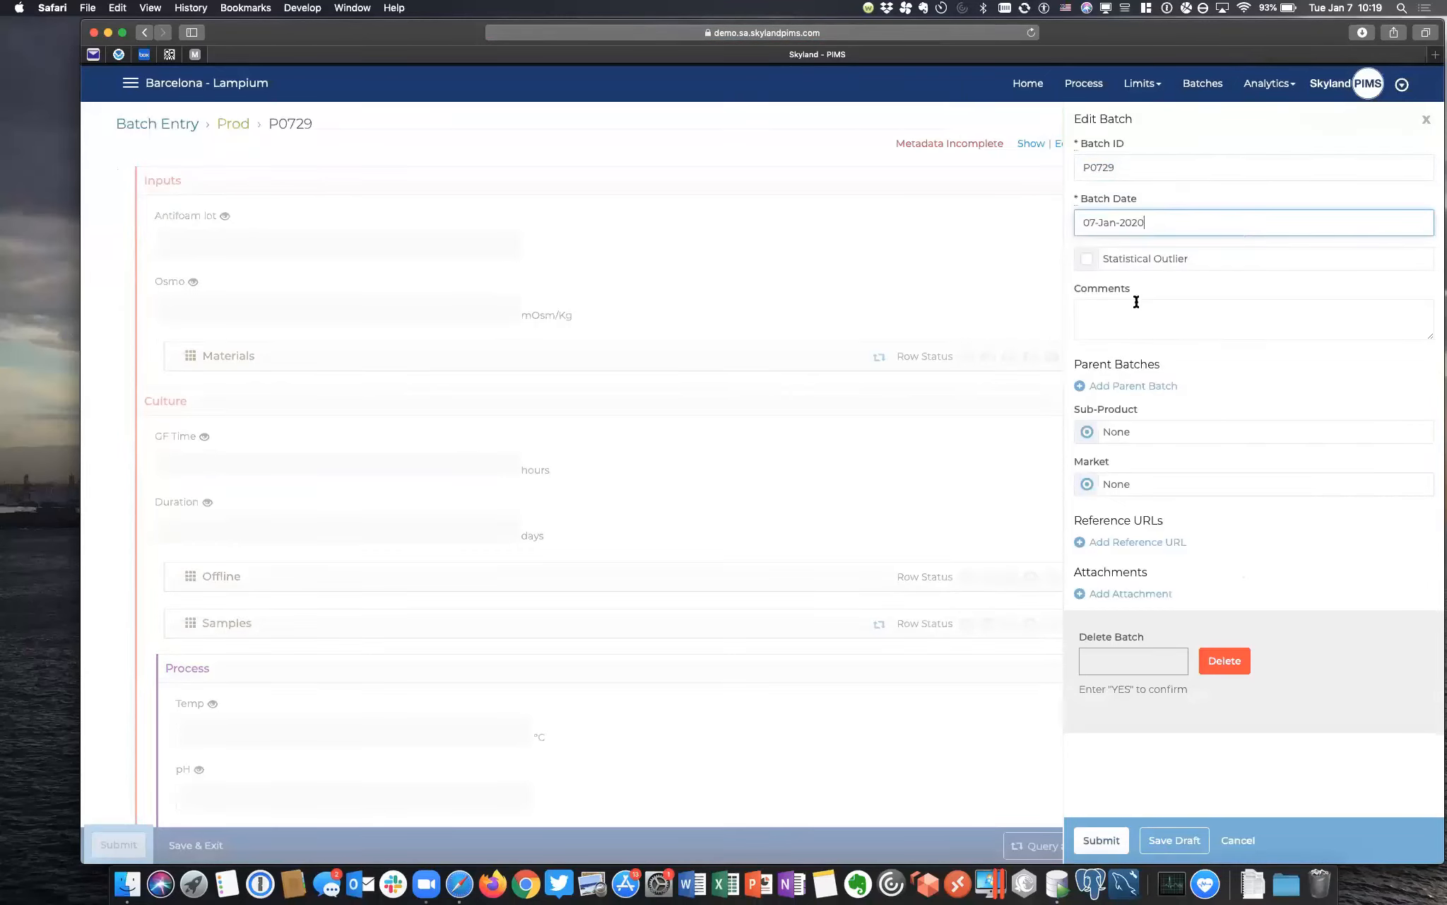
left_click(1160, 386)
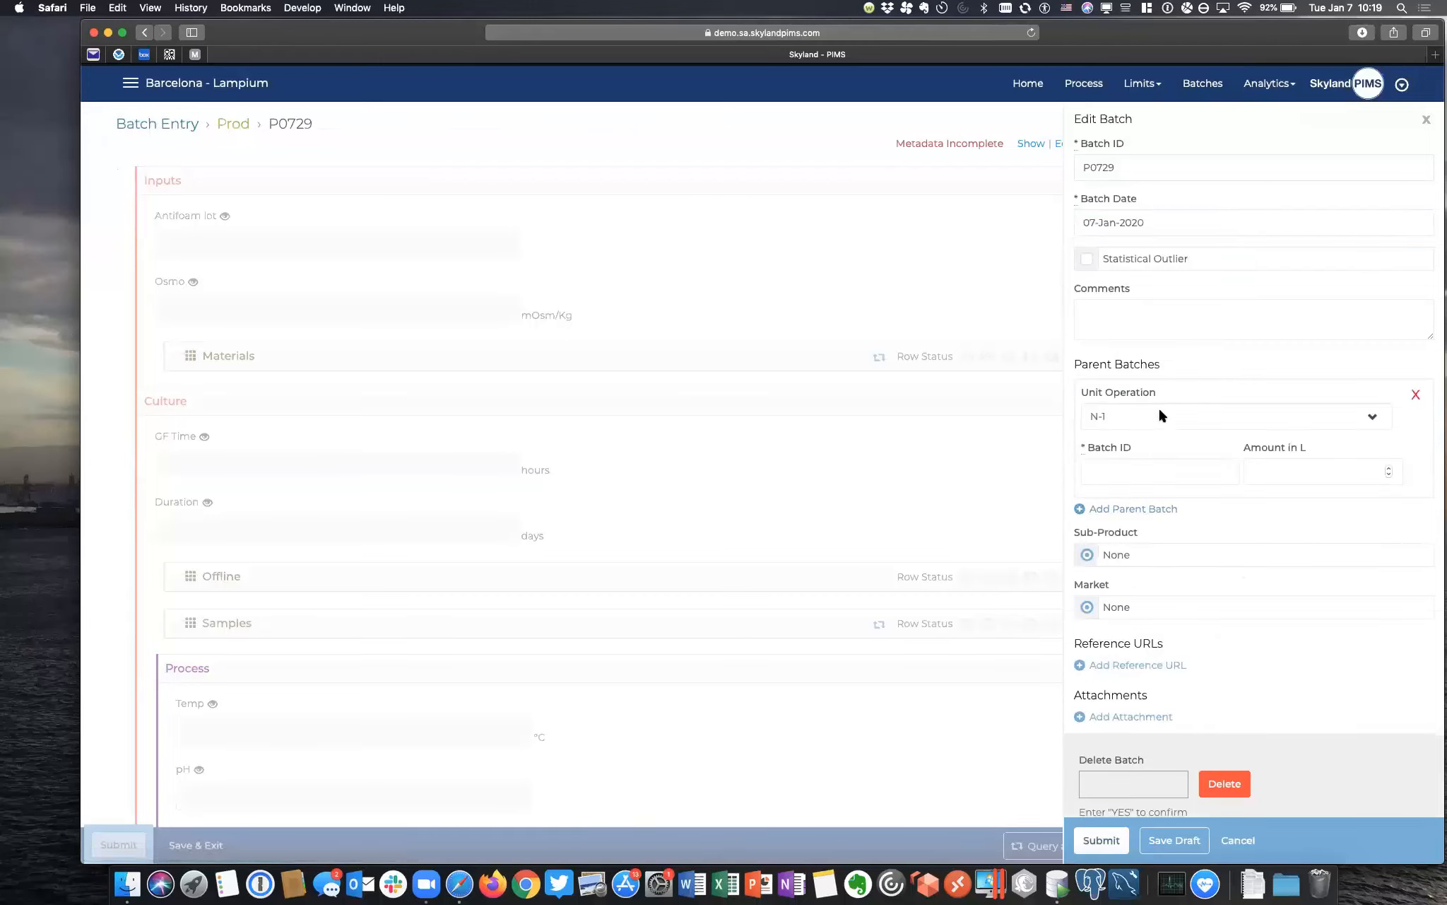
scroll(1158, 406, "down", 1)
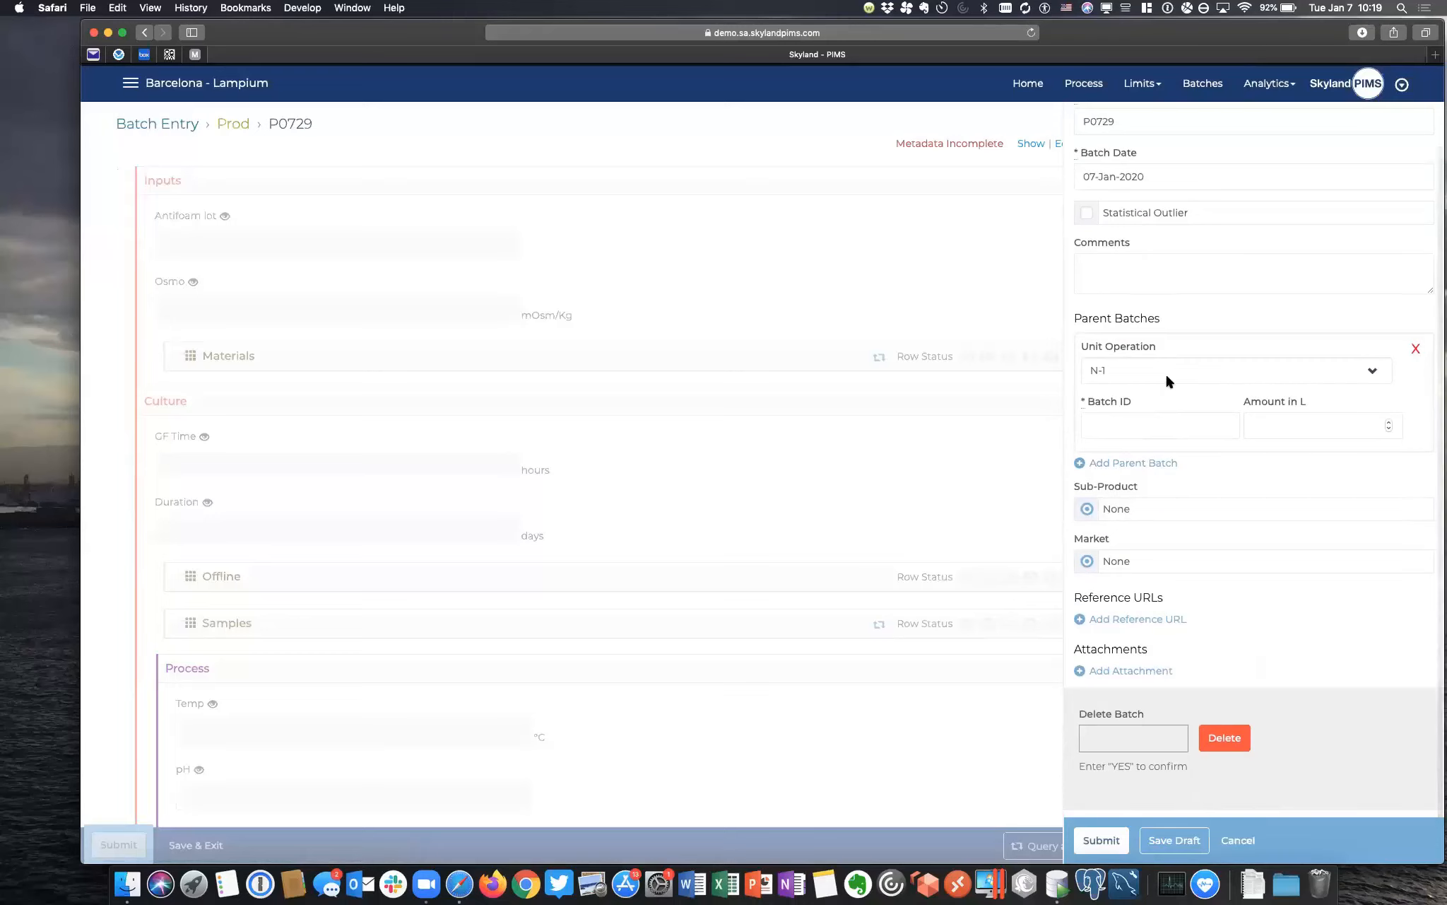
left_click(1156, 421)
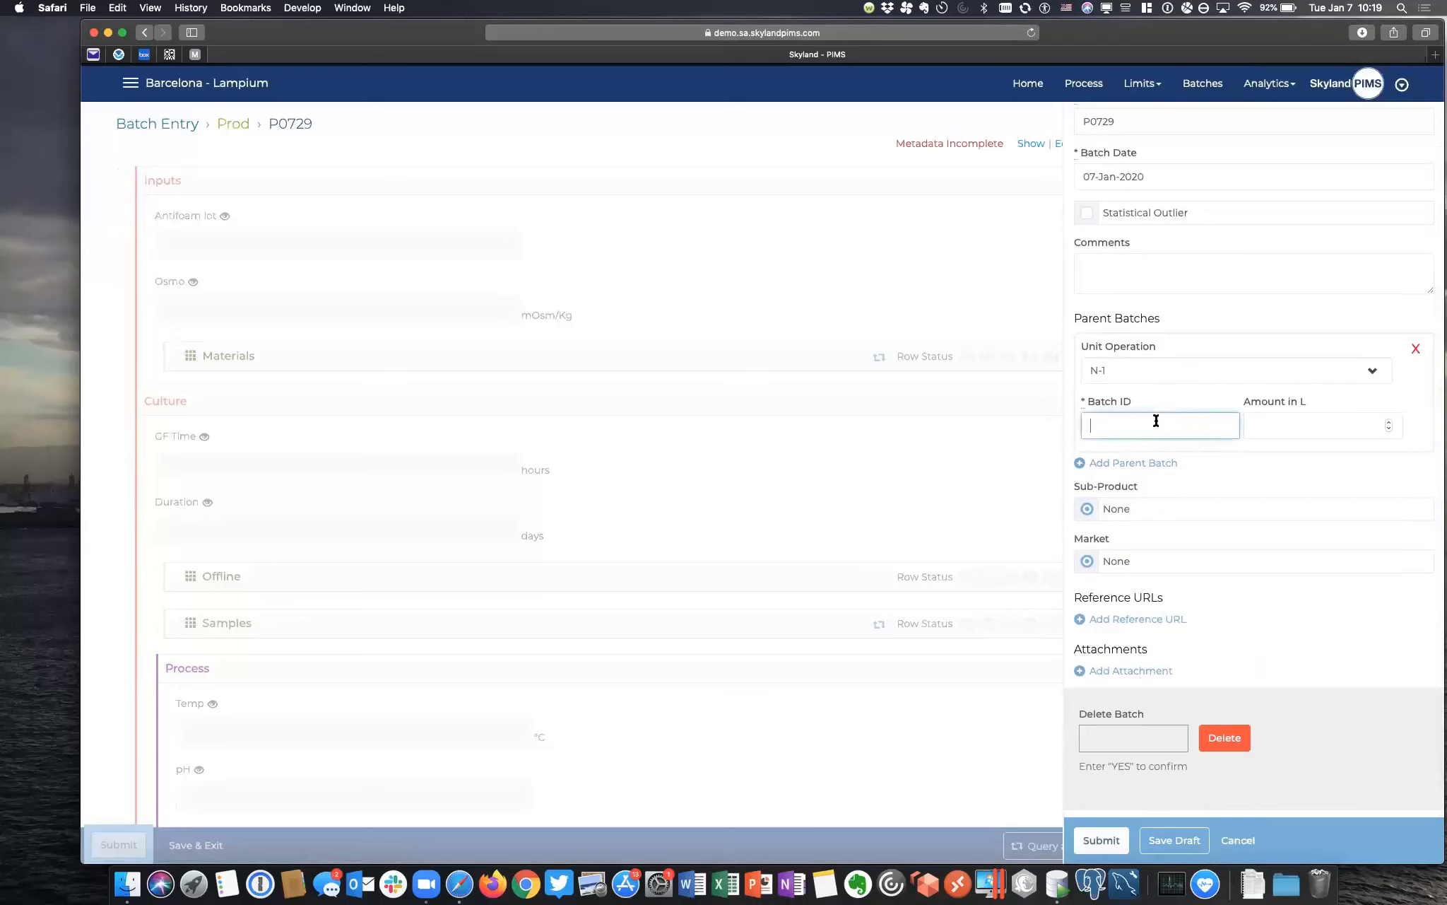
type("S0729")
left_click(1269, 423)
type("25.4")
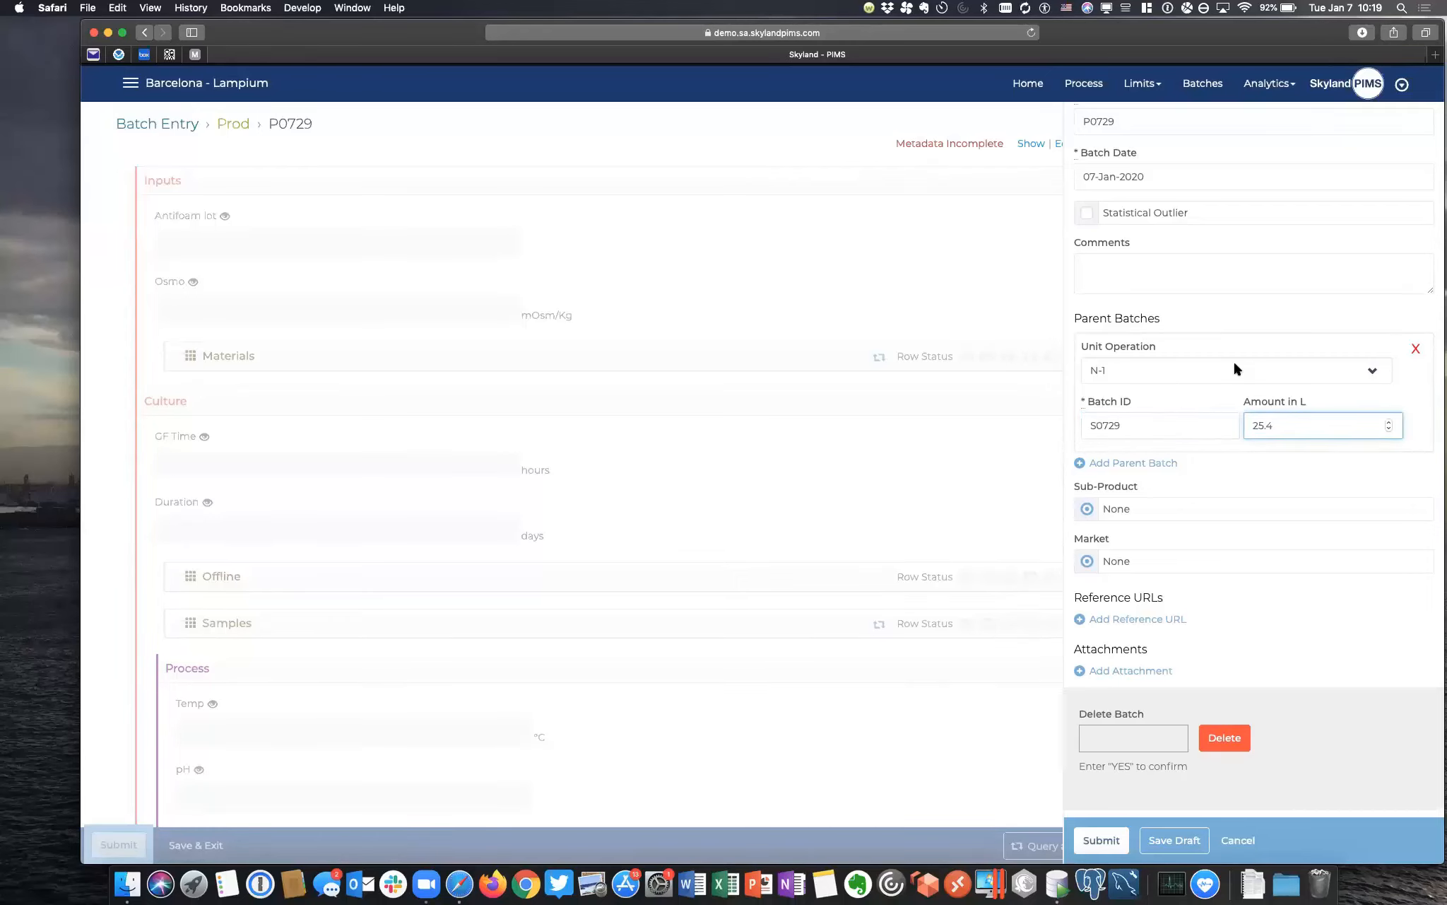
left_click(1232, 364)
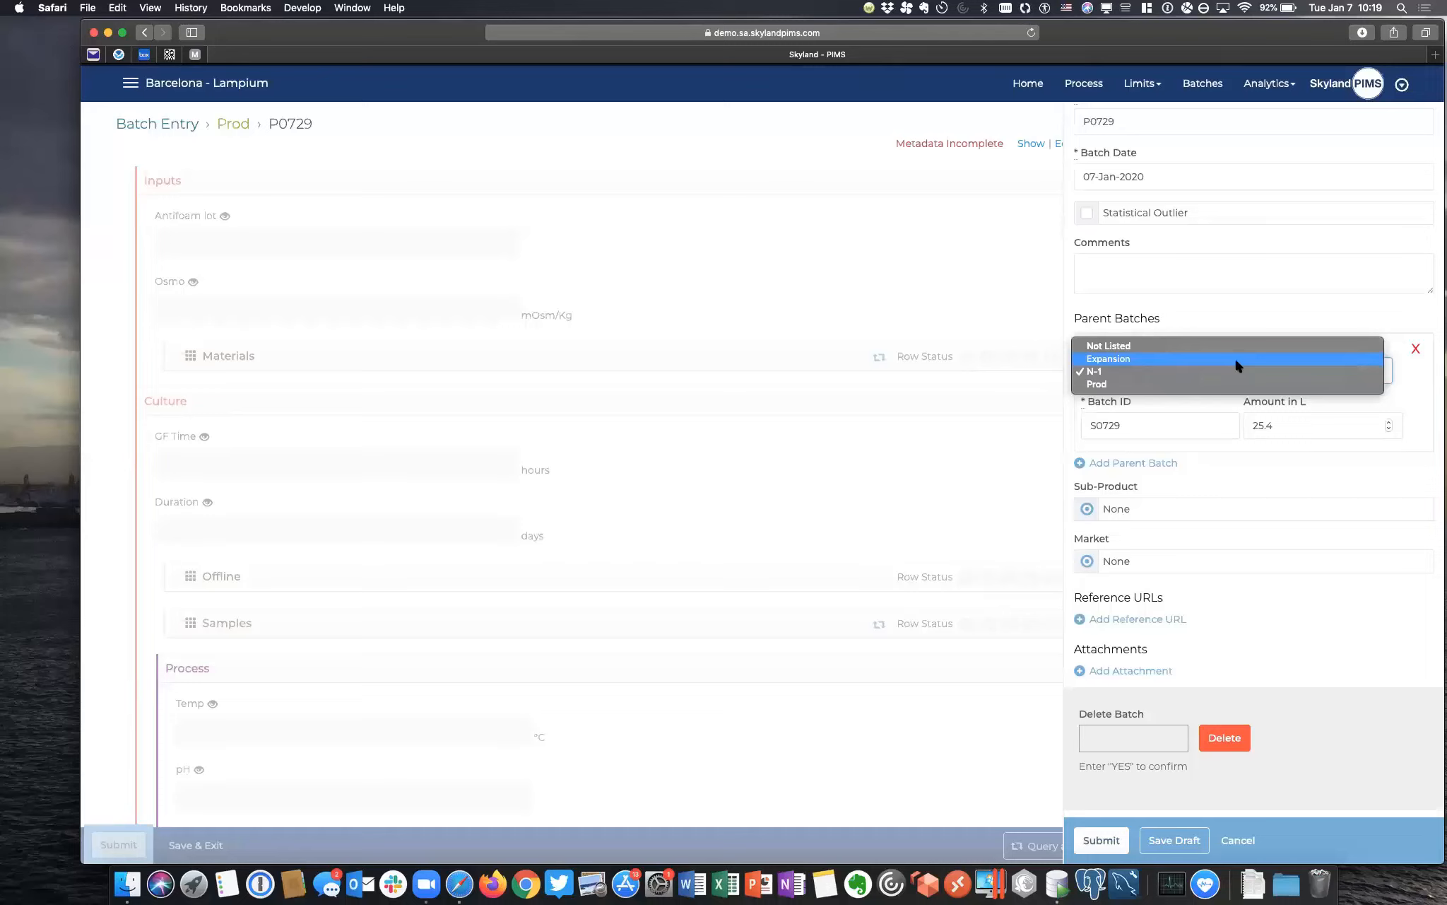
left_click(1055, 366)
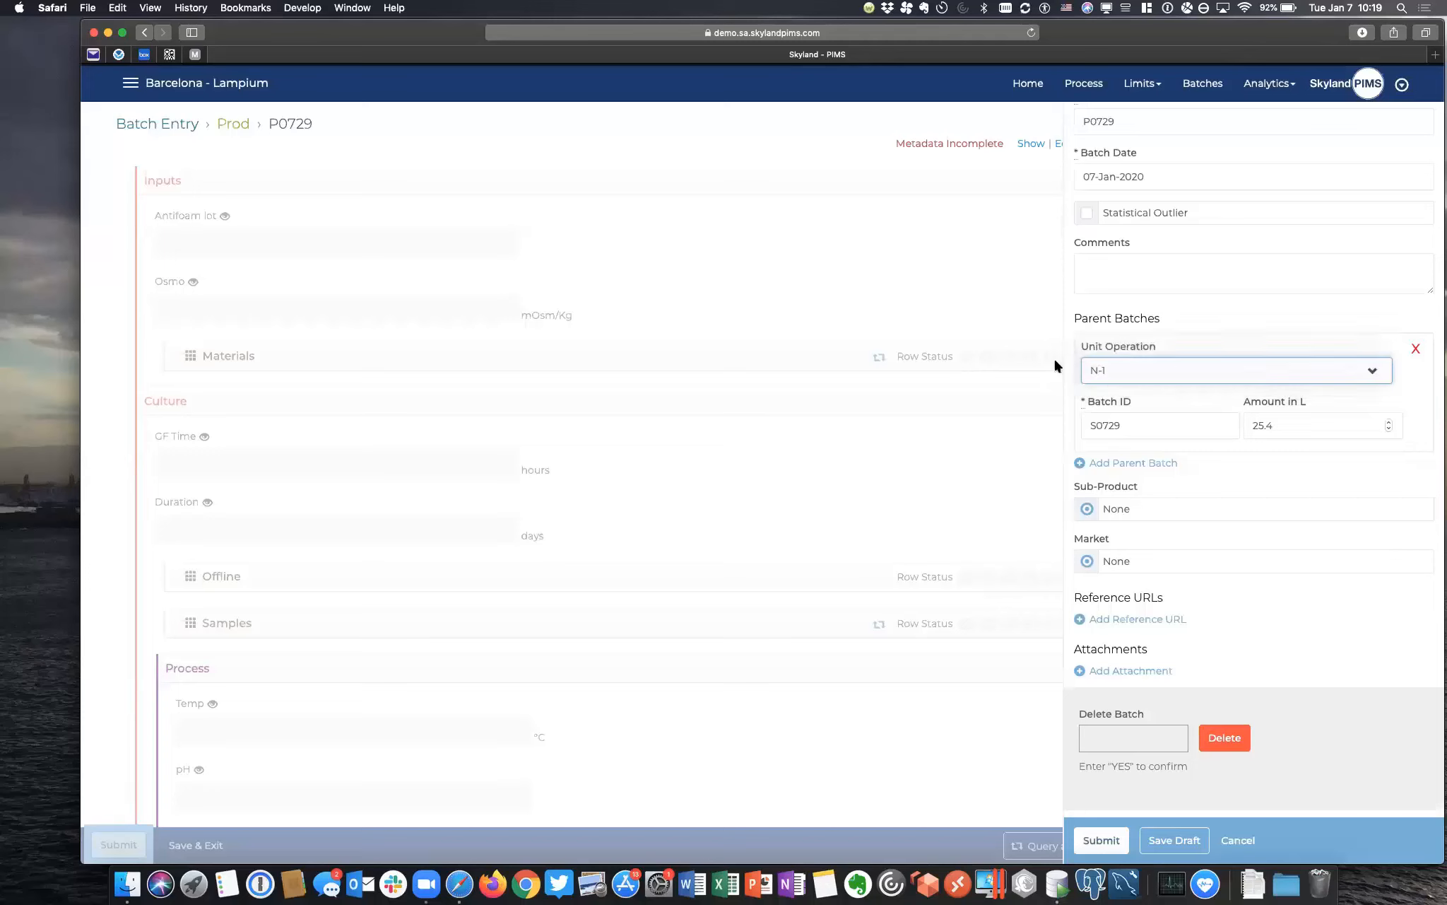
left_click(1167, 838)
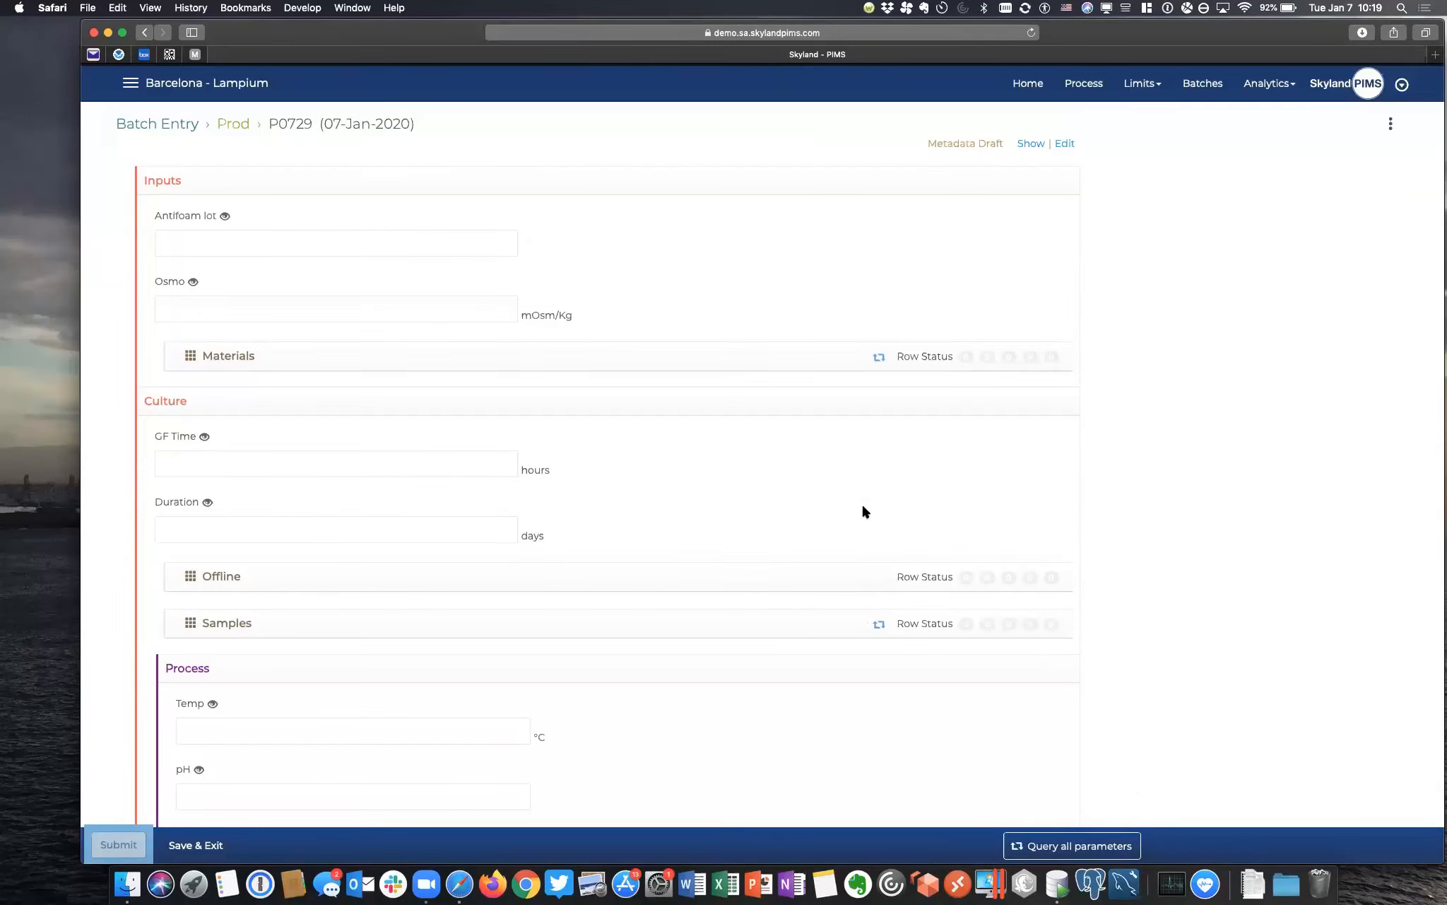
Step: Query the parameters of batch P0729's Materials table and review the refresh status details
left_click(881, 359)
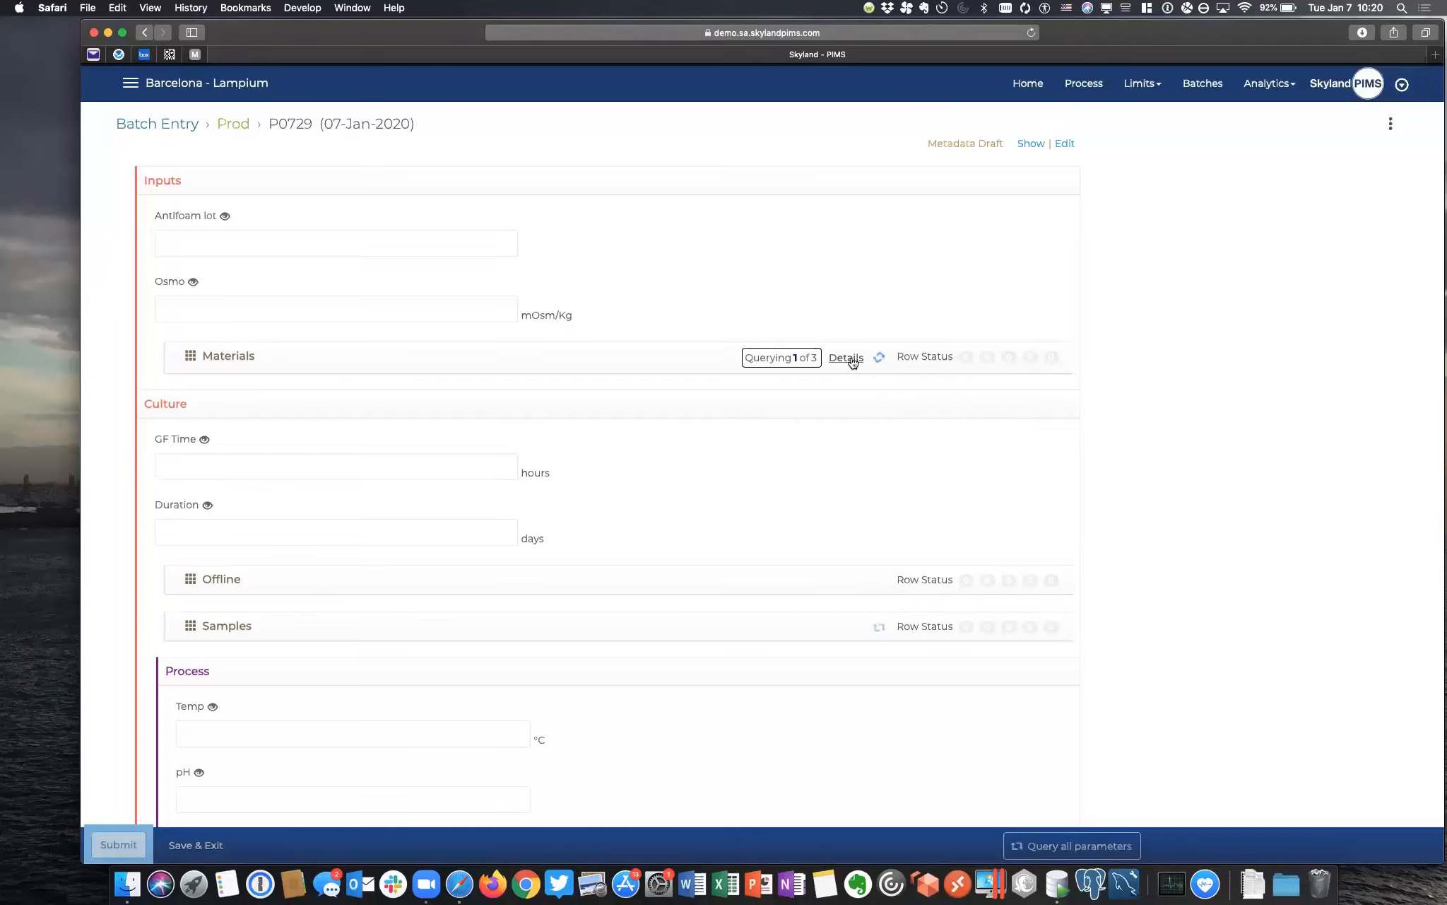
left_click(847, 358)
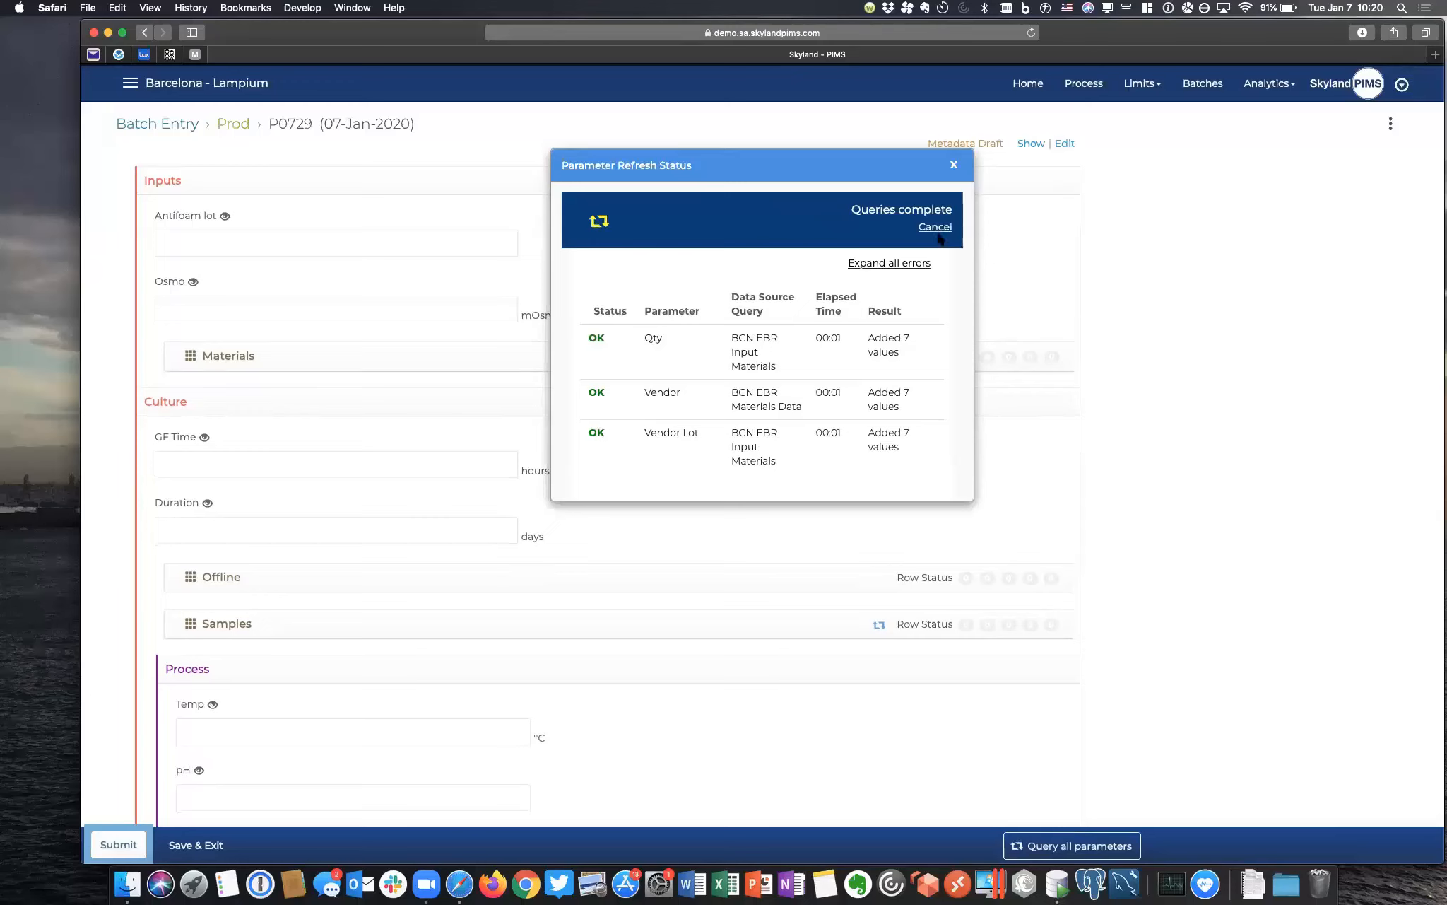
left_click(956, 167)
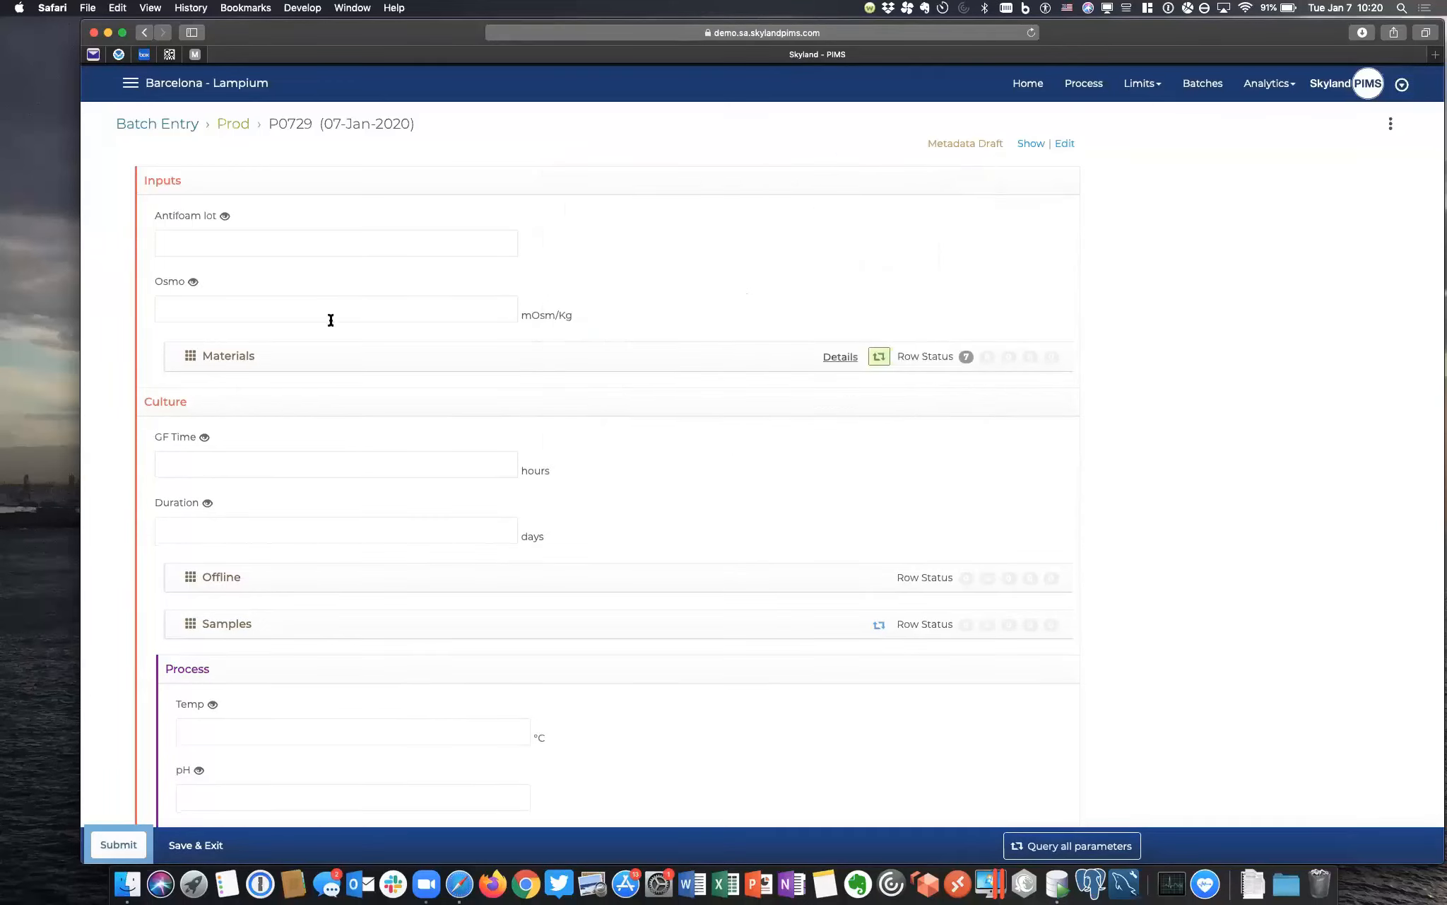
Step: Review the queried rows in the Materials table, and save and exit the batch entry
left_click(246, 359)
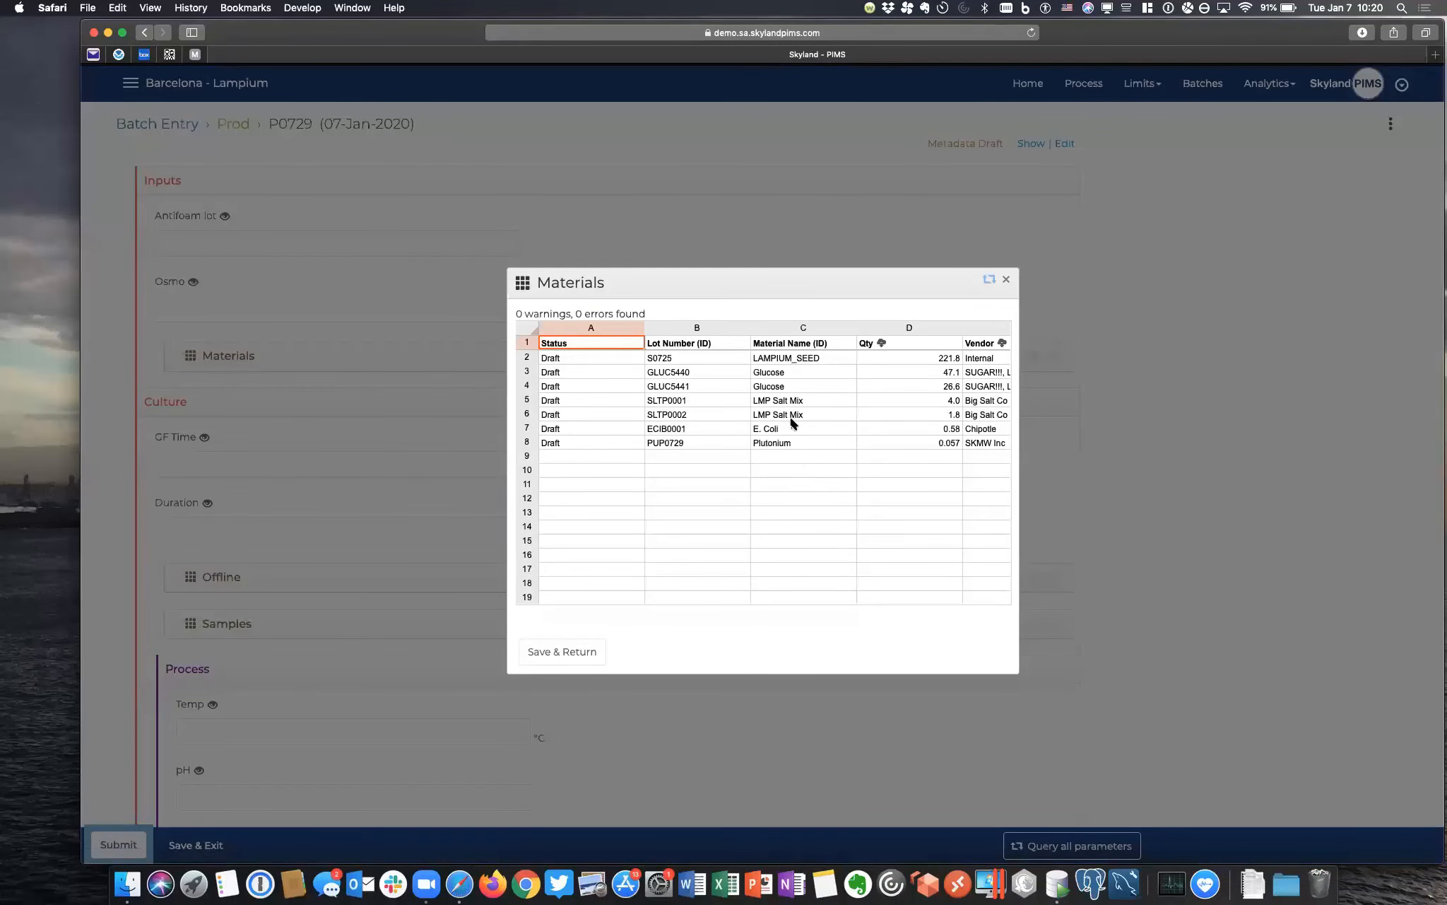
left_click(1008, 281)
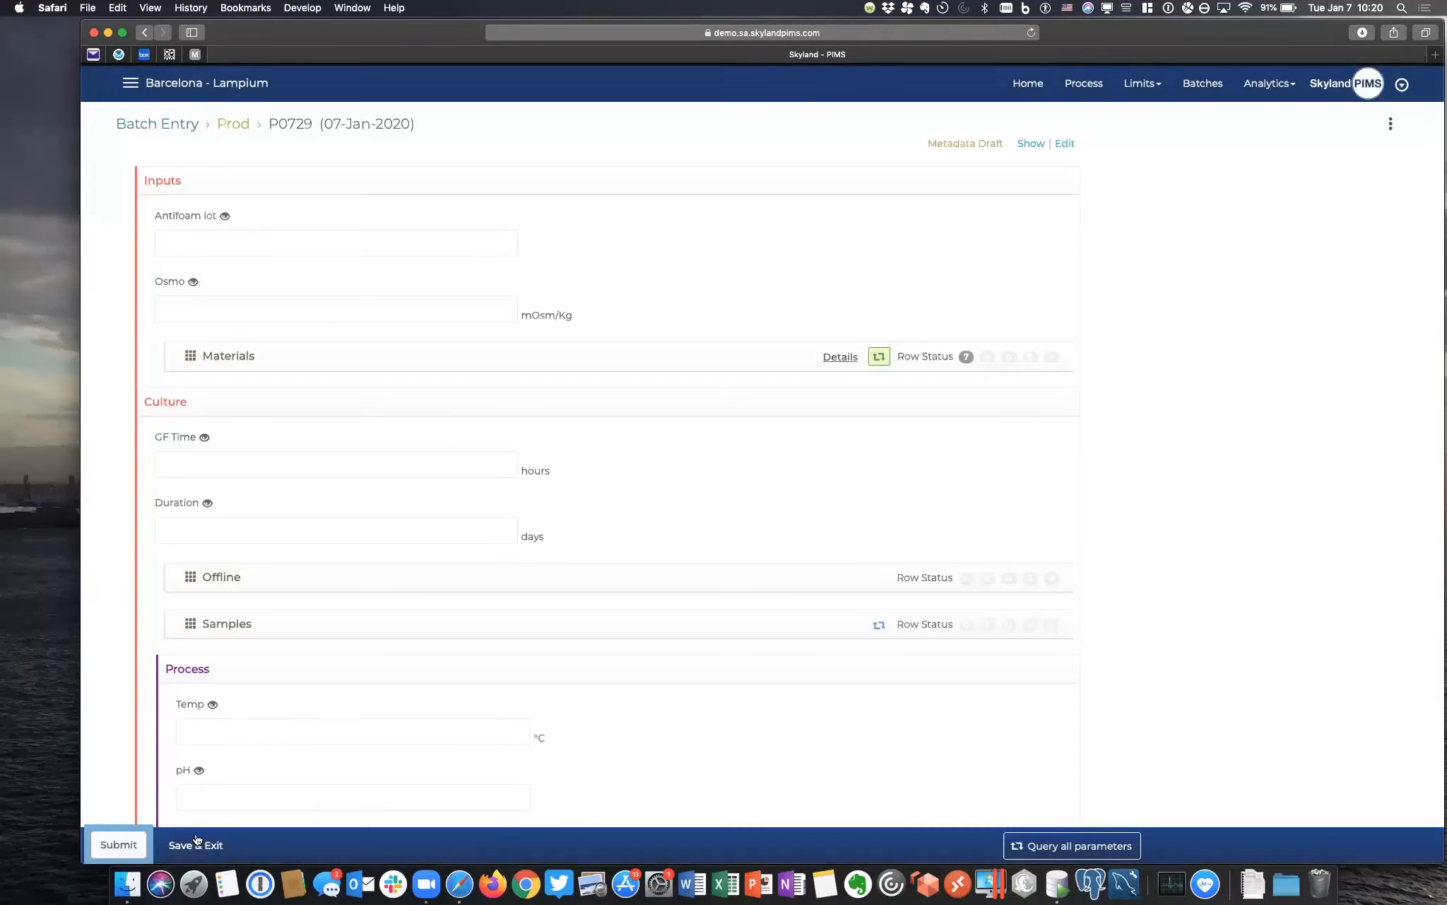
left_click(197, 846)
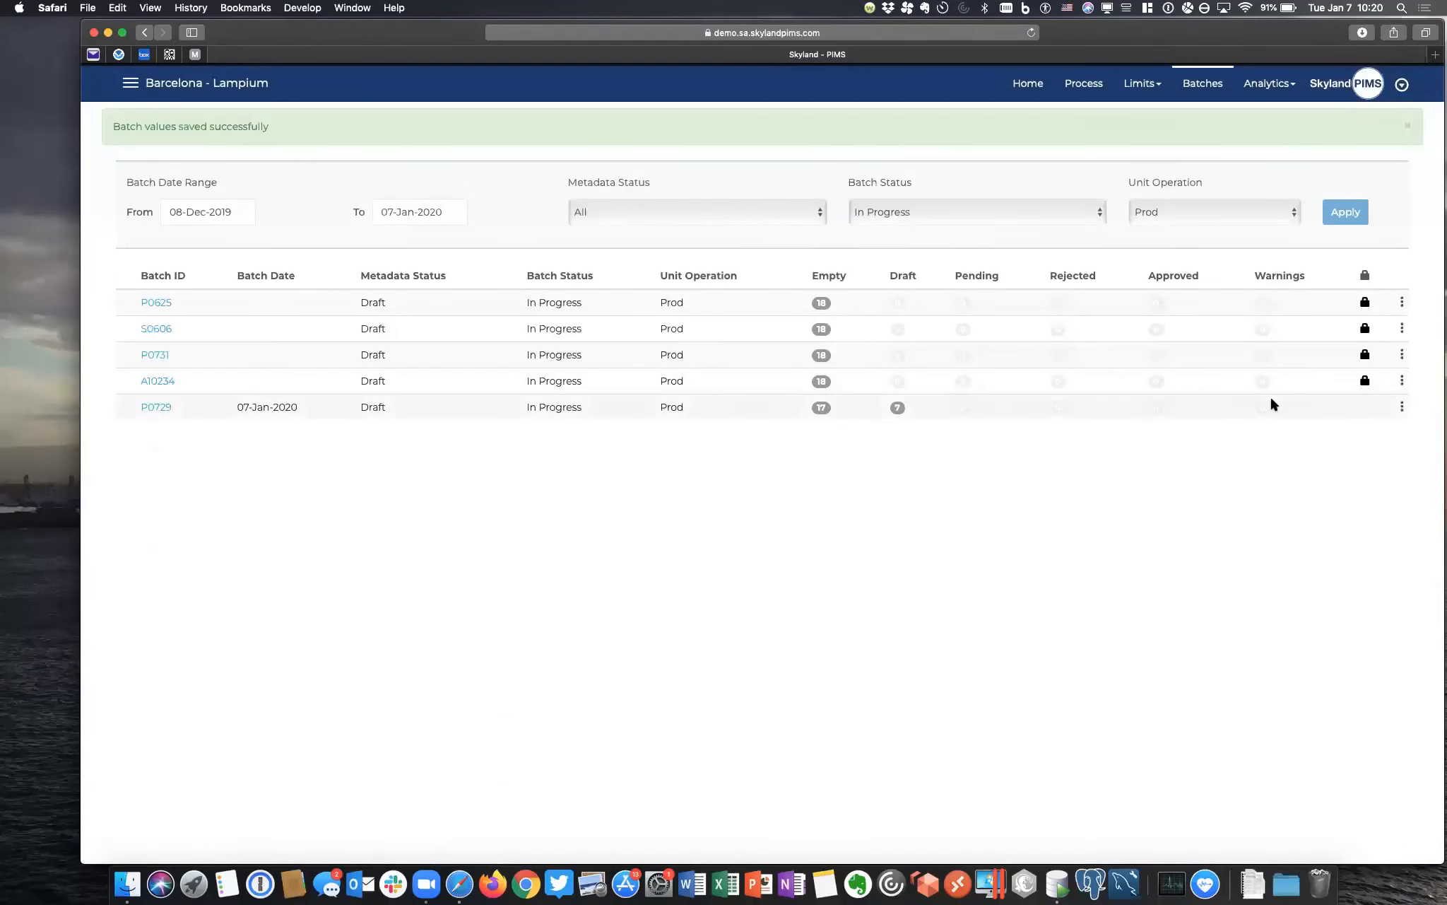
Step: Open the Materials table of batch P0729 for viewing, and sort its rows by Qty, followed by Material Name (ID)
left_click(1396, 409)
left_click(1332, 424)
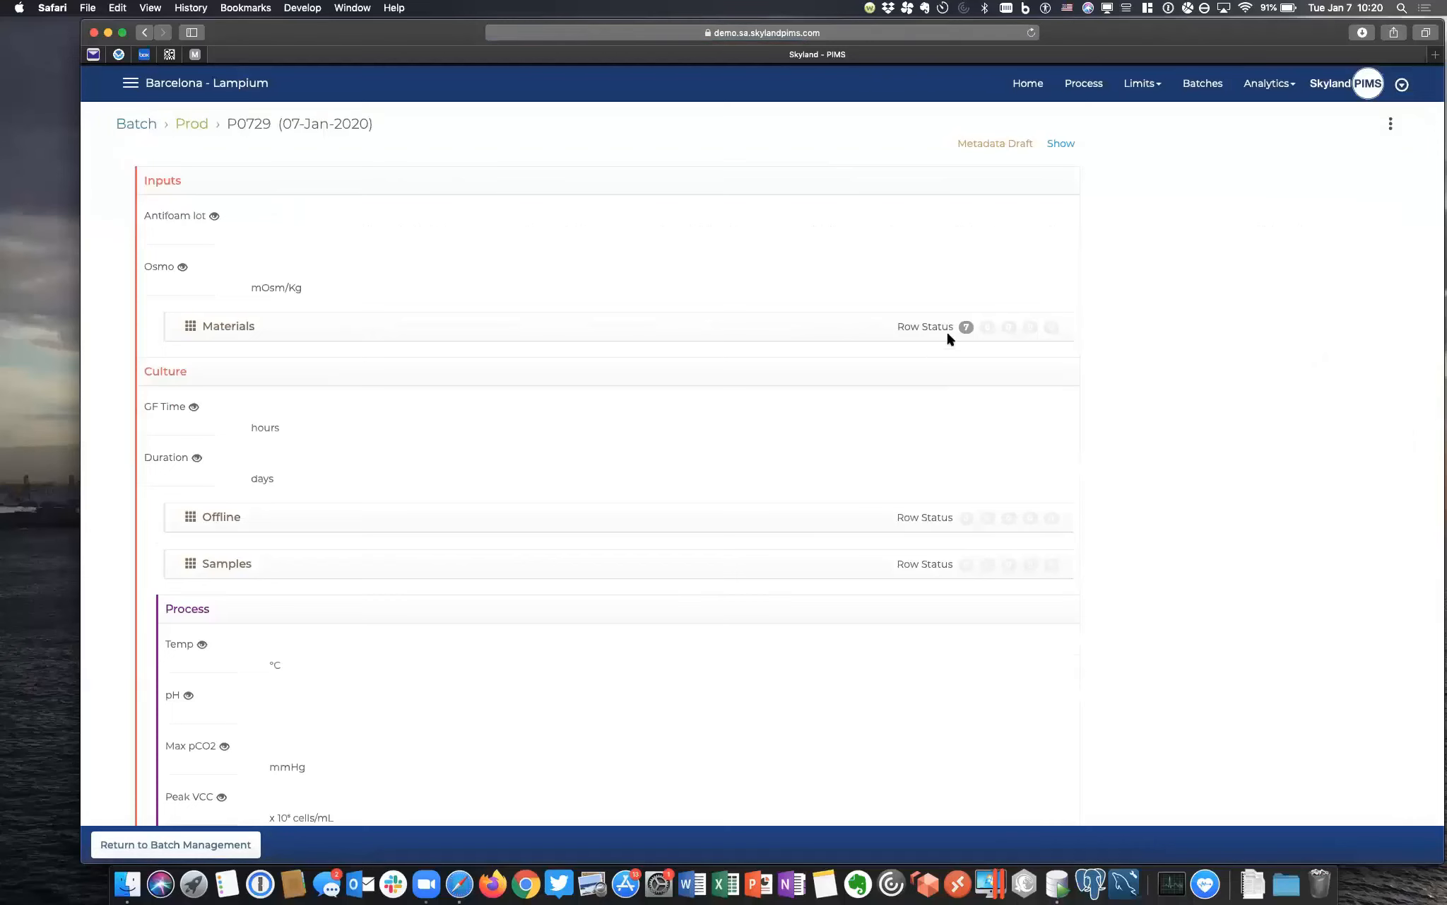
left_click(340, 327)
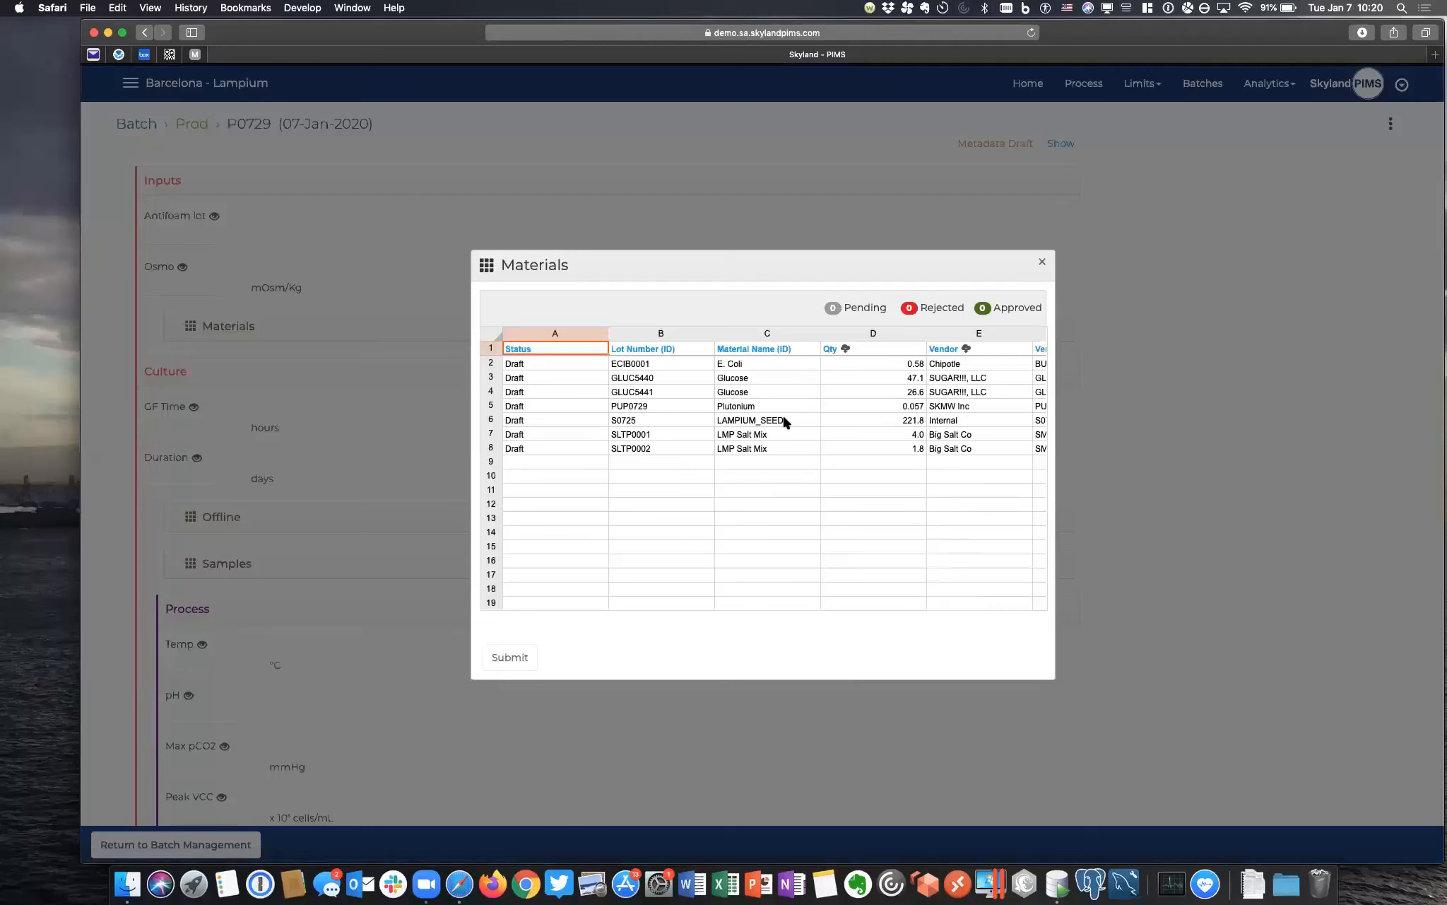
left_click(829, 349)
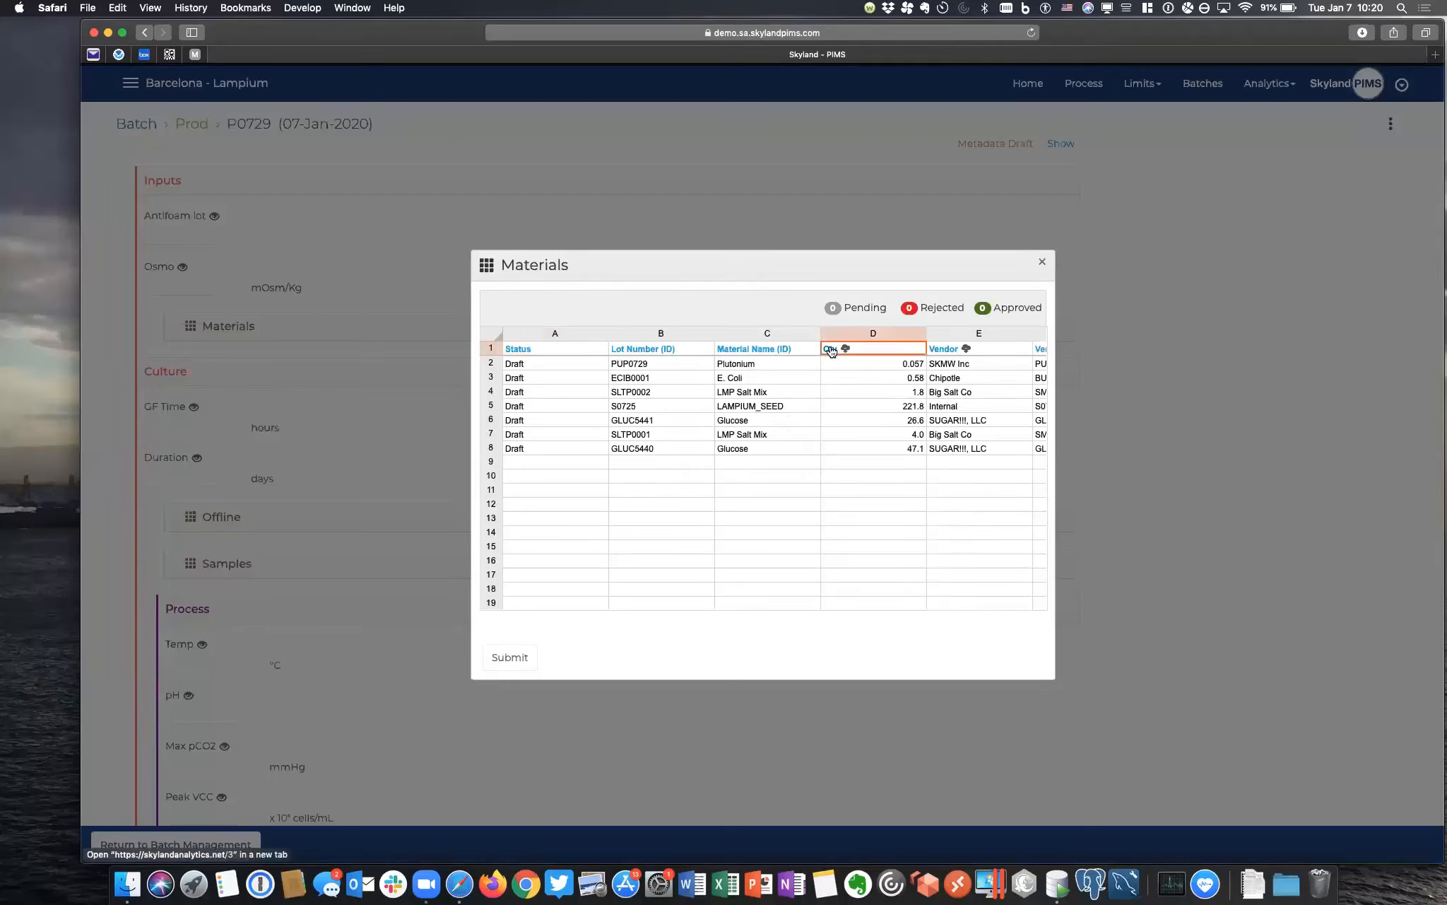
left_click(776, 350)
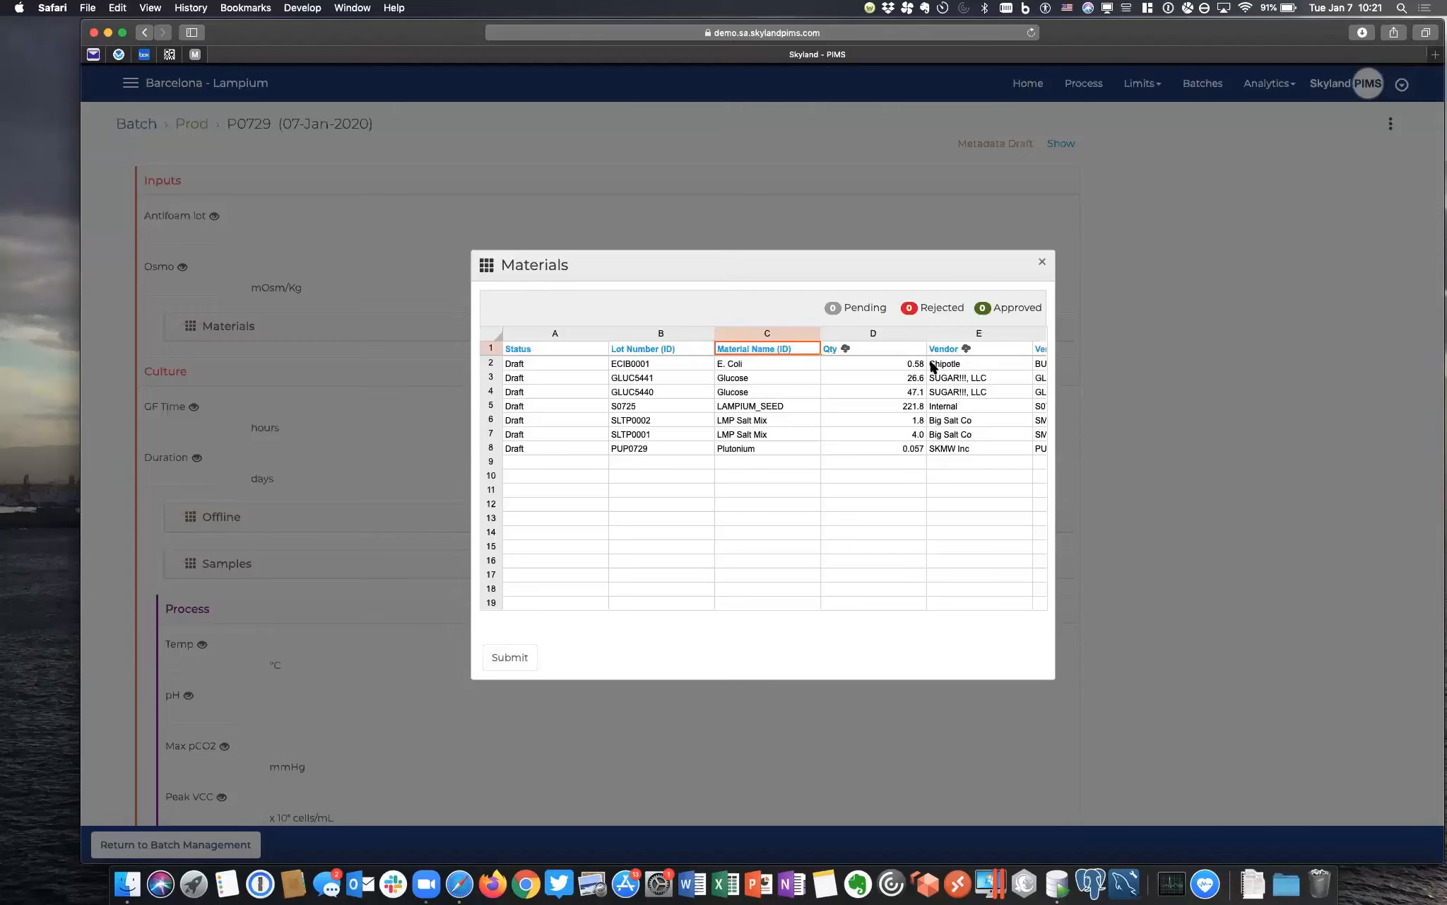
Step: Close the Materials table and return to the PIMS home page, clearing the accidental text selection
left_click(1042, 261)
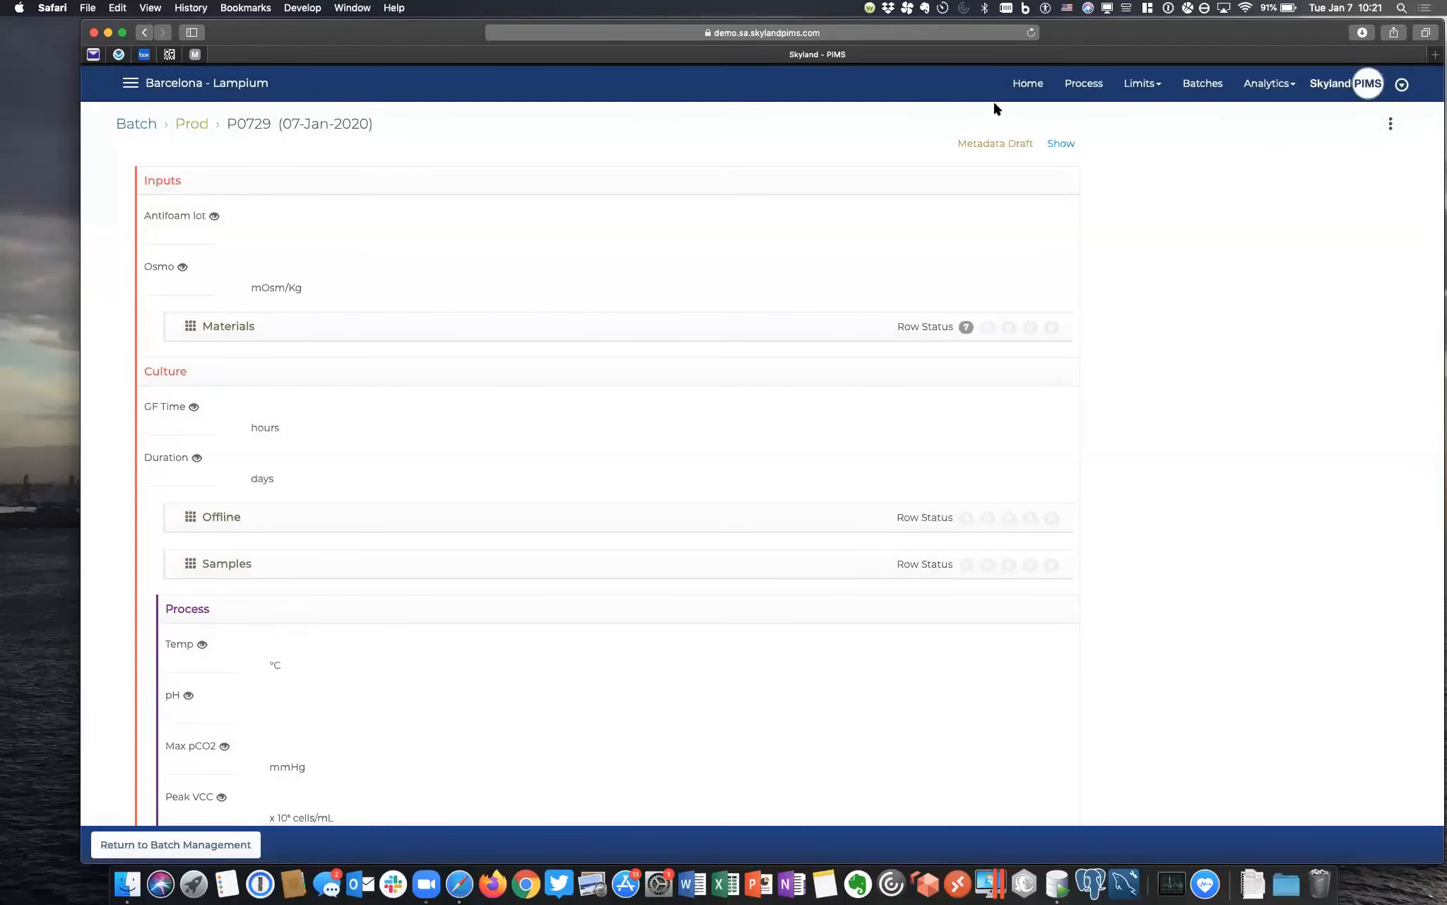
left_click(1023, 92)
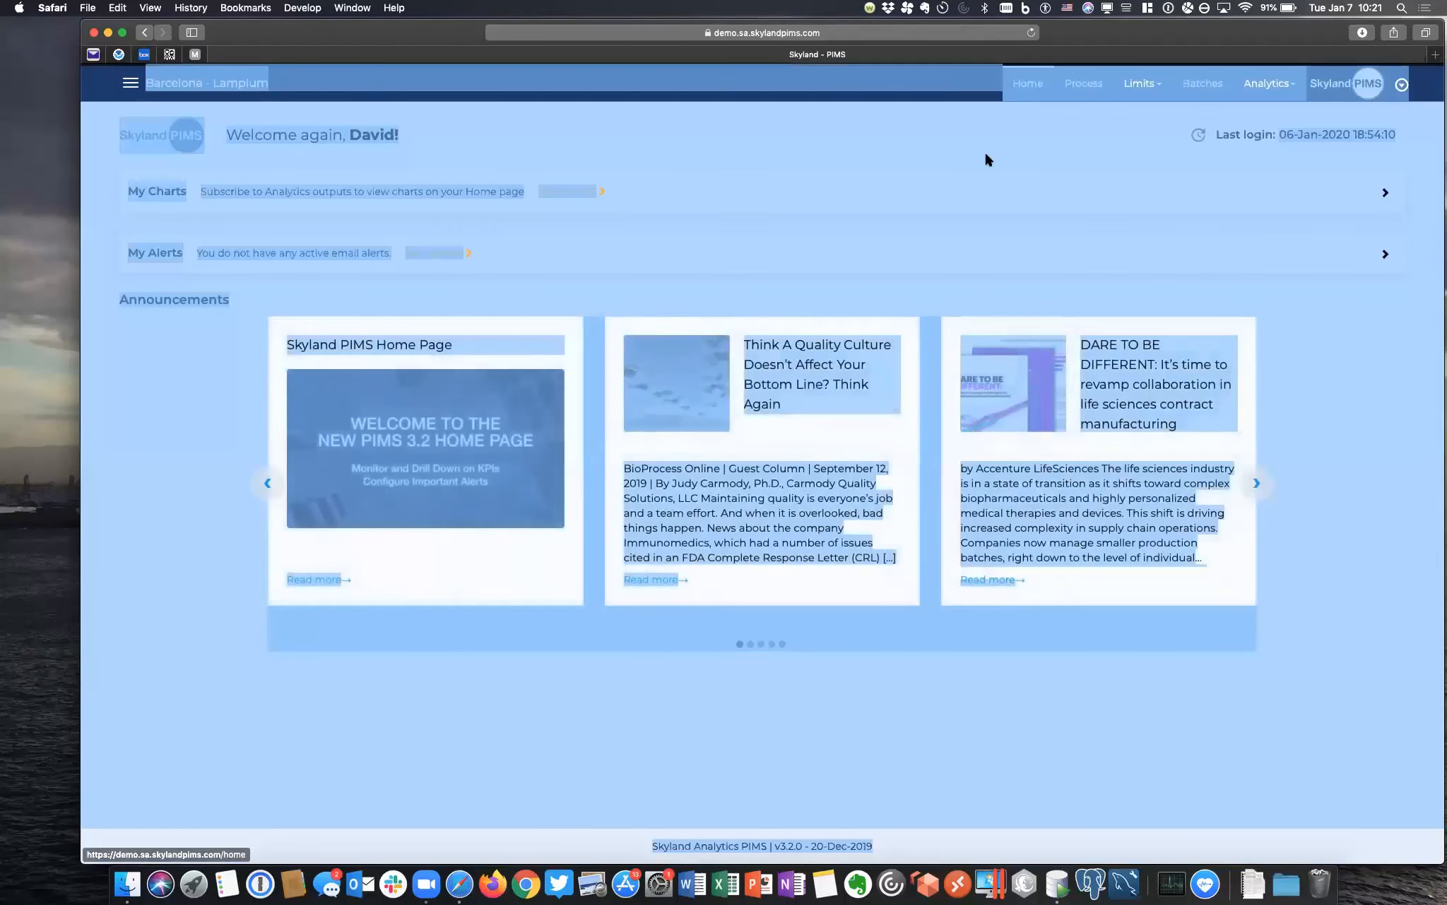
left_click(986, 154)
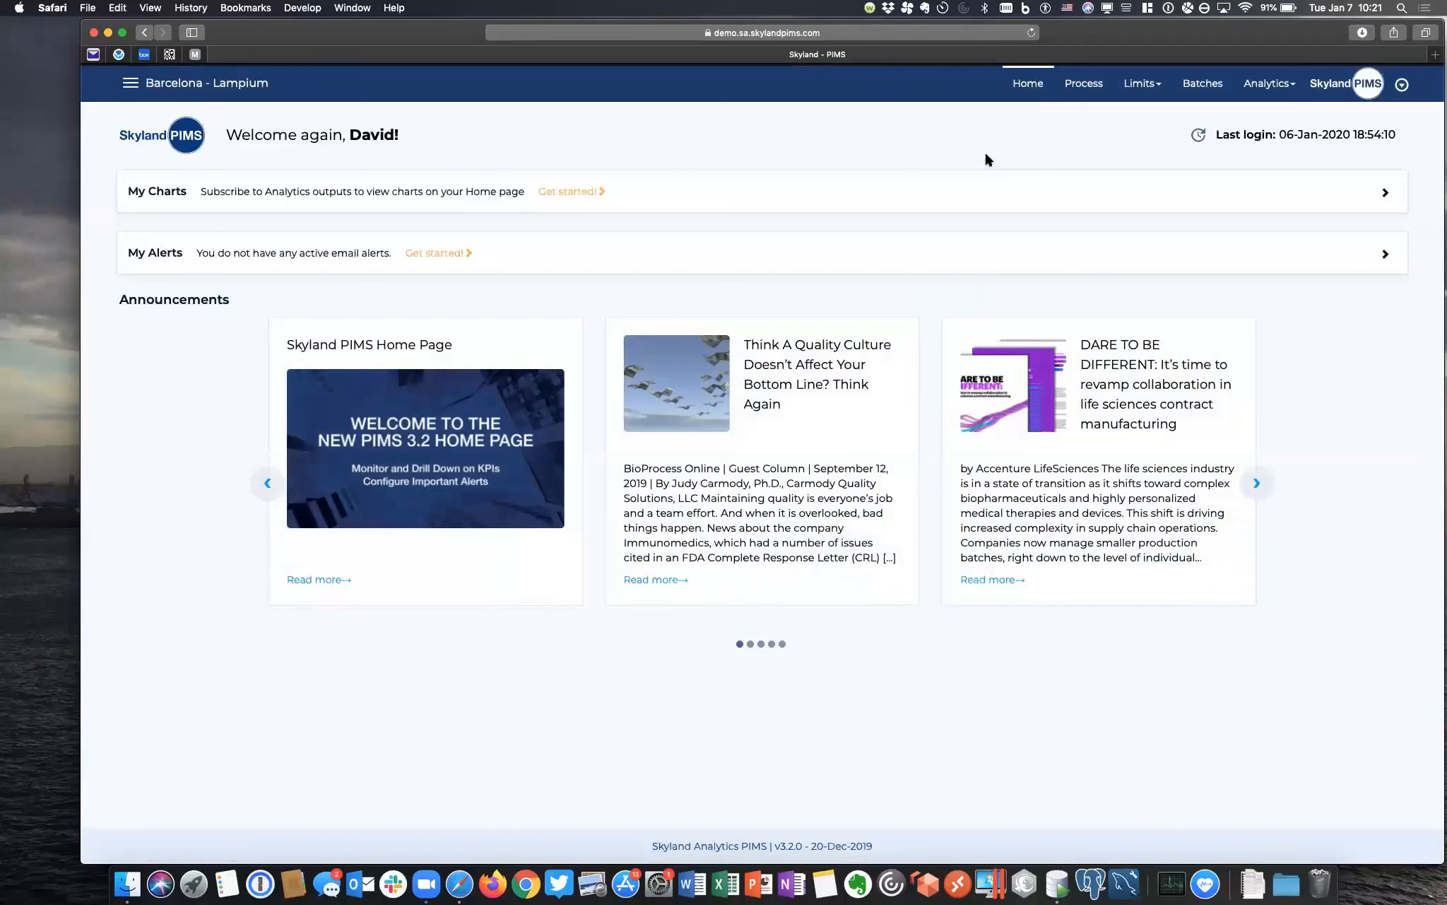